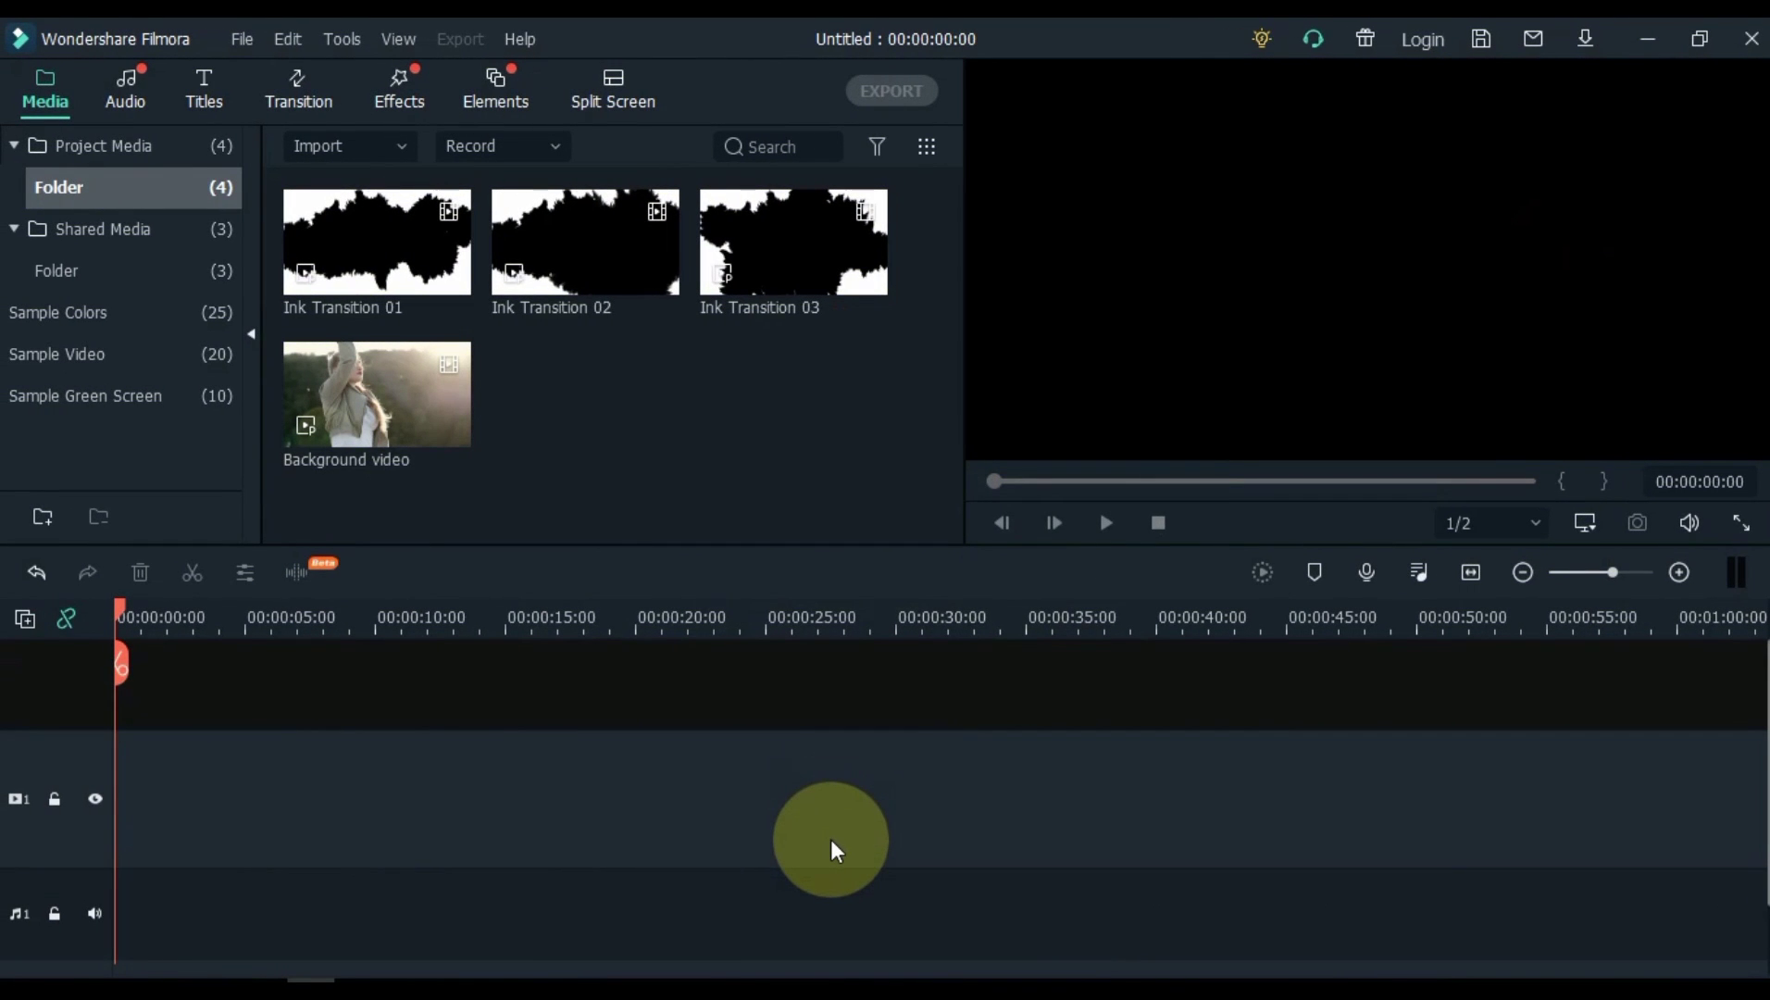
Step: Place Background video at the start of video track 1 and match the project to 2560 x 1440 30fps
{"action": "left_click_drag", "start_coordinate": [400, 421], "coordinate": [73, 882]}
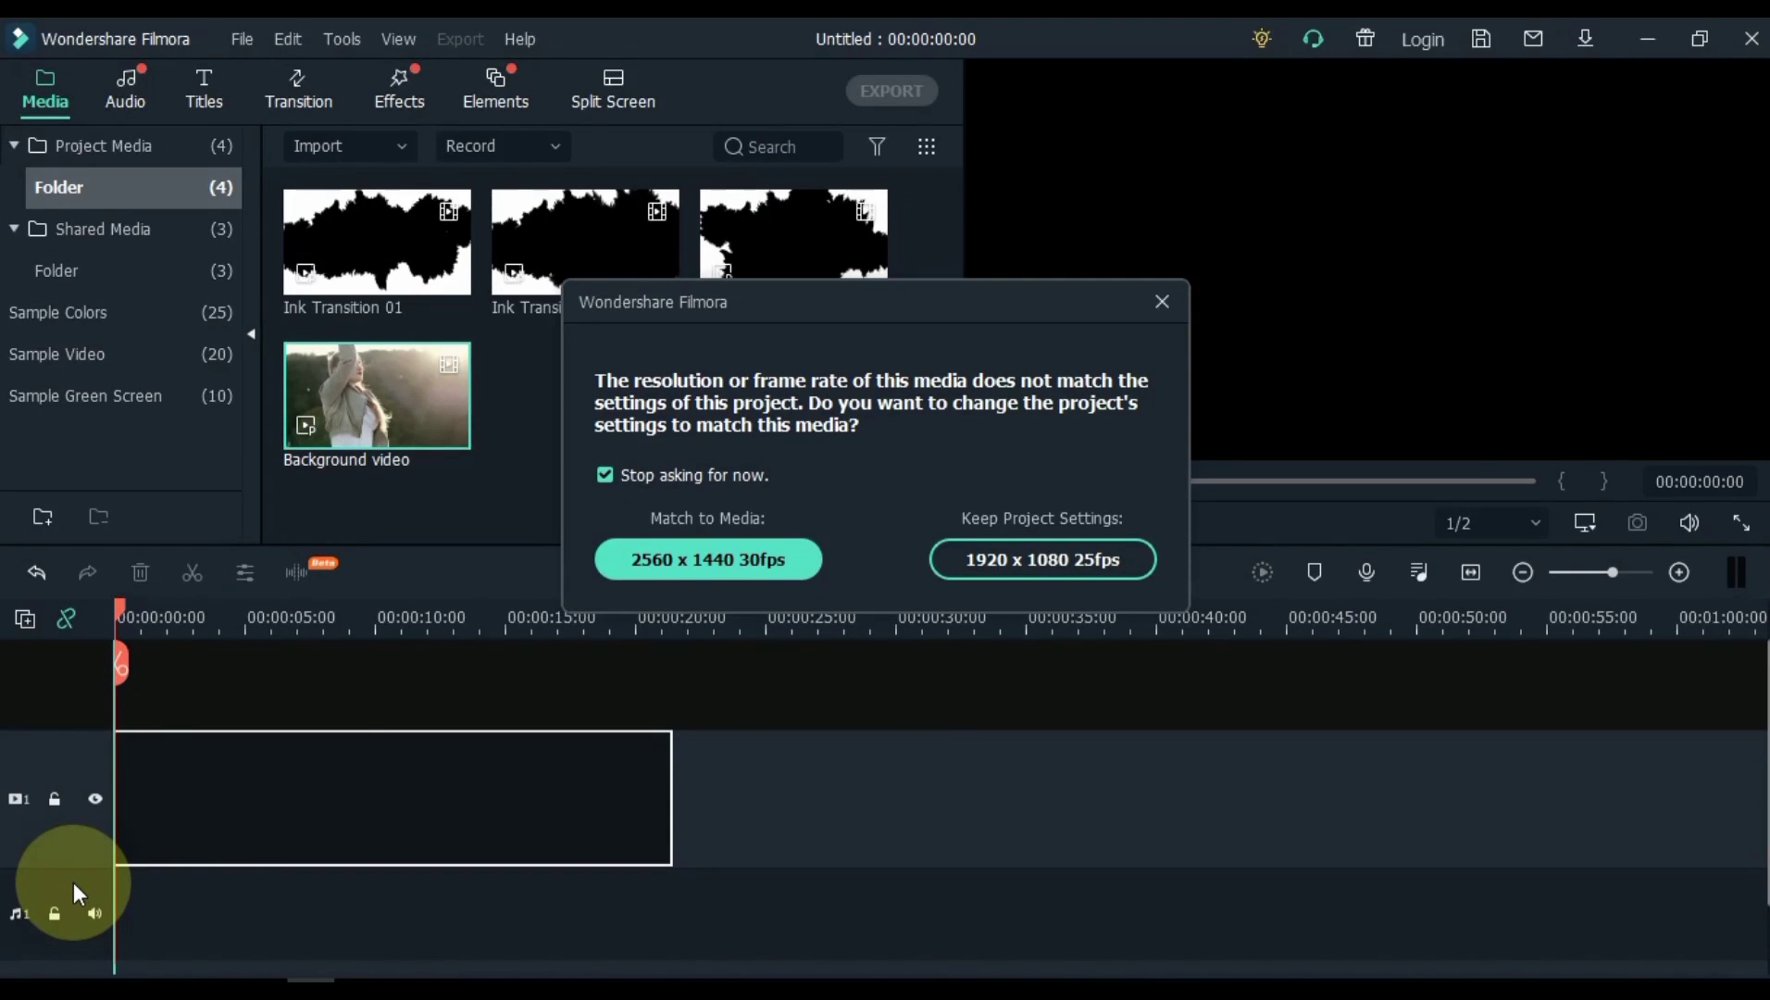
{"action": "left_click", "coordinate": [720, 560]}
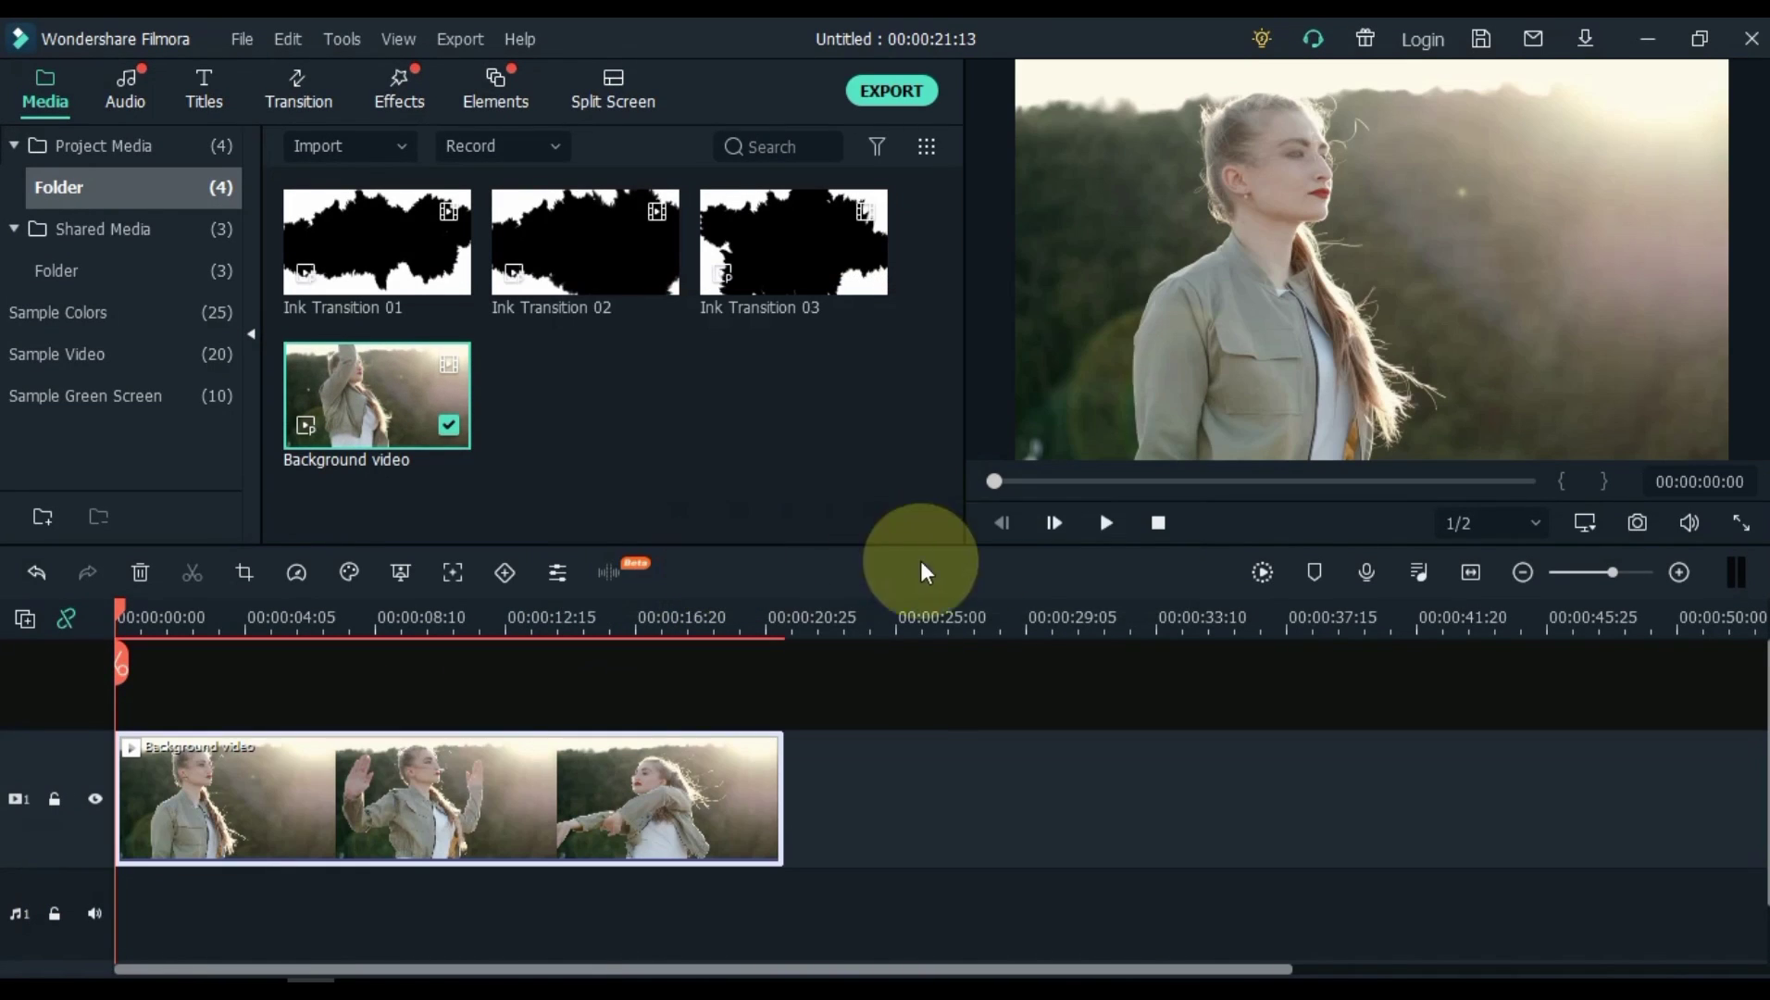
{"action": "left_click", "coordinate": [1106, 523]}
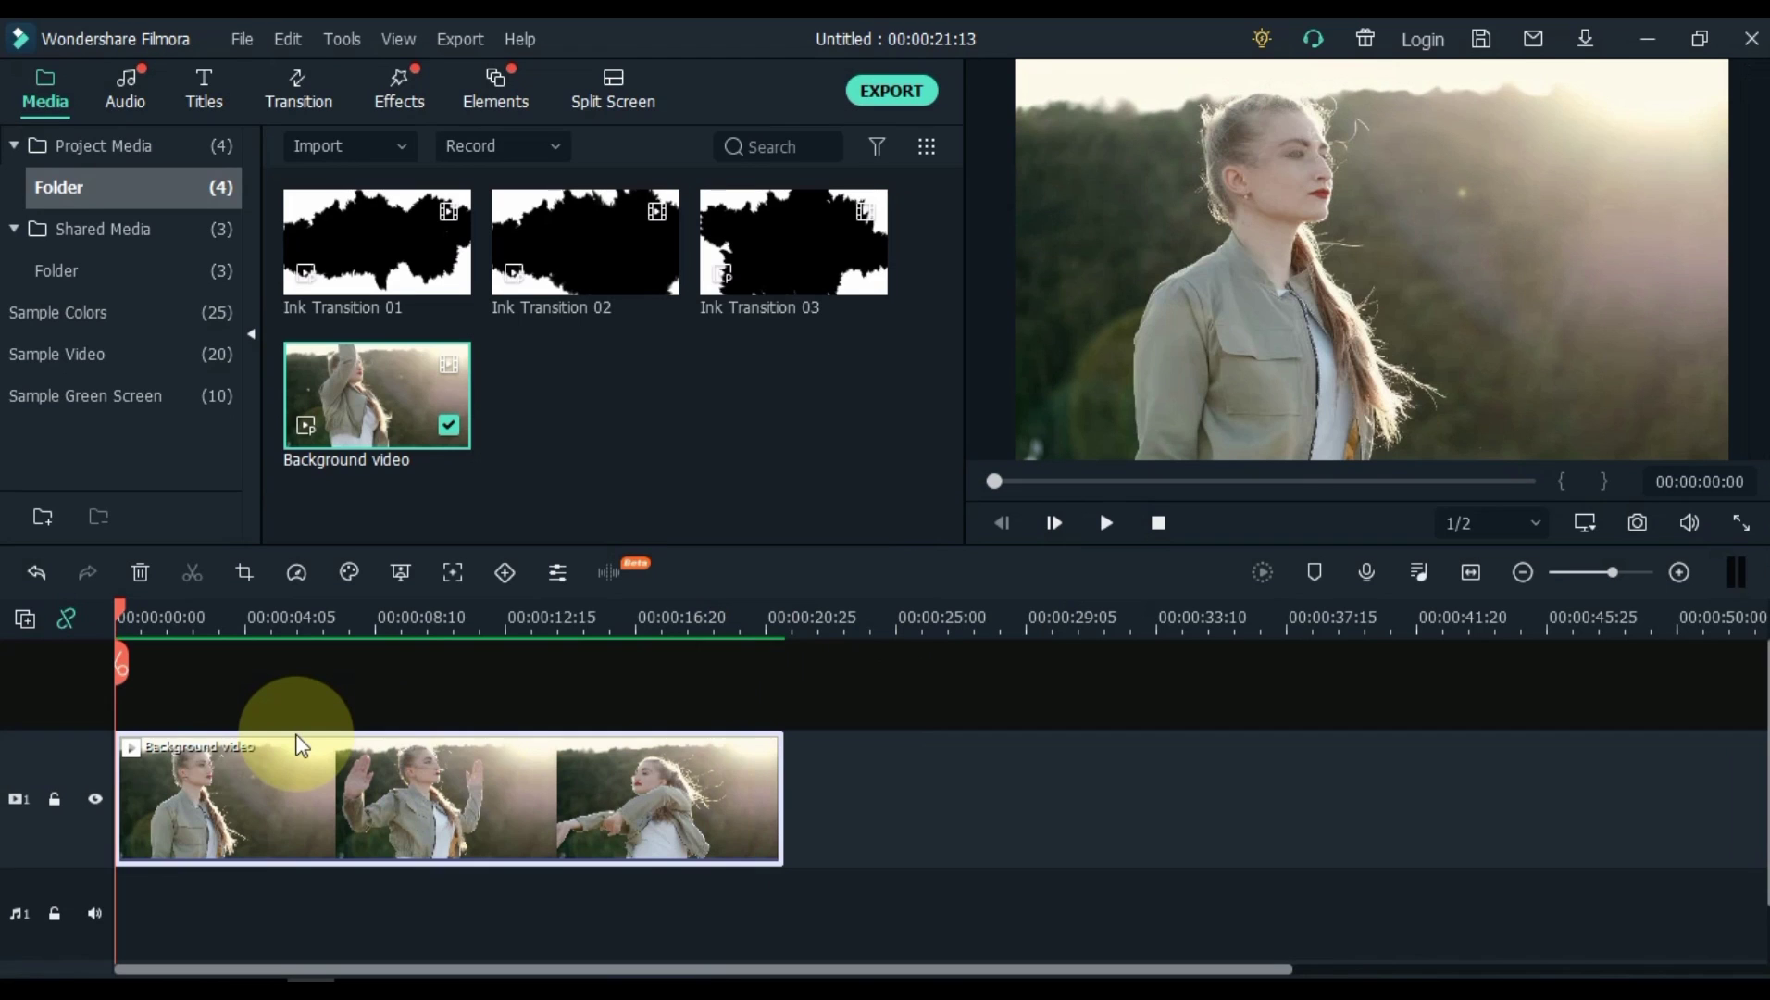
Step: Add 6 video tracks above Track 1 using the Track Manager
{"action": "left_click", "coordinate": [40, 620]}
{"action": "left_click", "coordinate": [171, 847]}
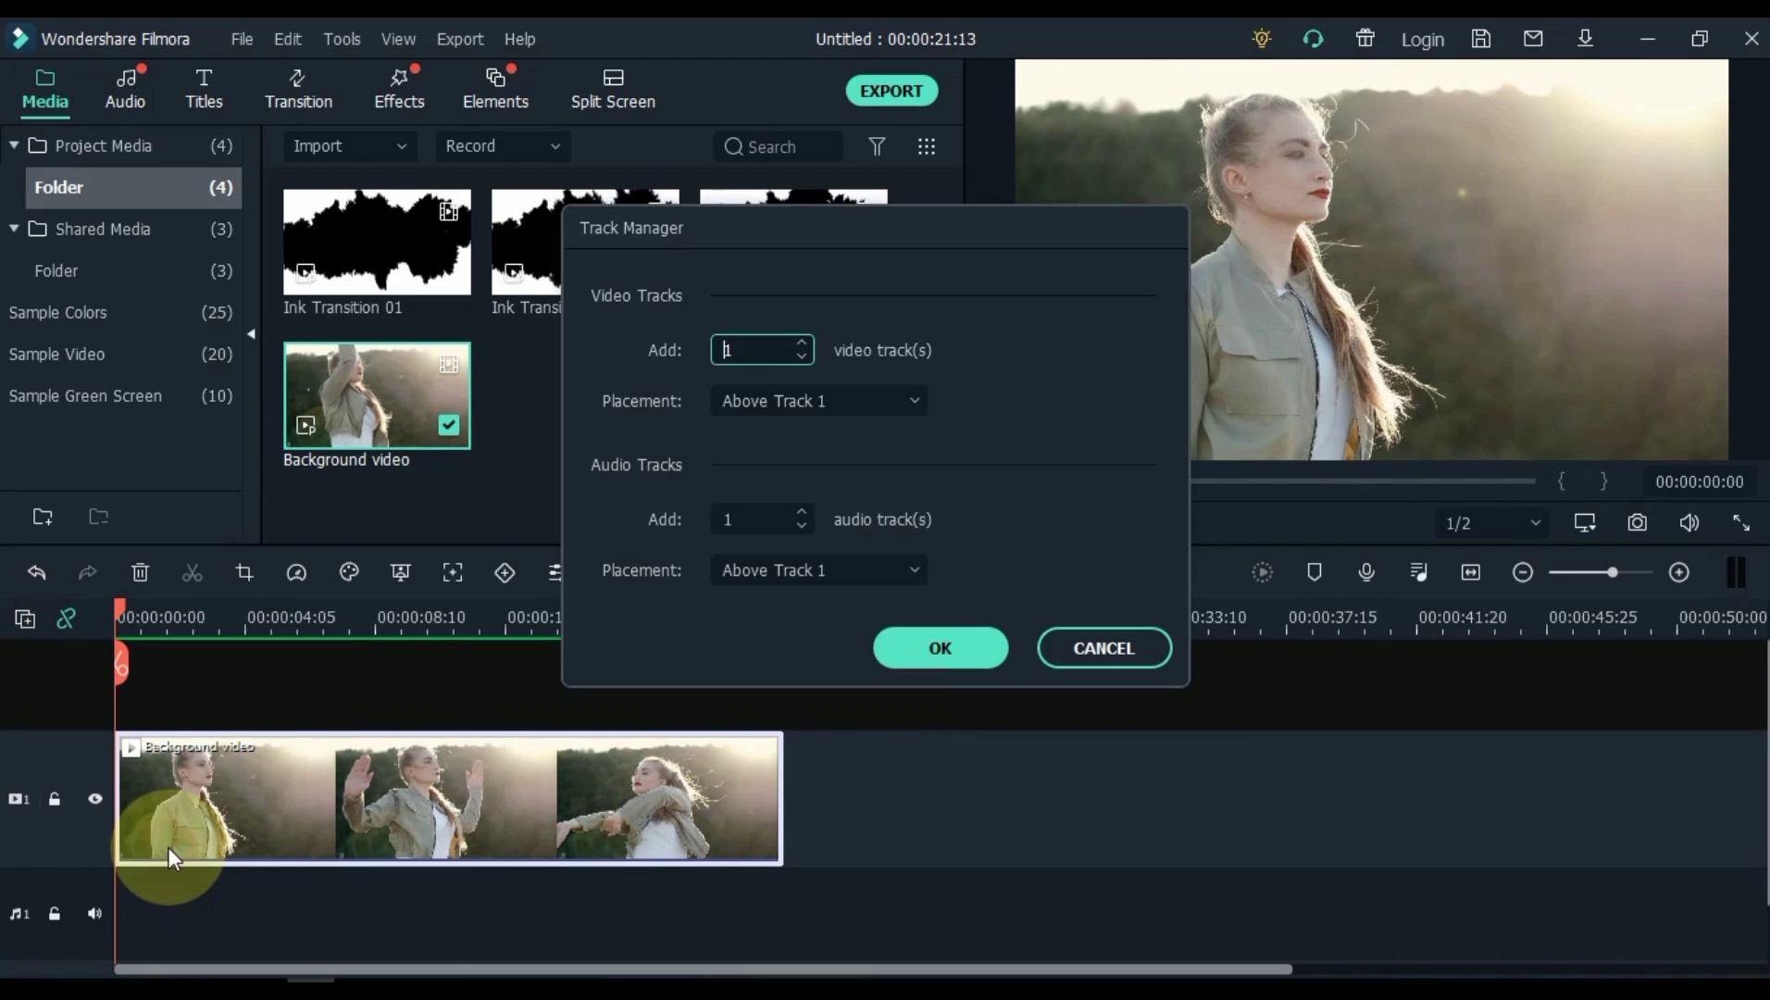
{"action": "double_click", "coordinate": [752, 348]}
{"action": "type", "text": "6"}
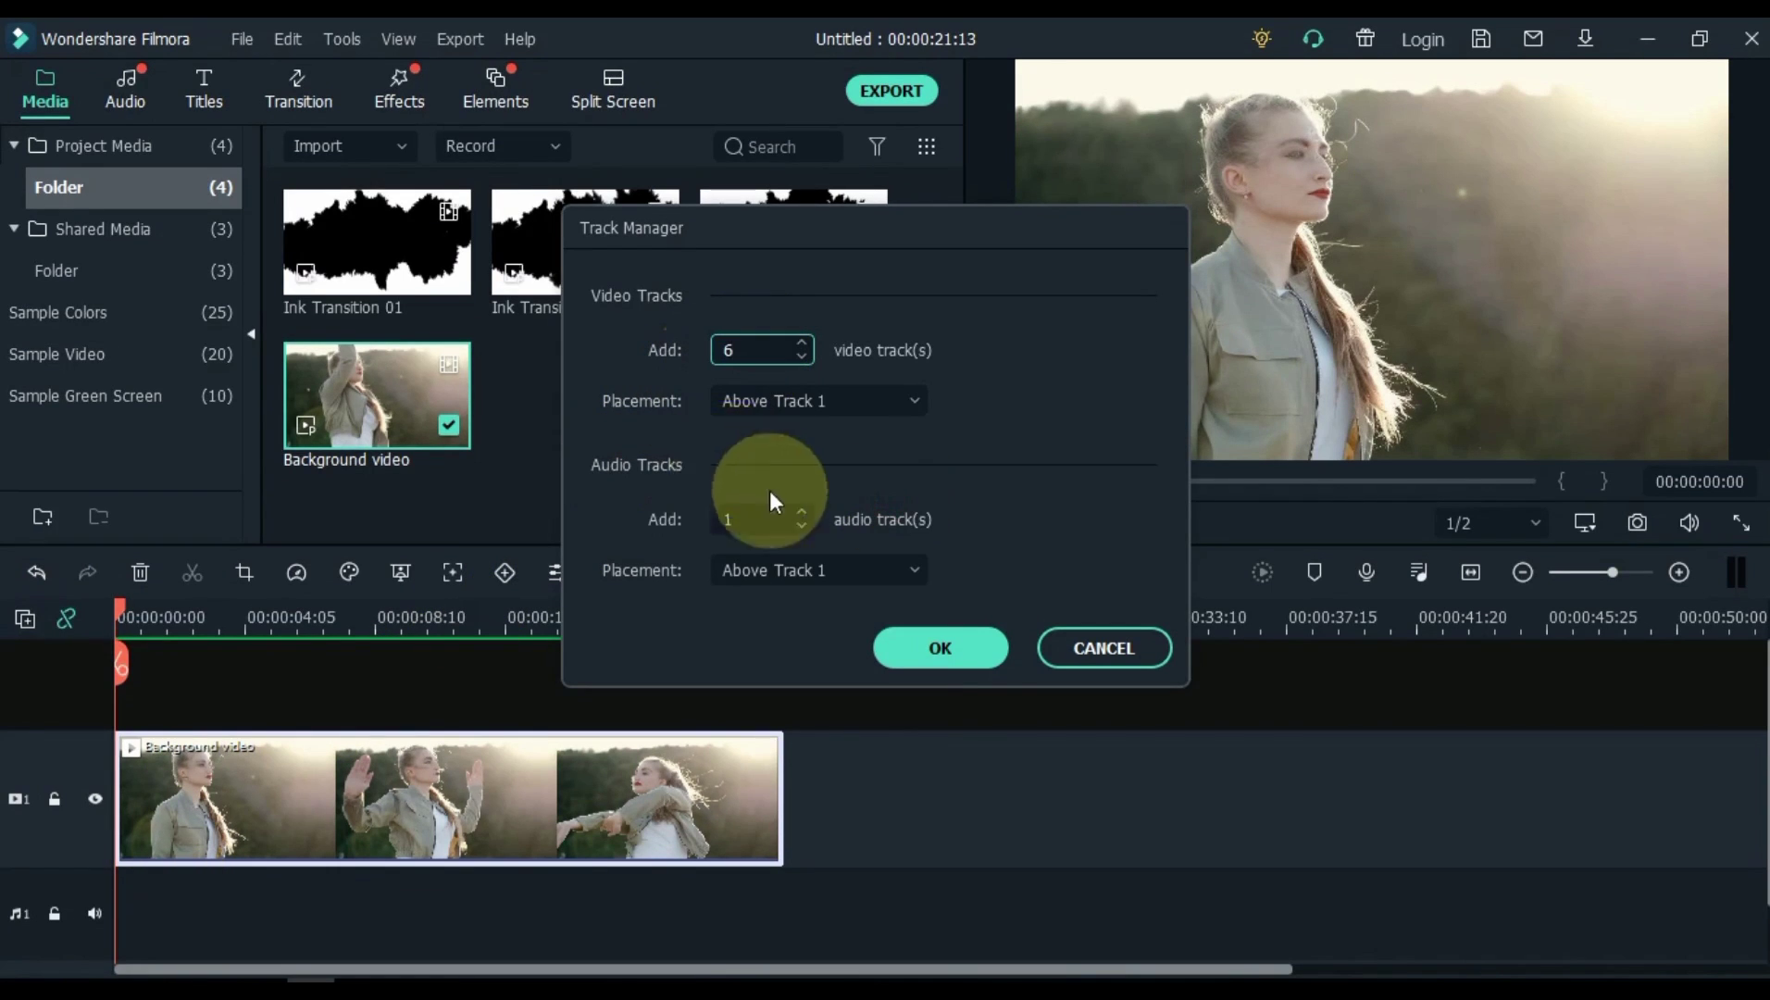
{"action": "left_click", "coordinate": [936, 653]}
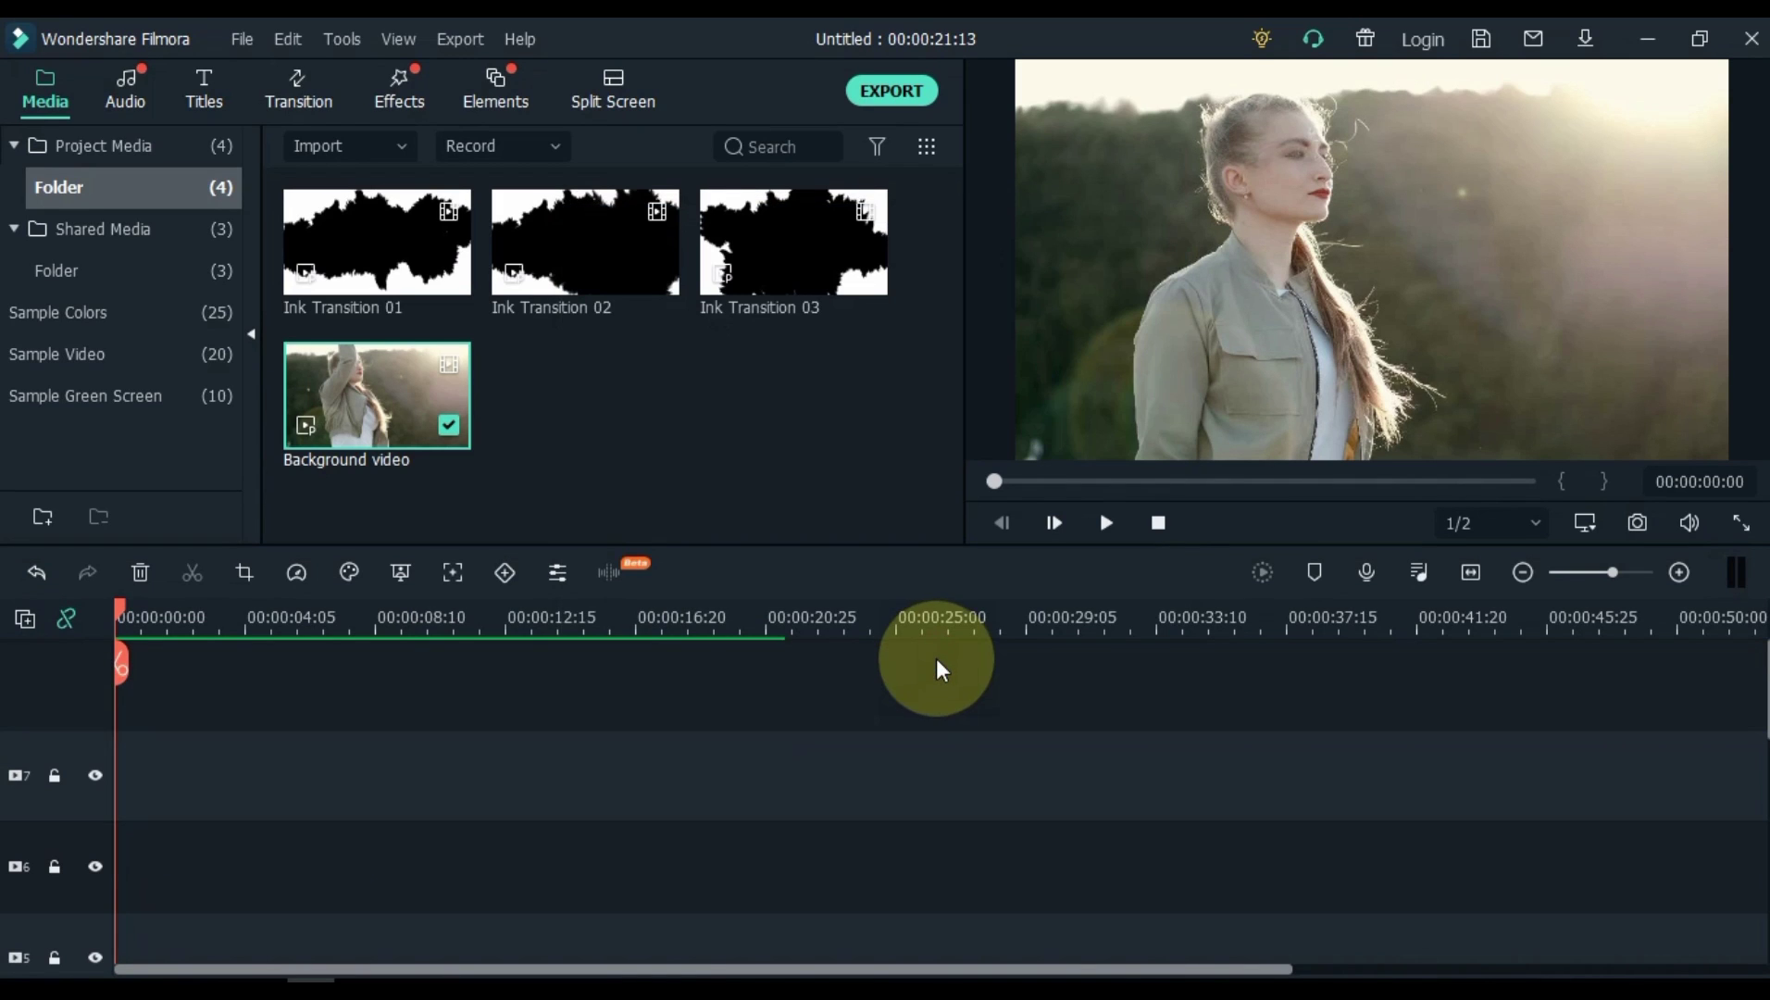
{"action": "scroll", "coordinate": [912, 687], "scroll_direction": "down", "scroll_amount": 3}
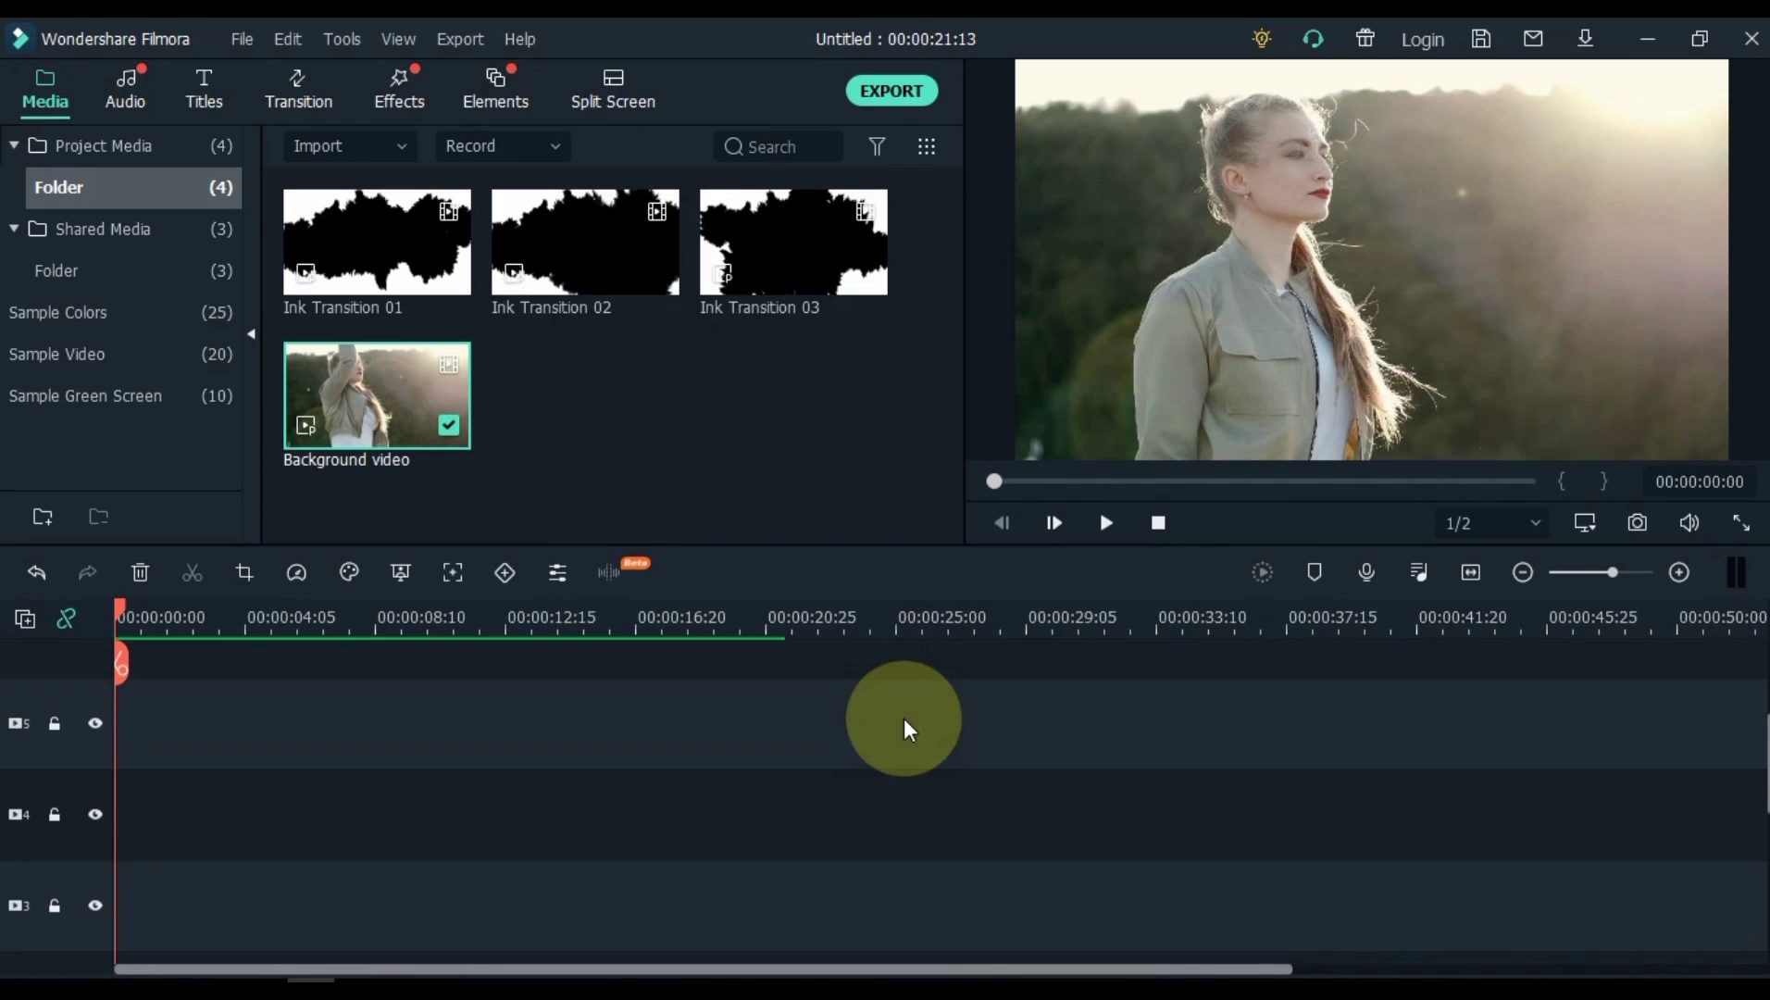
{"action": "scroll", "coordinate": [902, 719], "scroll_direction": "down", "scroll_amount": 2}
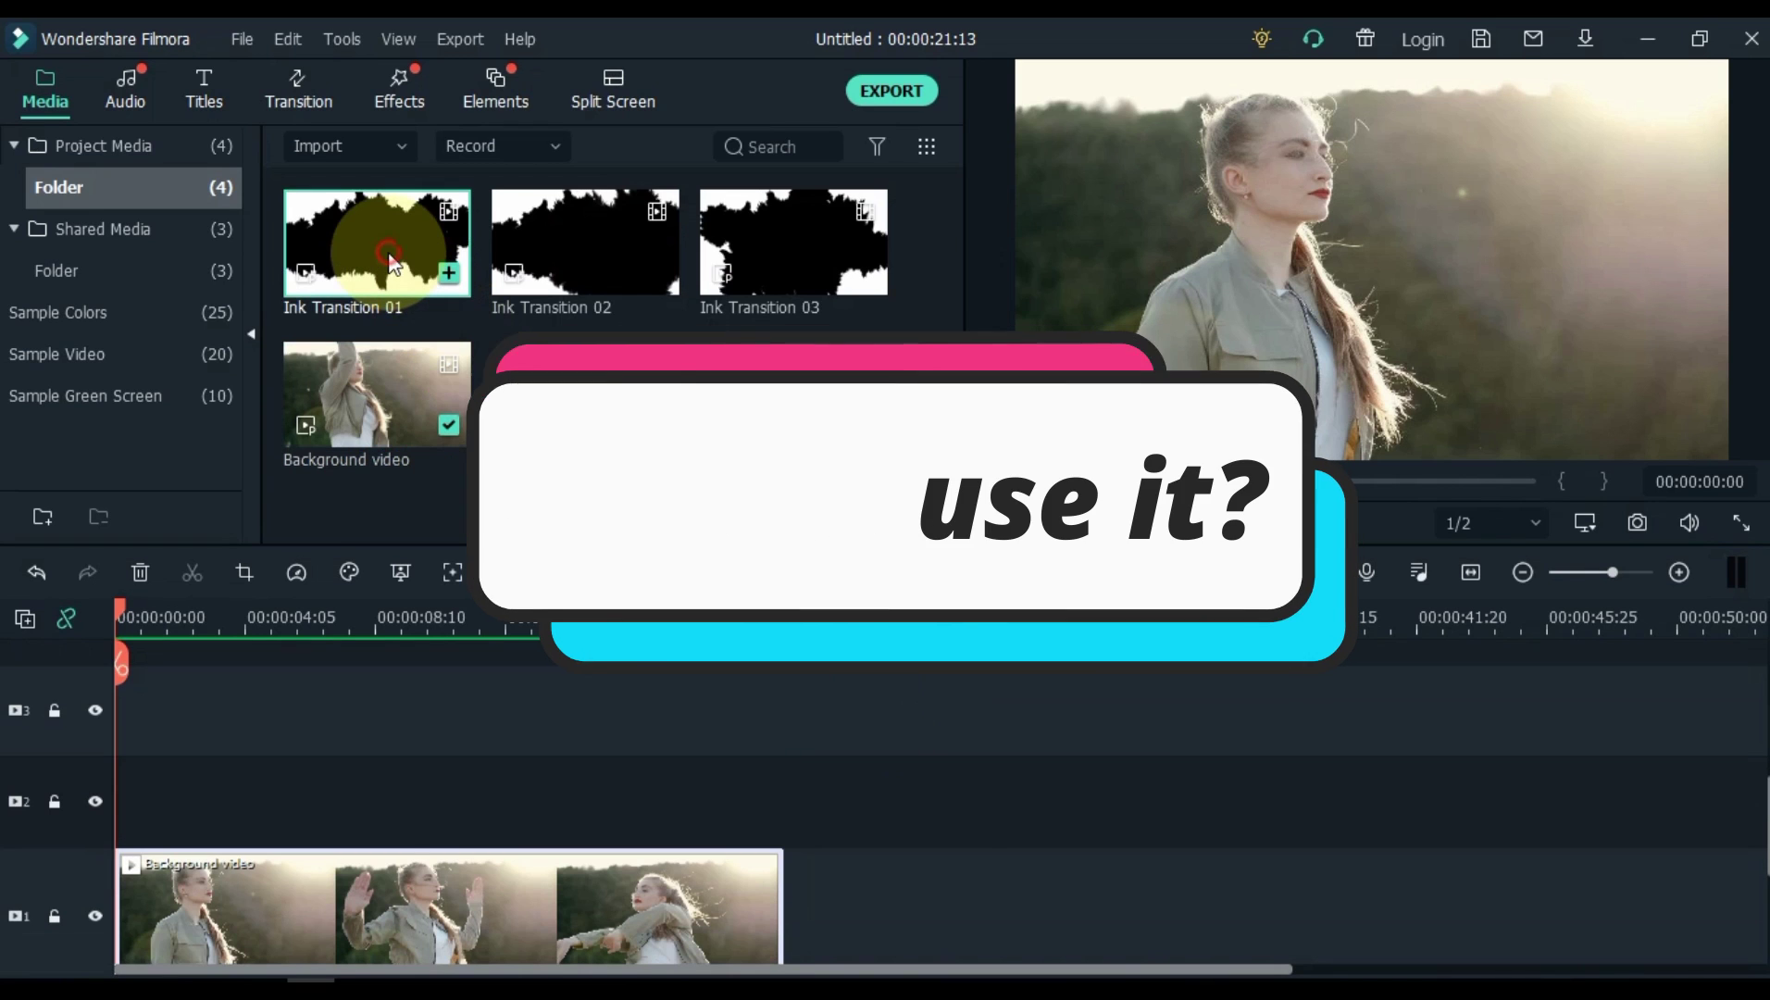
Step: Place Ink Transition 01 at 0s on track 2, and 02 and 03 staggered on tracks 3 and 4
{"action": "mouse_move", "coordinate": [352, 228]}
{"action": "left_mouse_down"}
{"action": "mouse_move", "coordinate": [278, 646]}
{"action": "mouse_move", "coordinate": [103, 807]}
{"action": "left_mouse_up"}
{"action": "left_click_drag", "start_coordinate": [119, 618], "coordinate": [189, 626]}
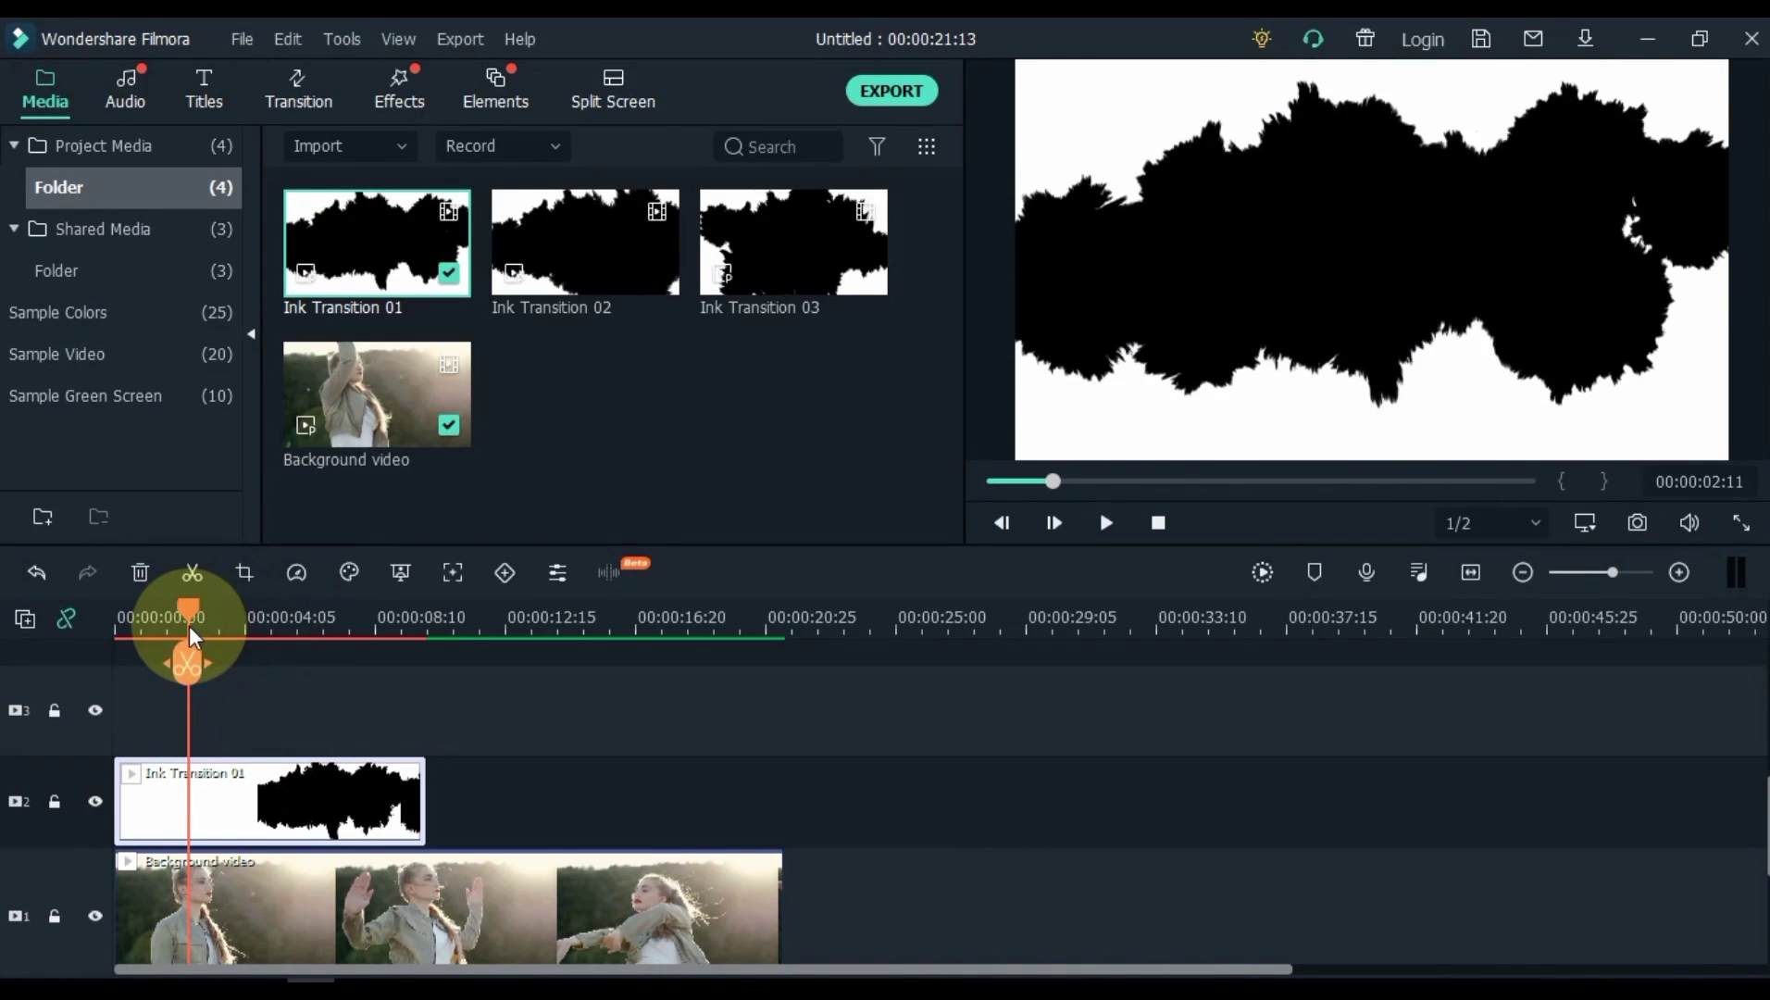
{"action": "scroll", "coordinate": [190, 703], "scroll_direction": "up", "scroll_amount": 1}
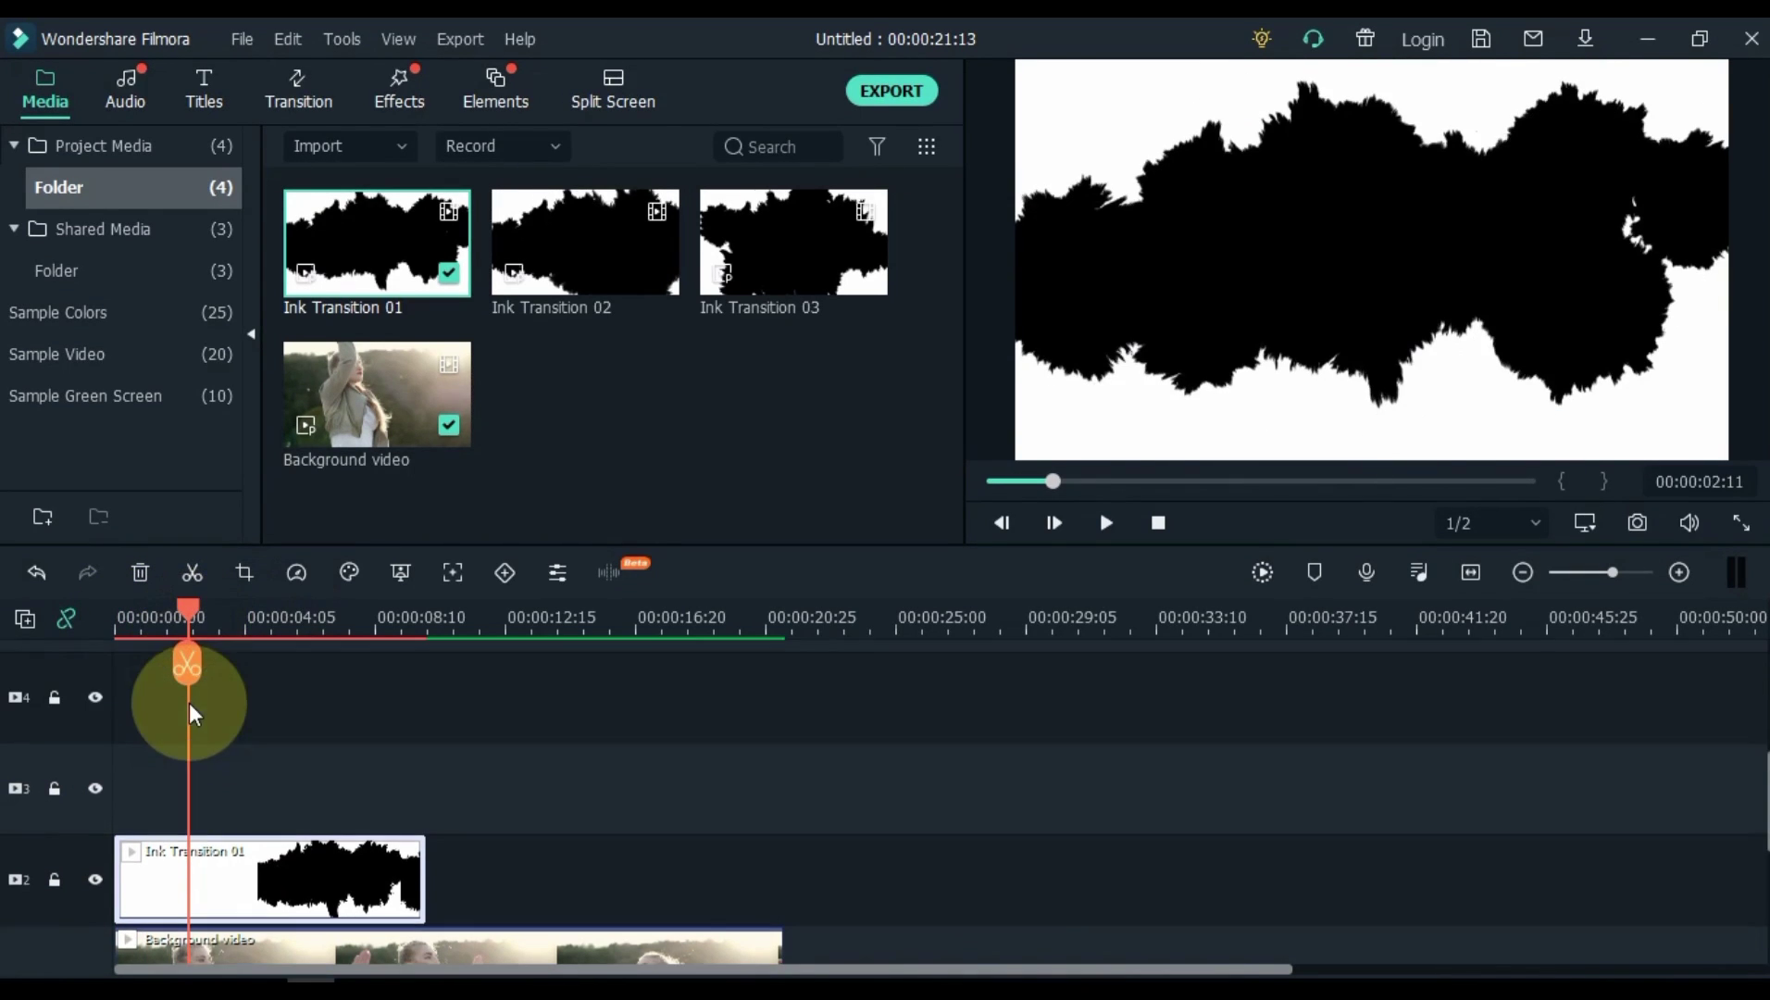
{"action": "mouse_move", "coordinate": [463, 460]}
{"action": "mouse_move", "coordinate": [569, 269]}
{"action": "left_mouse_down"}
{"action": "mouse_move", "coordinate": [576, 251]}
{"action": "mouse_move", "coordinate": [321, 692]}
{"action": "mouse_move", "coordinate": [213, 802]}
{"action": "left_mouse_up"}
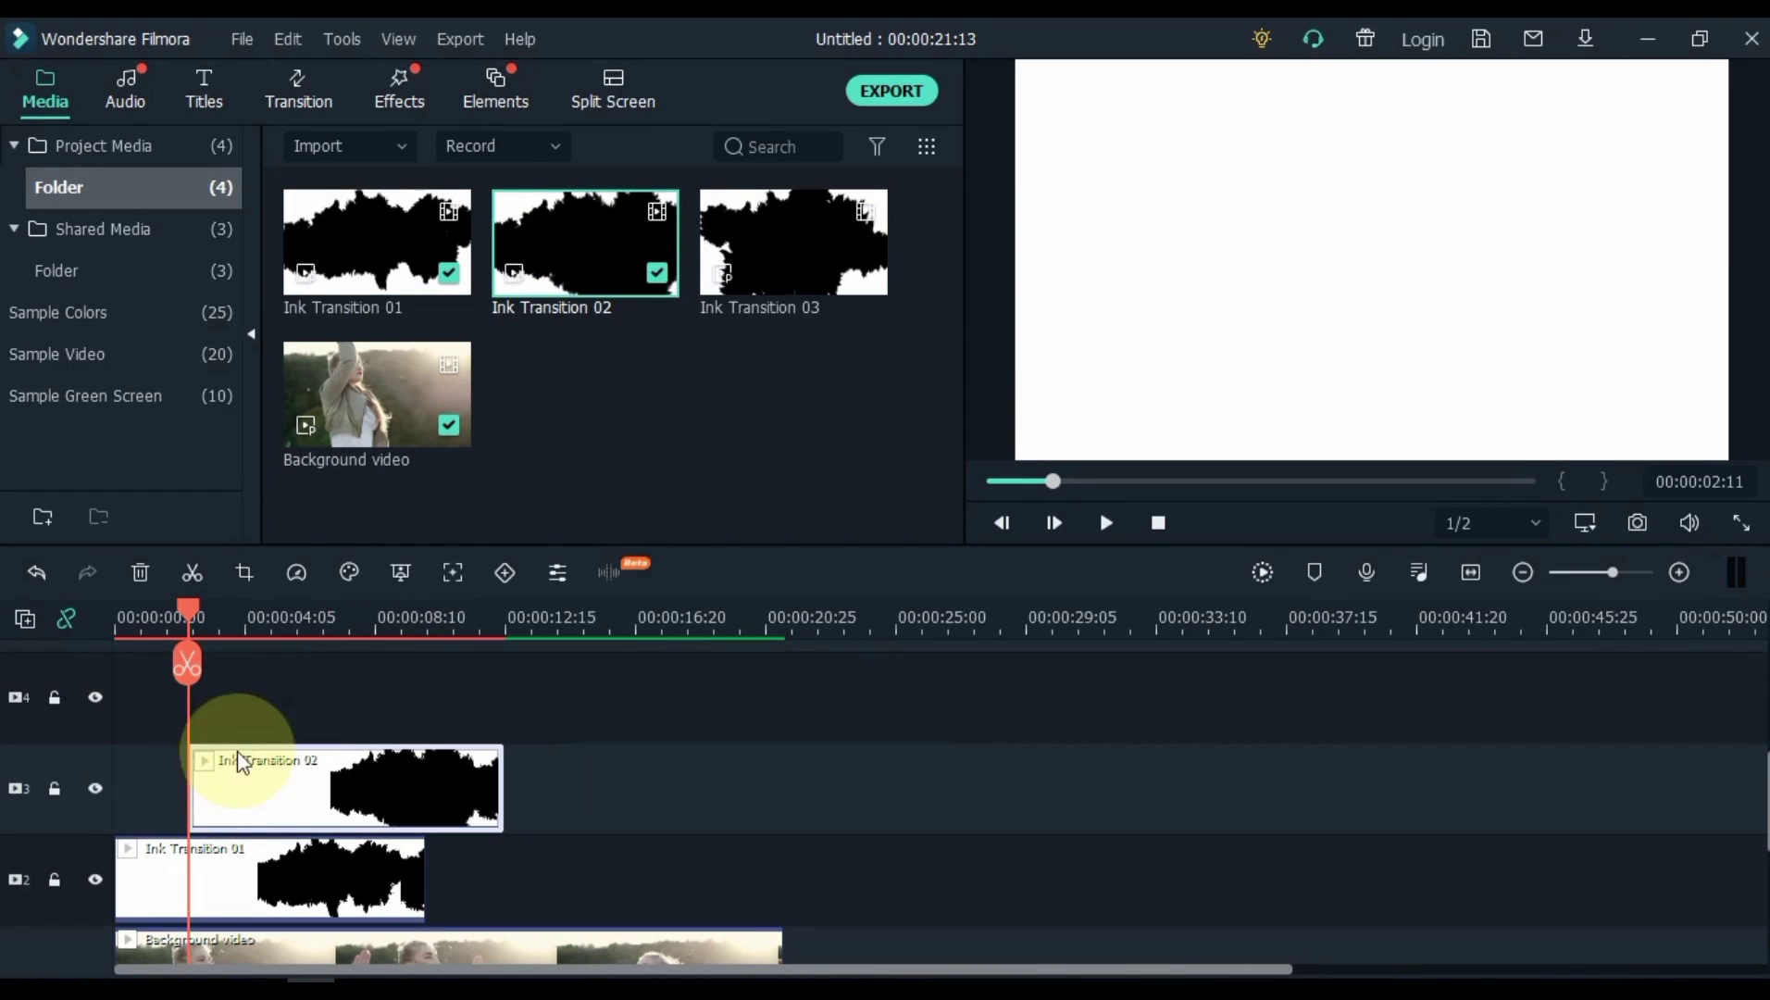
{"action": "mouse_move", "coordinate": [778, 277]}
{"action": "left_mouse_down"}
{"action": "mouse_move", "coordinate": [782, 231]}
{"action": "mouse_move", "coordinate": [561, 576]}
{"action": "mouse_move", "coordinate": [389, 692]}
{"action": "mouse_move", "coordinate": [281, 723]}
{"action": "left_mouse_up"}
Step: Set Ink Transition 01's compositing blending mode to Lighten
{"action": "left_click_drag", "start_coordinate": [191, 618], "coordinate": [179, 618]}
{"action": "left_click", "coordinate": [251, 863]}
{"action": "double_click", "coordinate": [253, 869]}
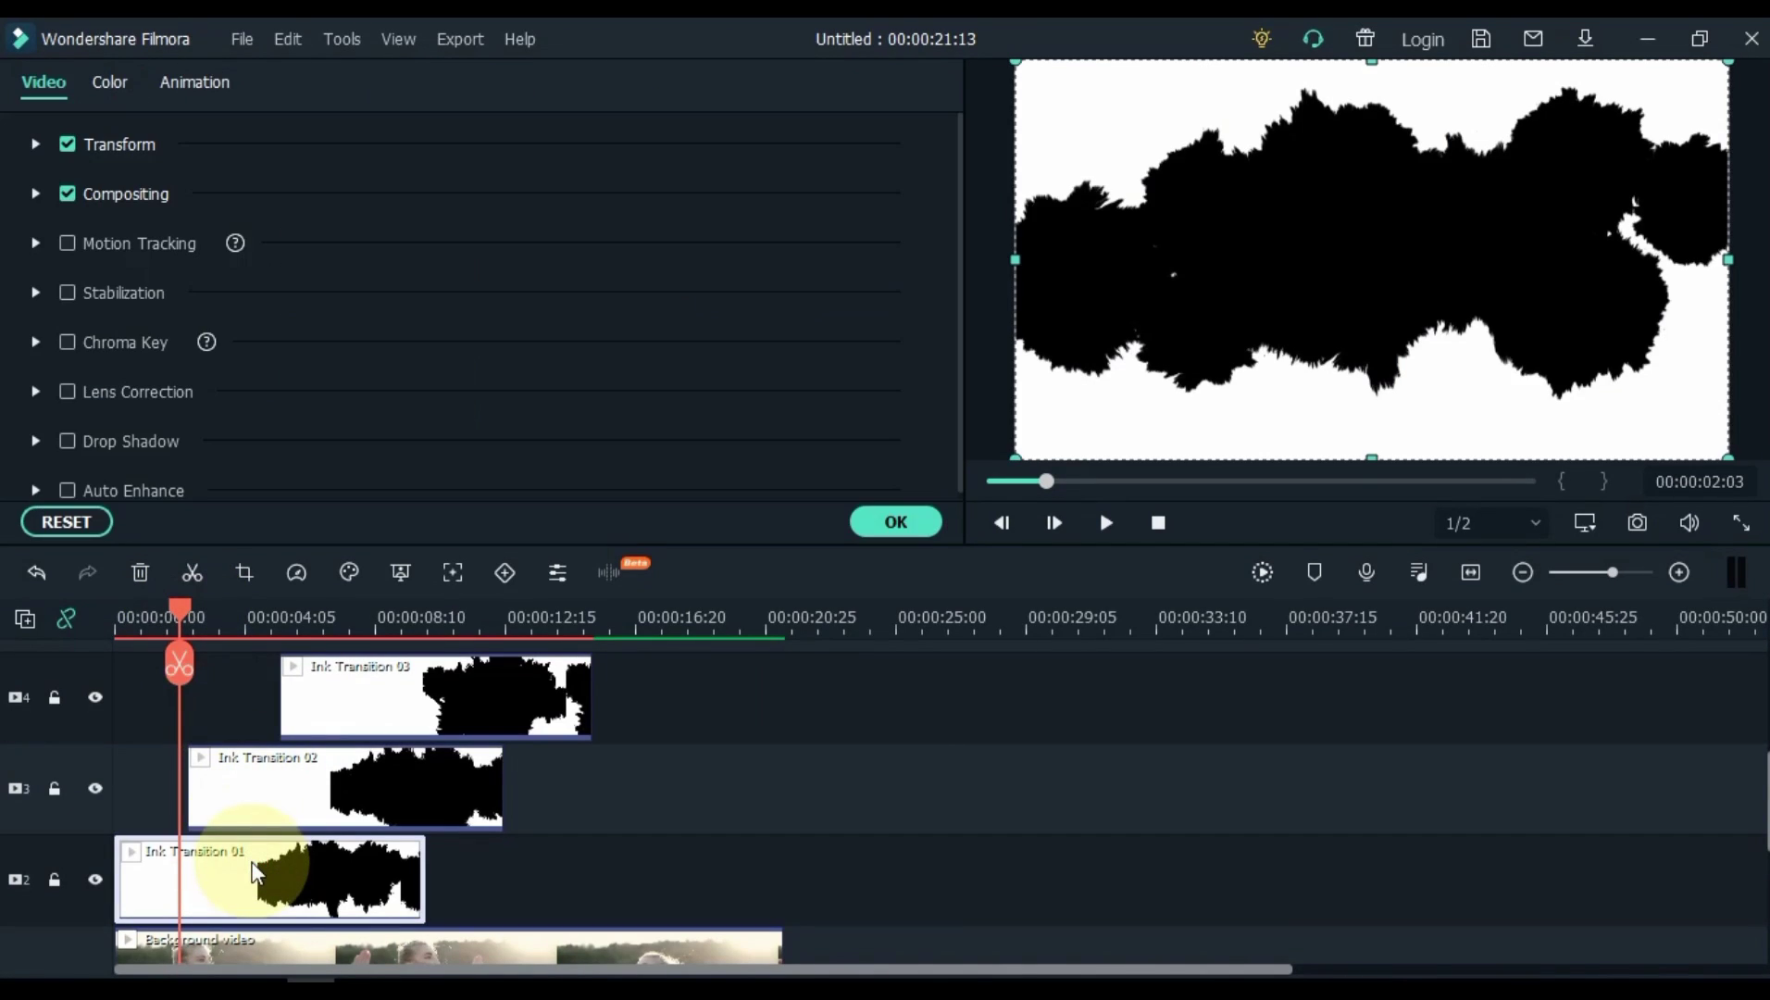
{"action": "left_click", "coordinate": [35, 193]}
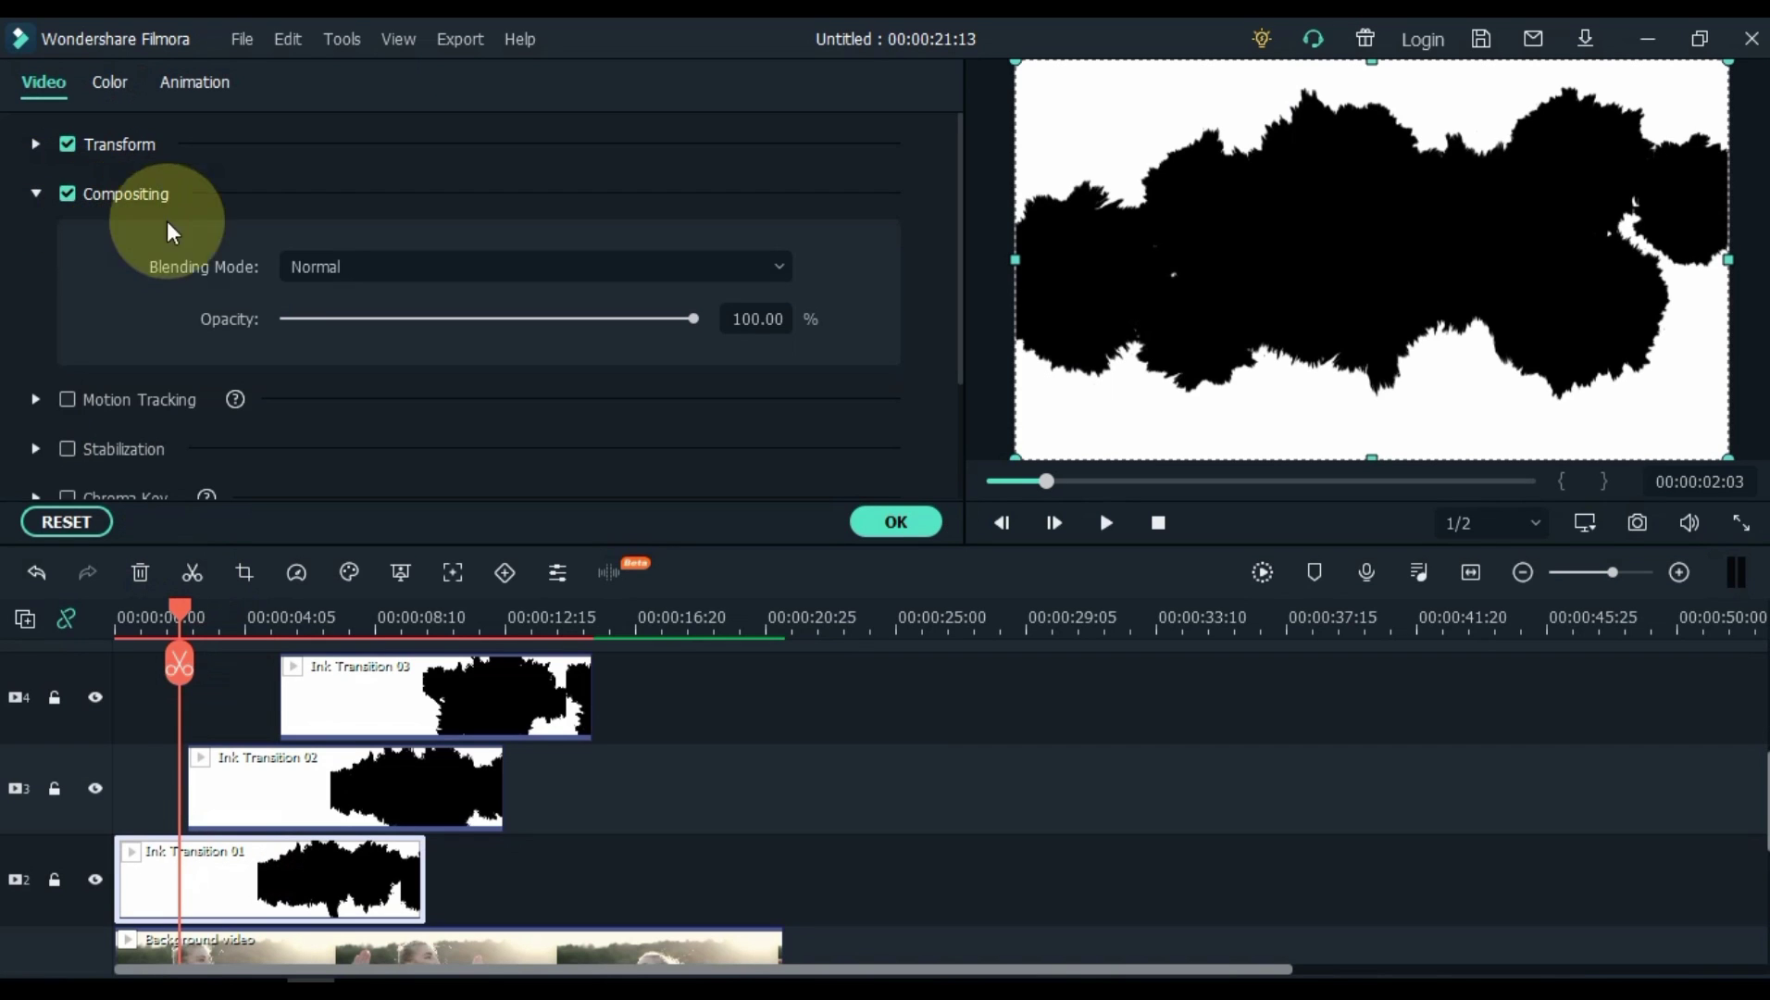
{"action": "left_click", "coordinate": [356, 270]}
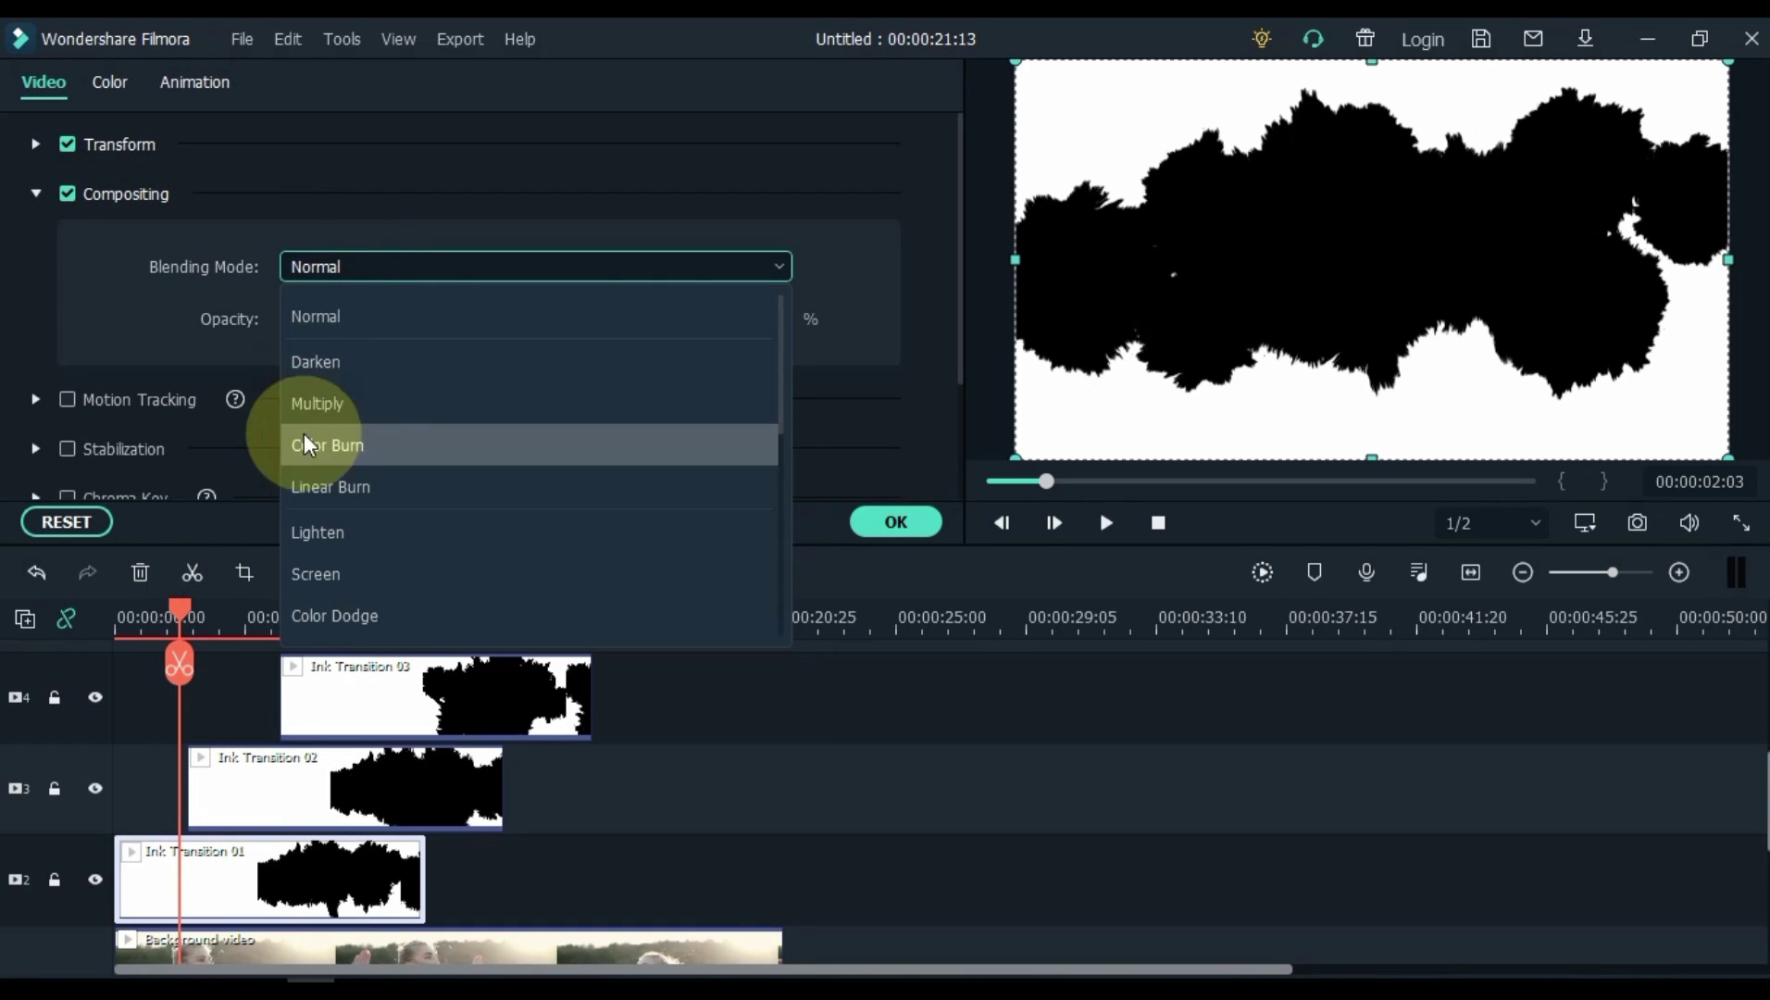
{"action": "left_click", "coordinate": [361, 539]}
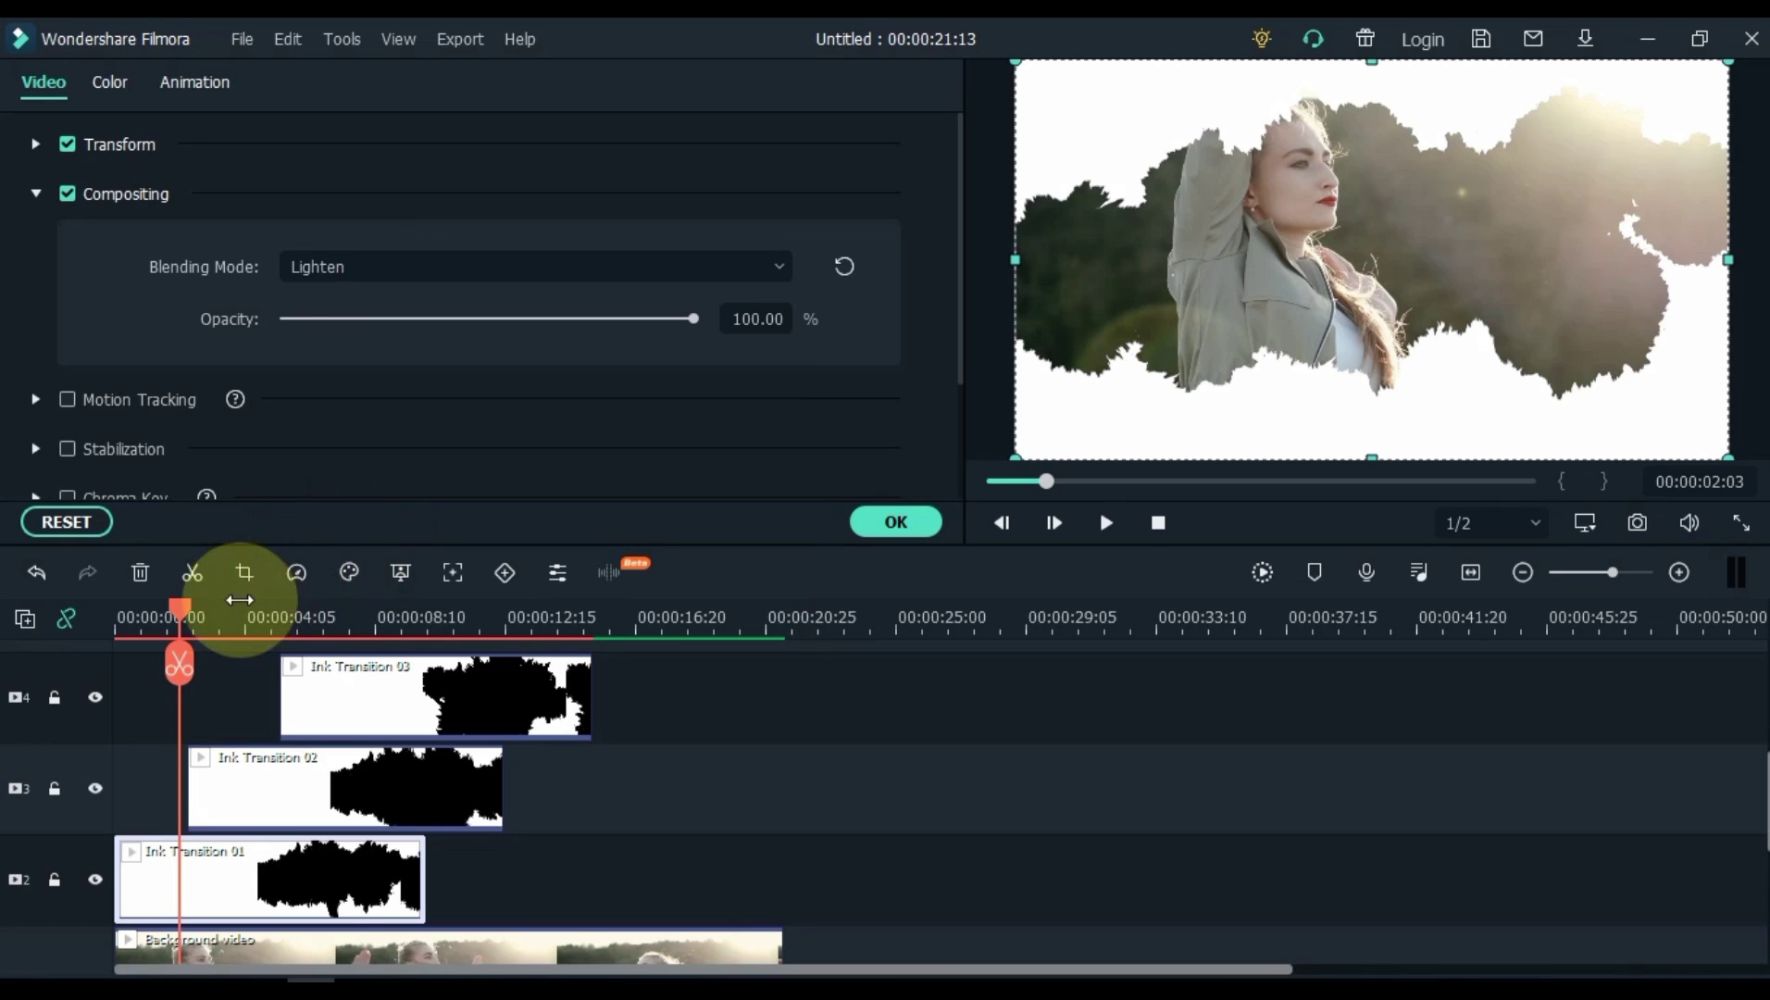
Step: Set Ink Transition 02's blending mode to Lighten
{"action": "left_click_drag", "start_coordinate": [184, 608], "coordinate": [261, 618]}
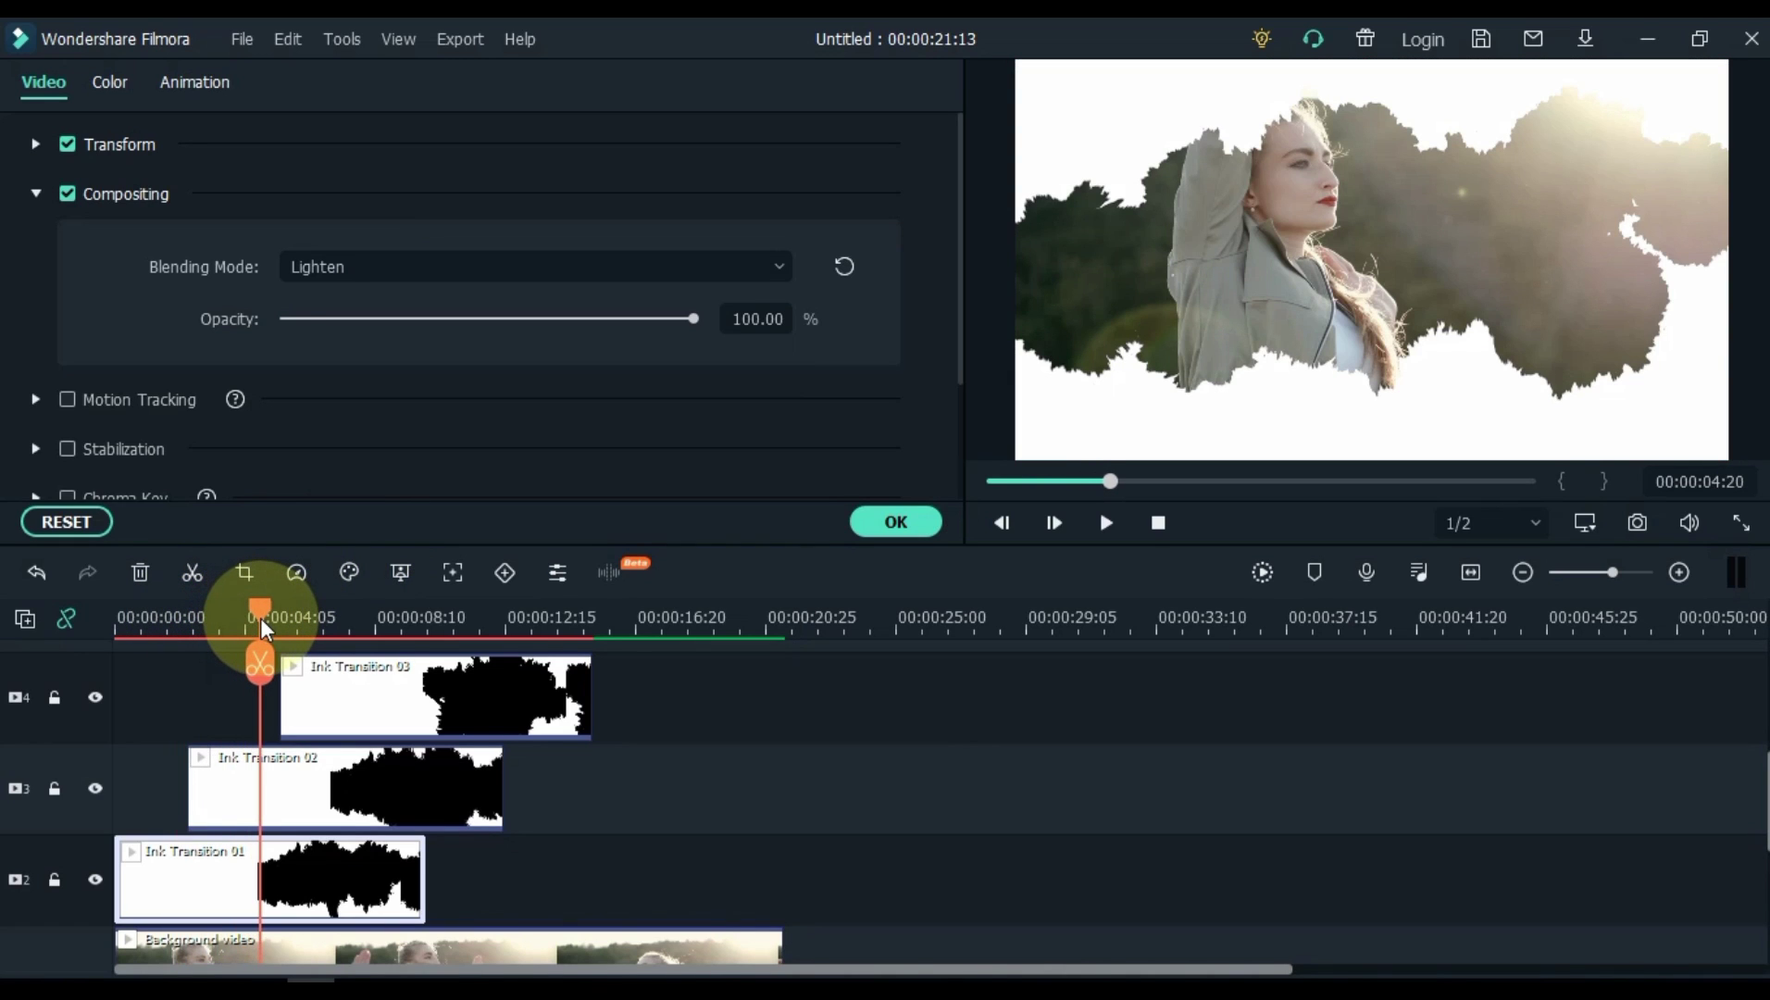
{"action": "left_click", "coordinate": [309, 795]}
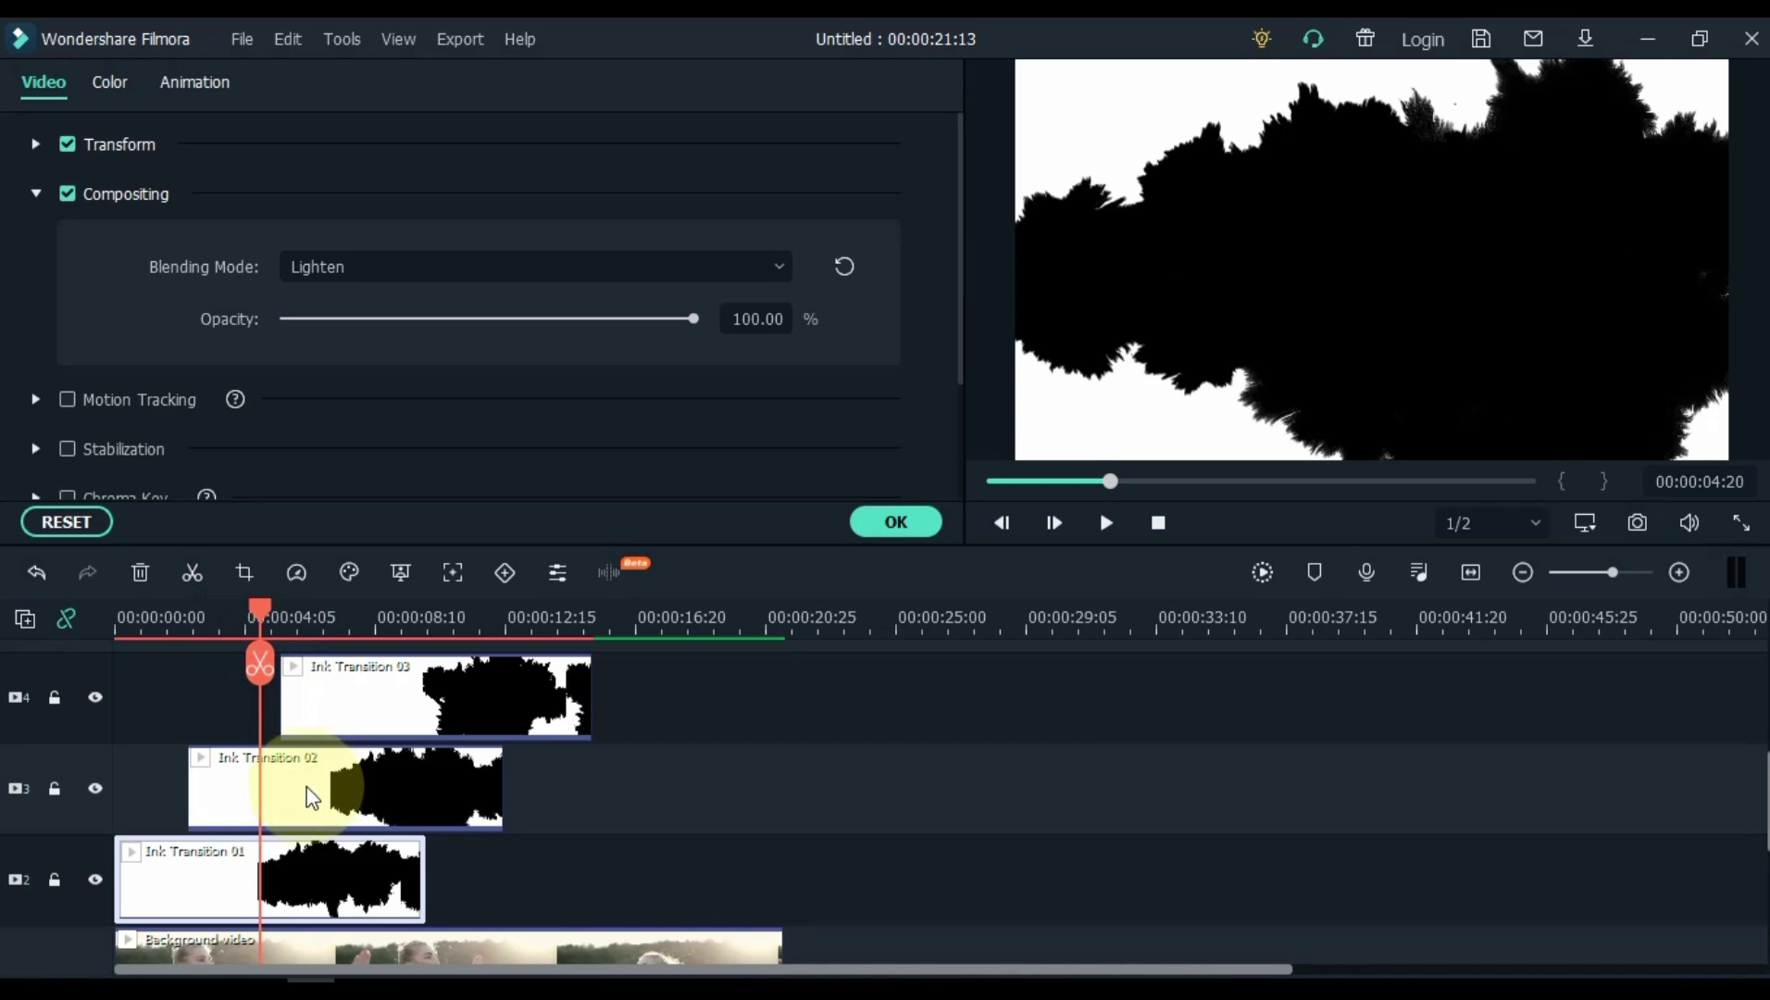
{"action": "left_click", "coordinate": [482, 268]}
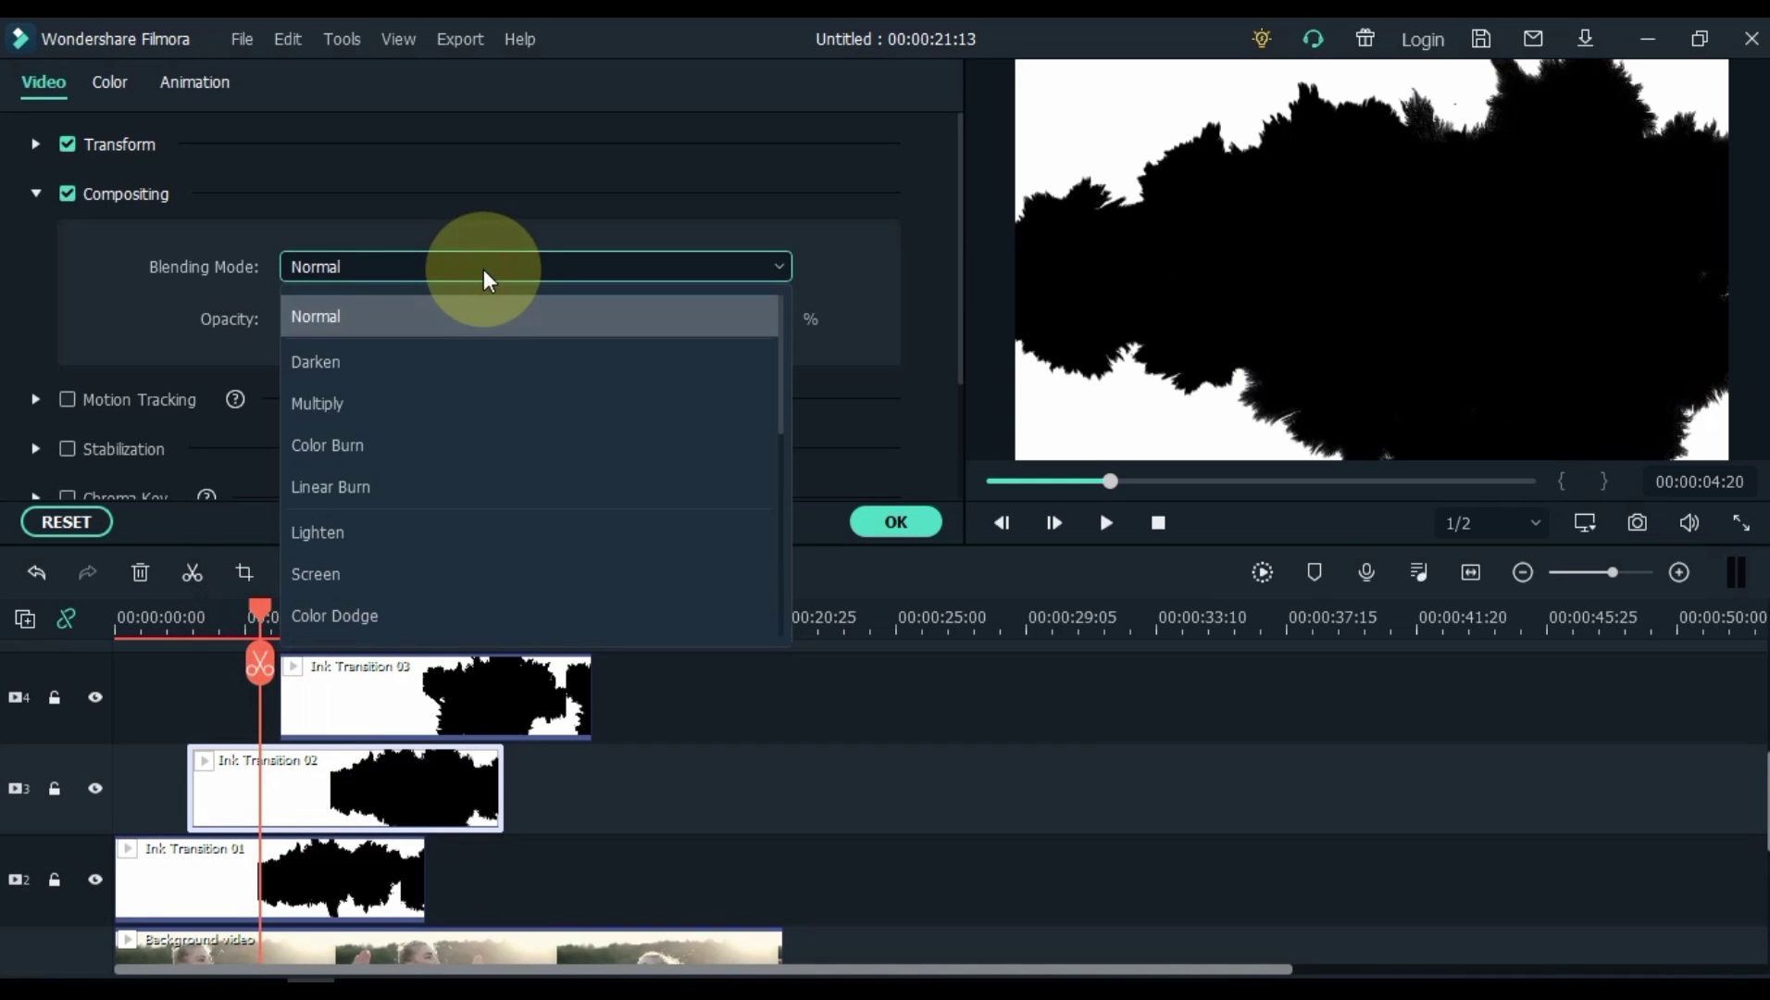
{"action": "left_click", "coordinate": [397, 526]}
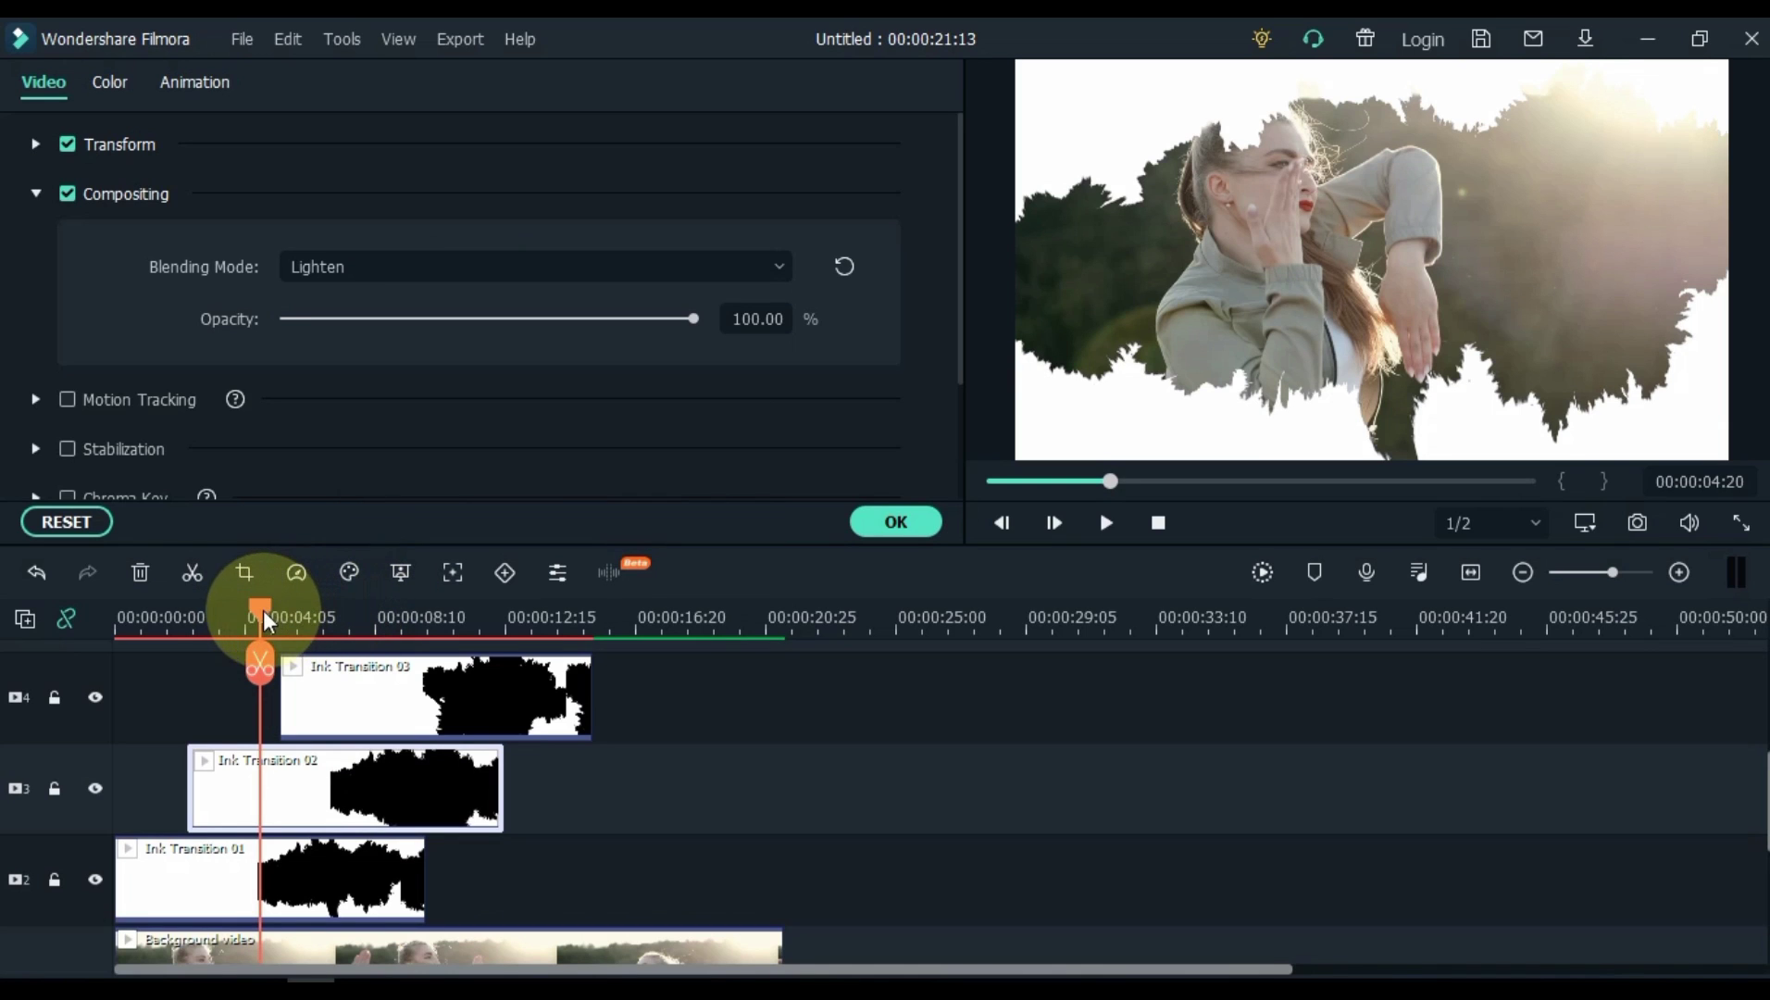
Step: Set Ink Transition 03's blending mode to Lighten
{"action": "left_click_drag", "start_coordinate": [263, 610], "coordinate": [369, 640]}
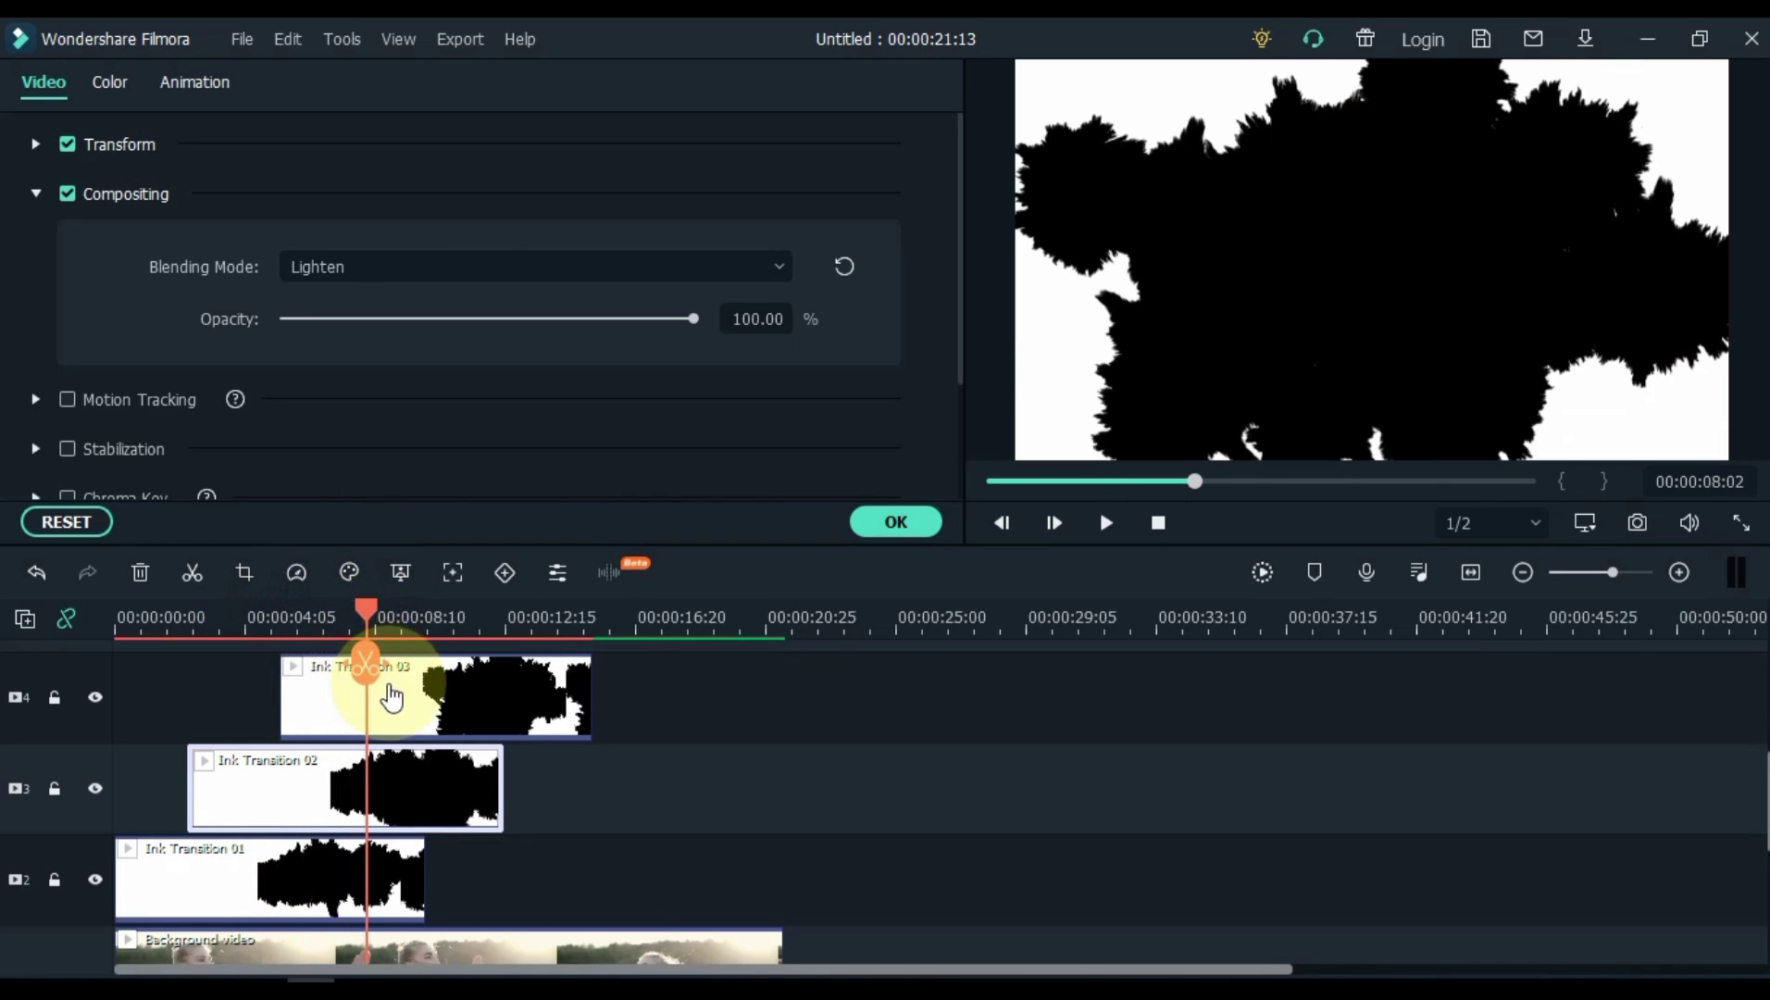
{"action": "left_click", "coordinate": [394, 705]}
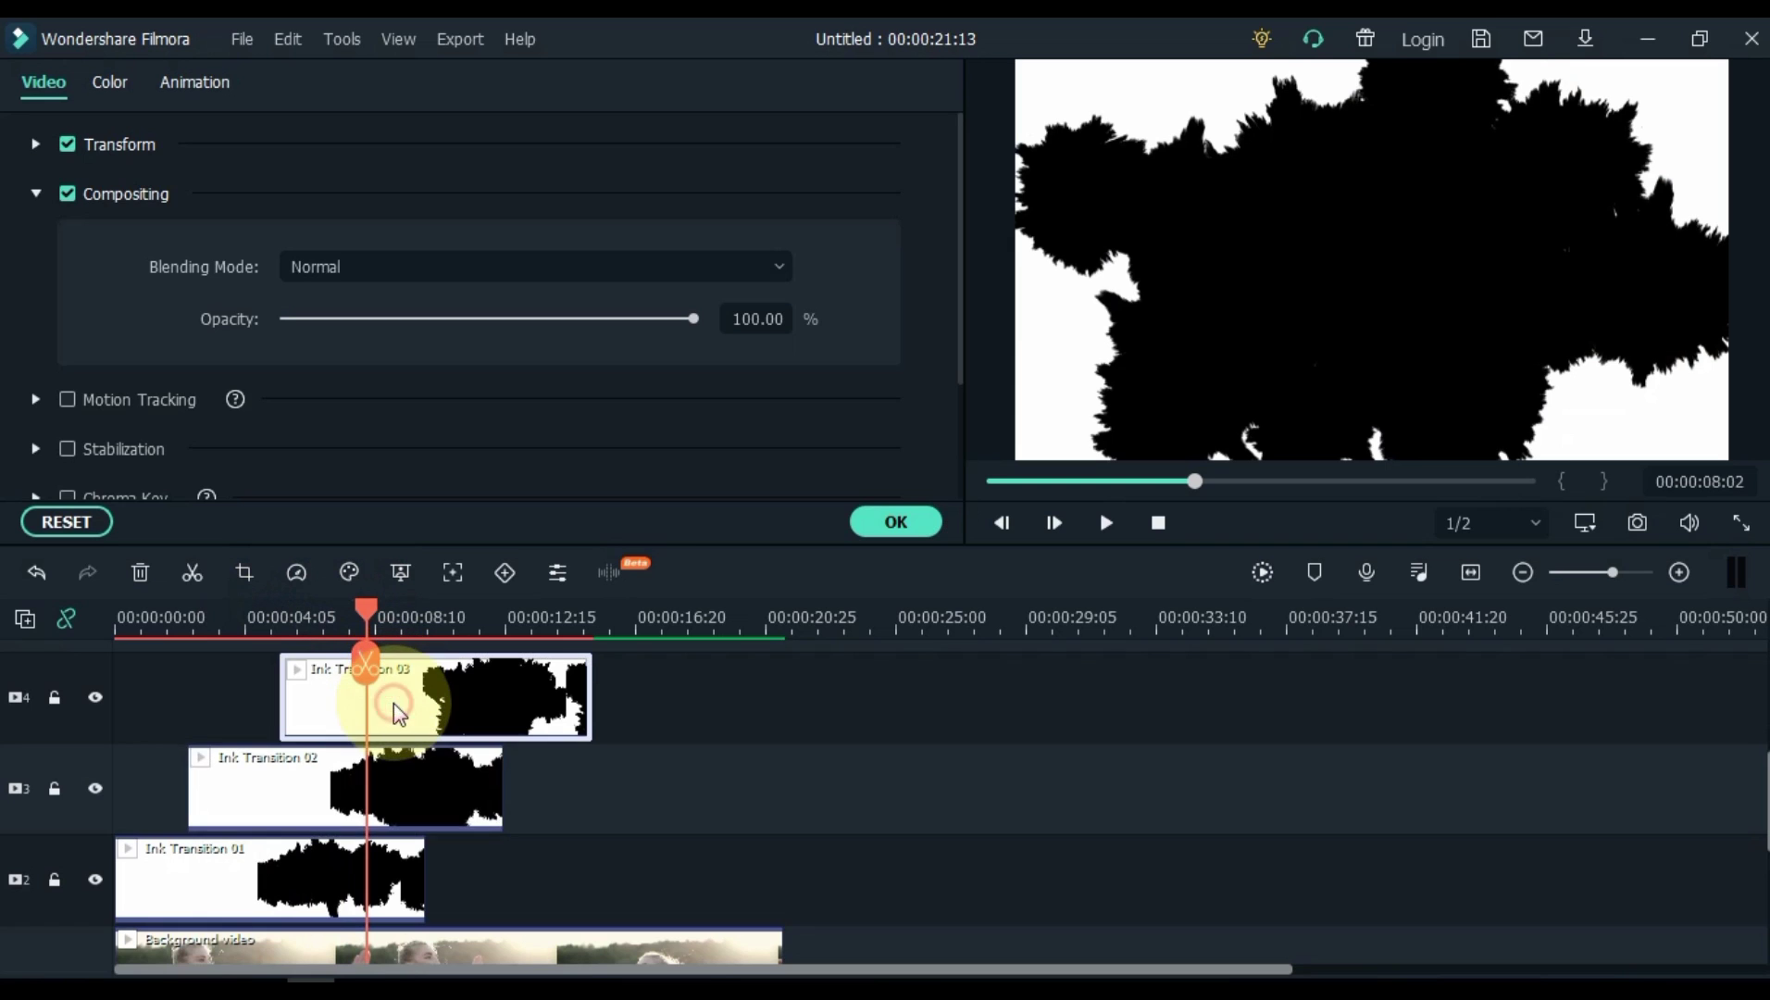
{"action": "left_click", "coordinate": [446, 270]}
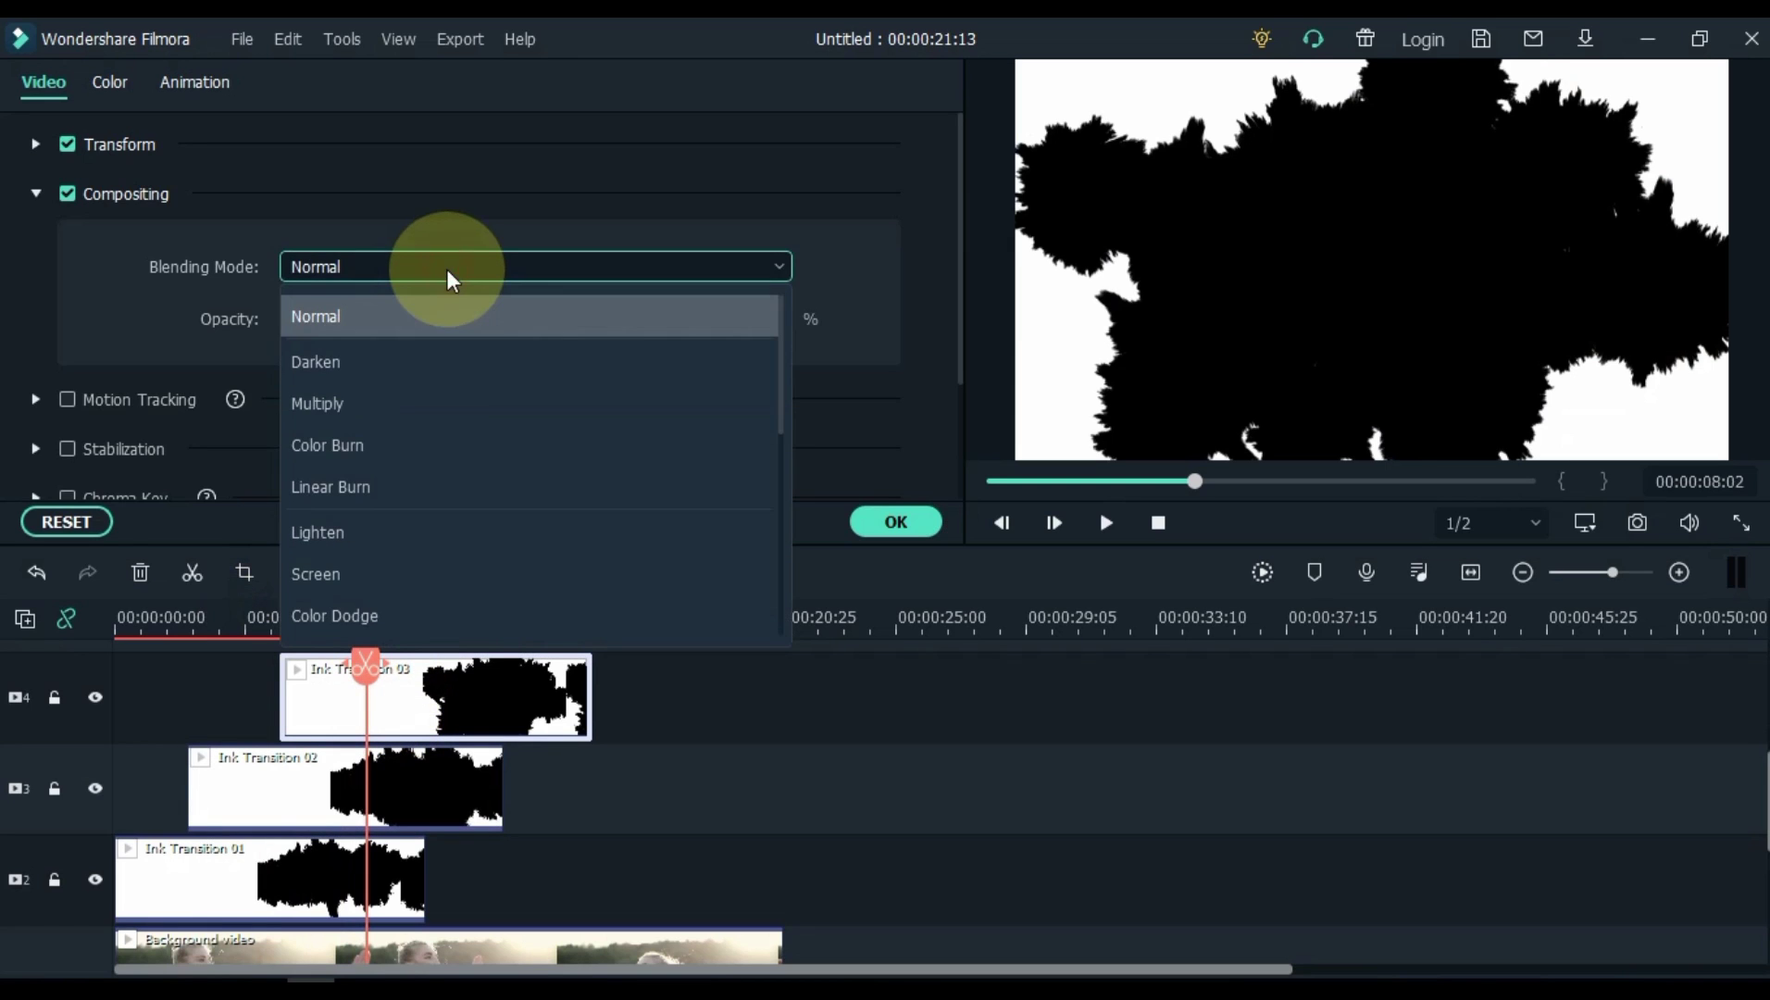
{"action": "left_click", "coordinate": [366, 529]}
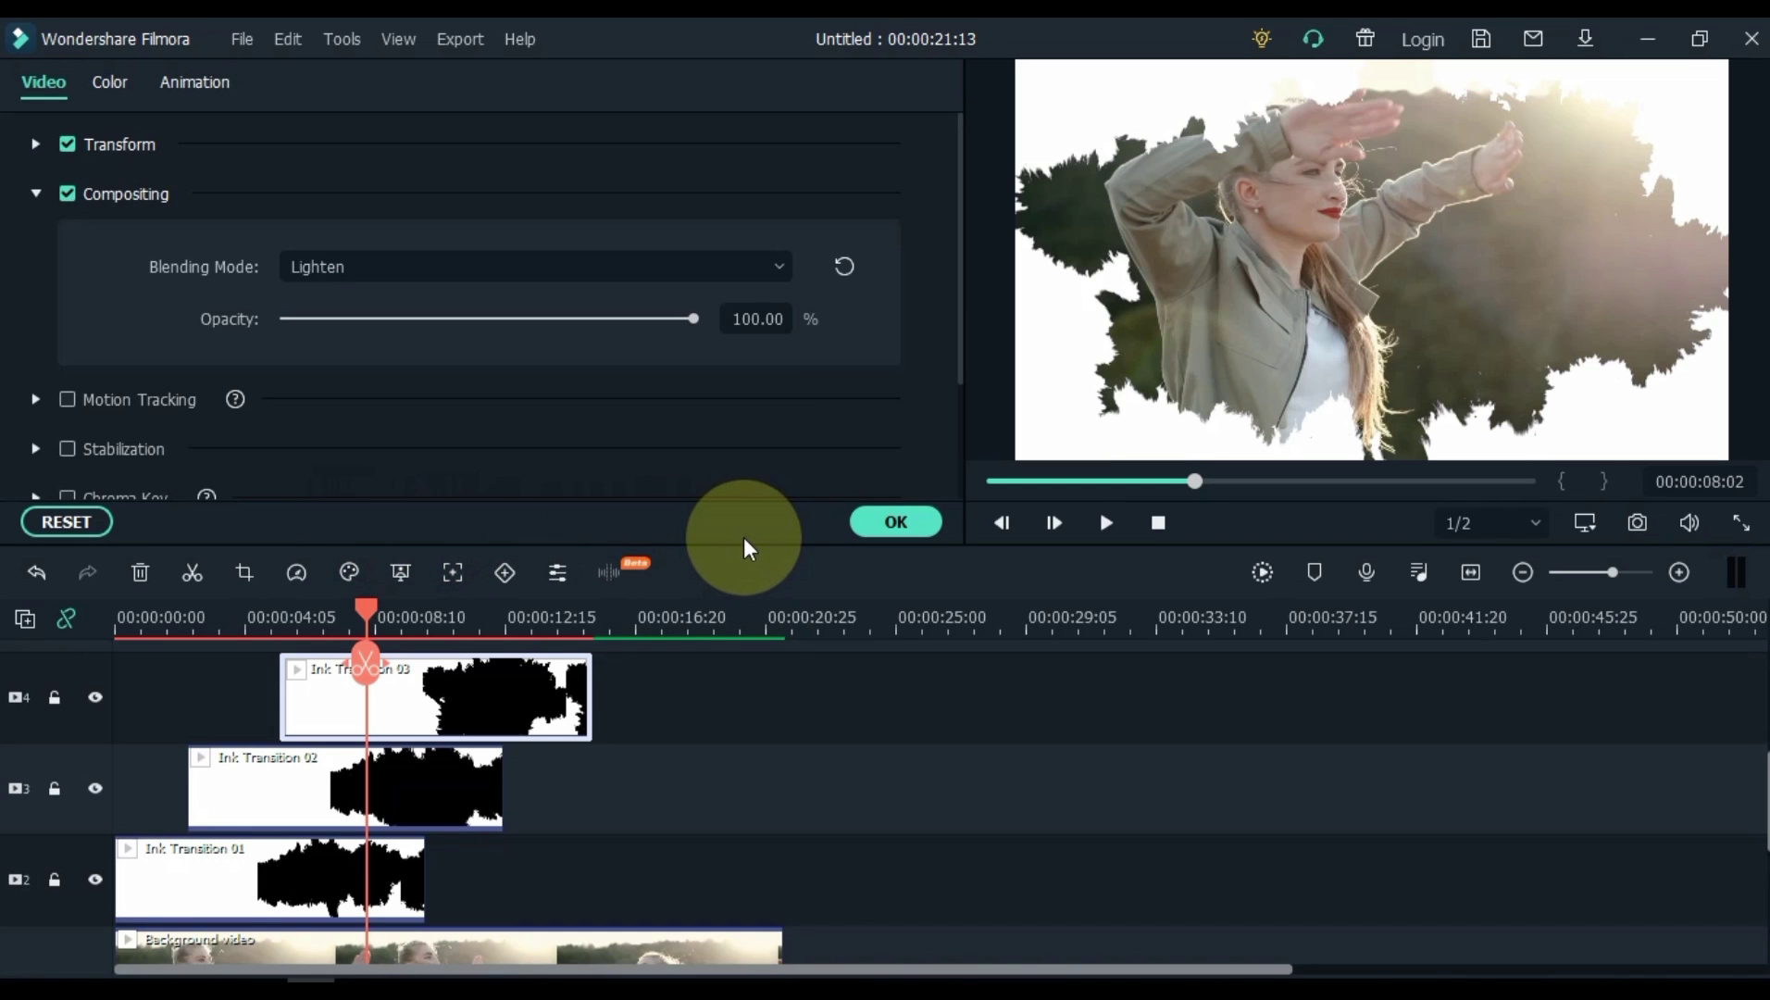
{"action": "left_click_drag", "start_coordinate": [370, 608], "coordinate": [70, 668]}
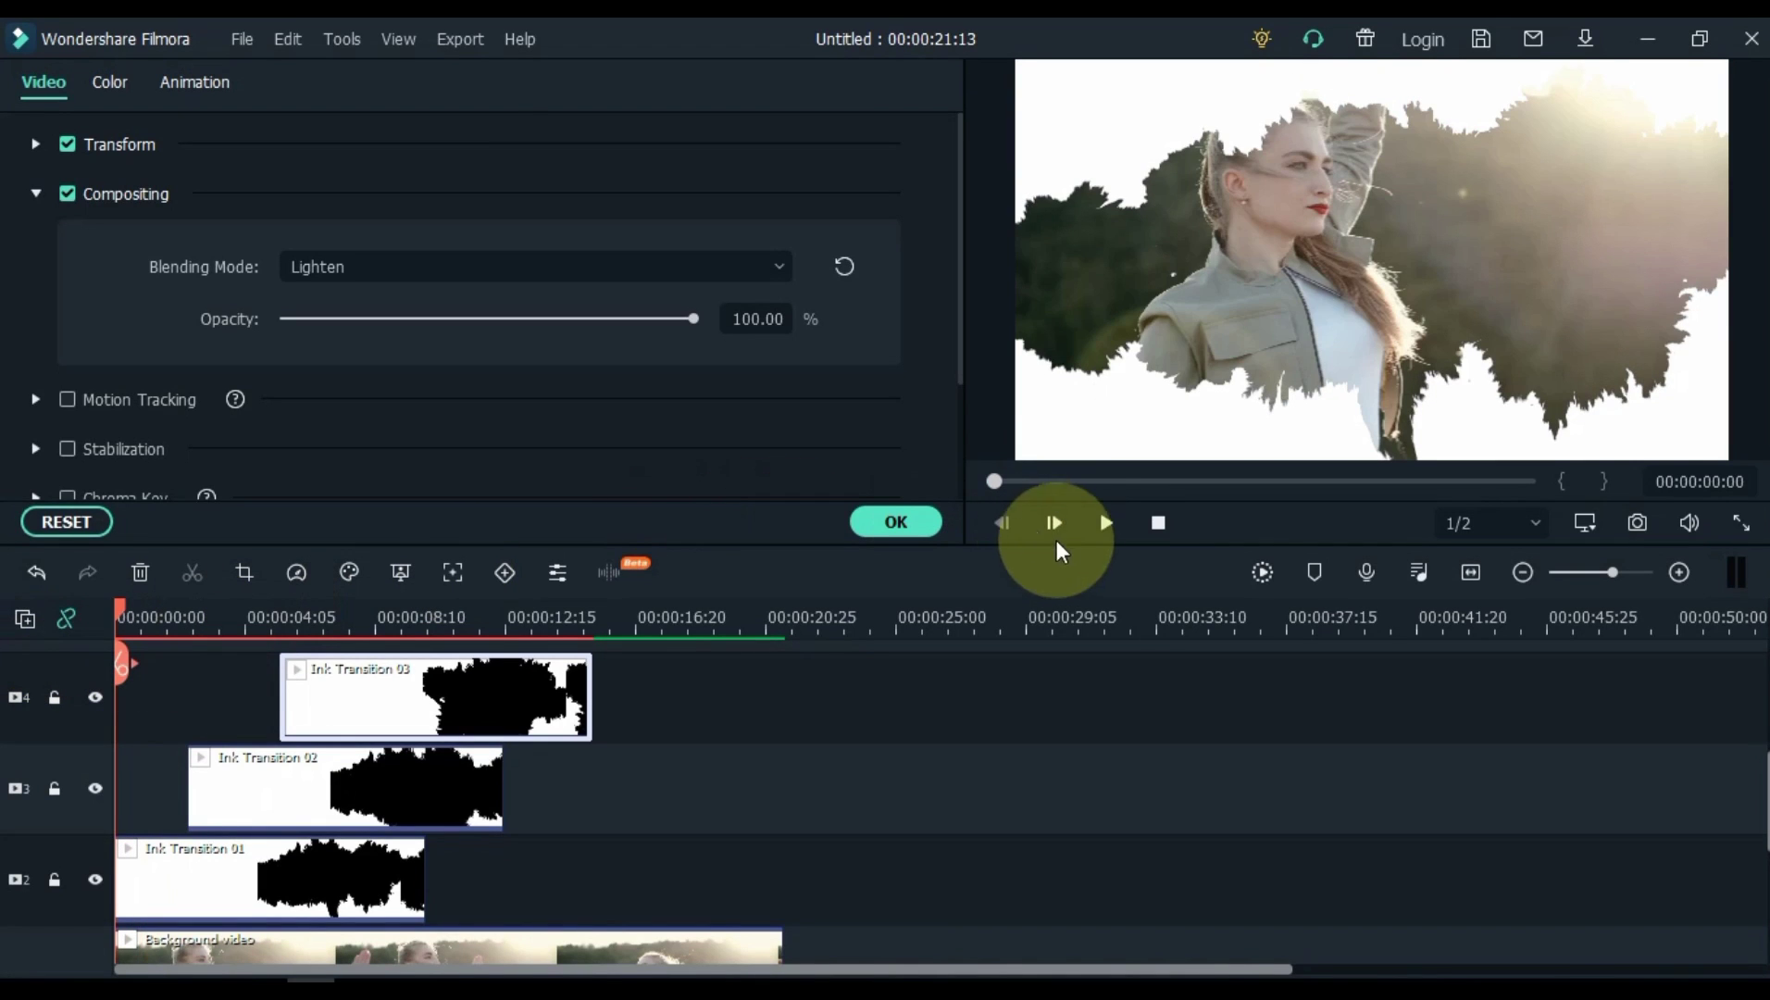
{"action": "left_click", "coordinate": [1105, 524]}
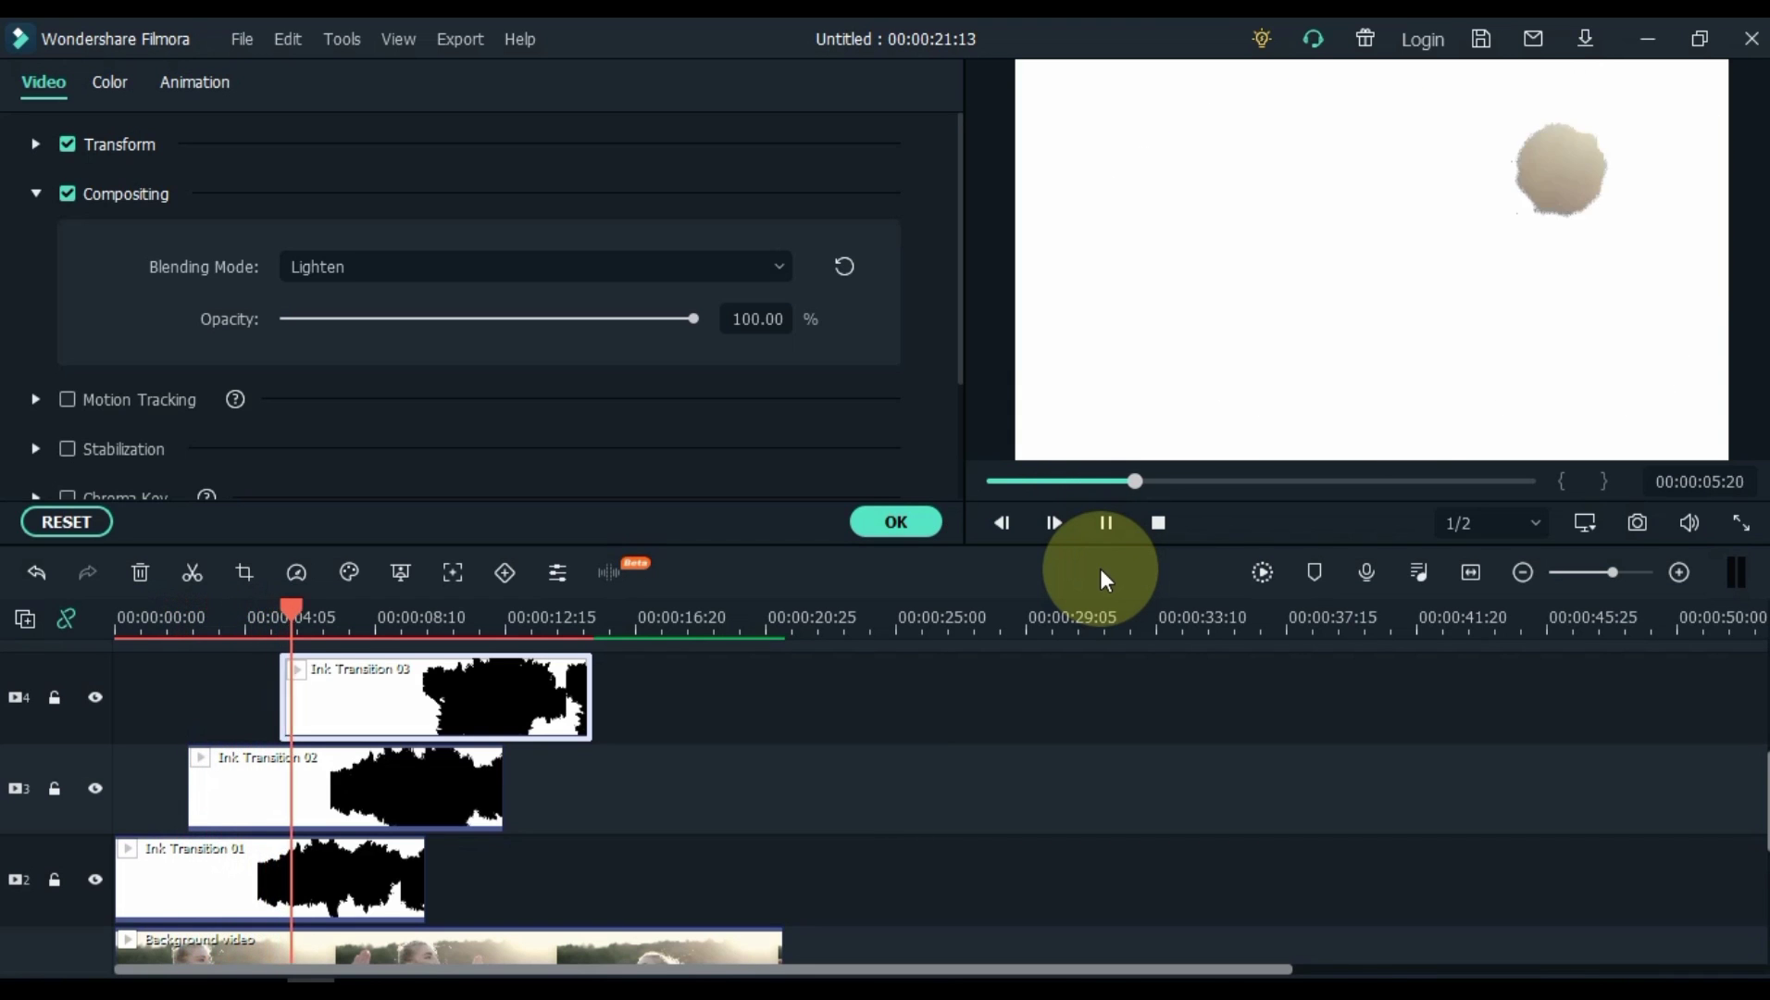
{"action": "key", "text": "space"}
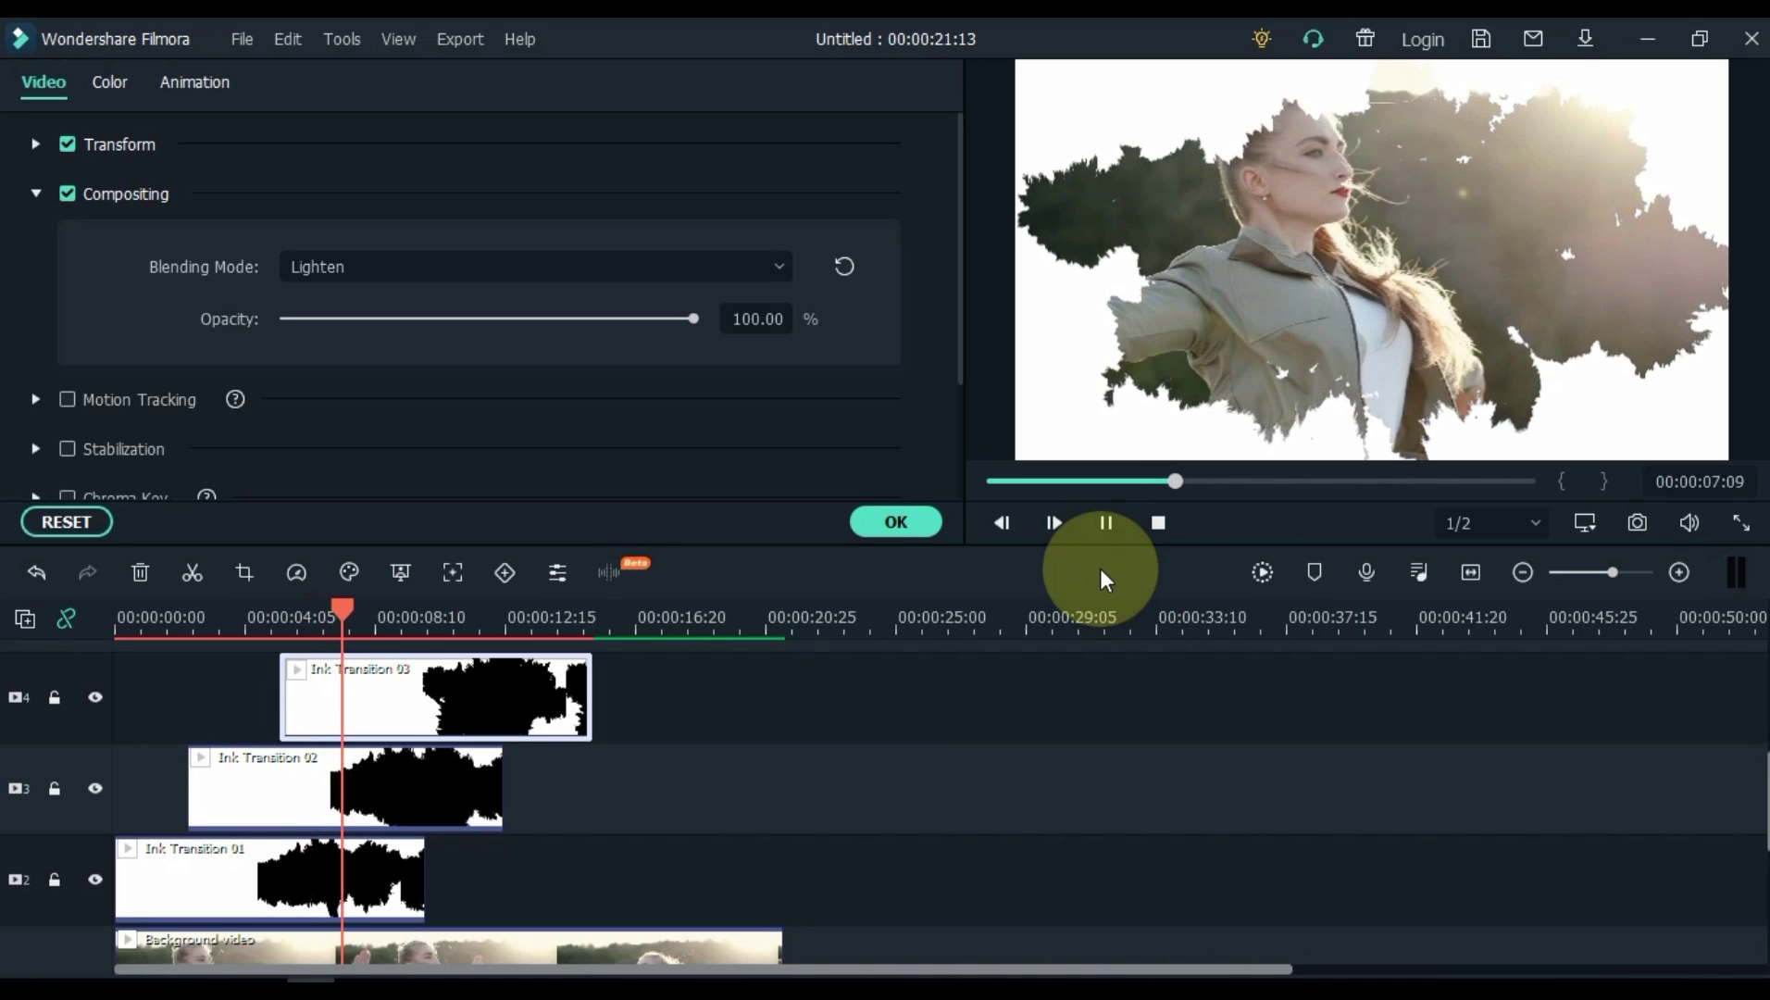
{"action": "left_click_drag", "start_coordinate": [342, 604], "coordinate": [177, 612]}
Step: Keyframe Ink Transition 02's opacity from 0 at its start to 100 a little later
{"action": "scroll", "coordinate": [619, 617], "scroll_direction": "up", "scroll_amount": 3}
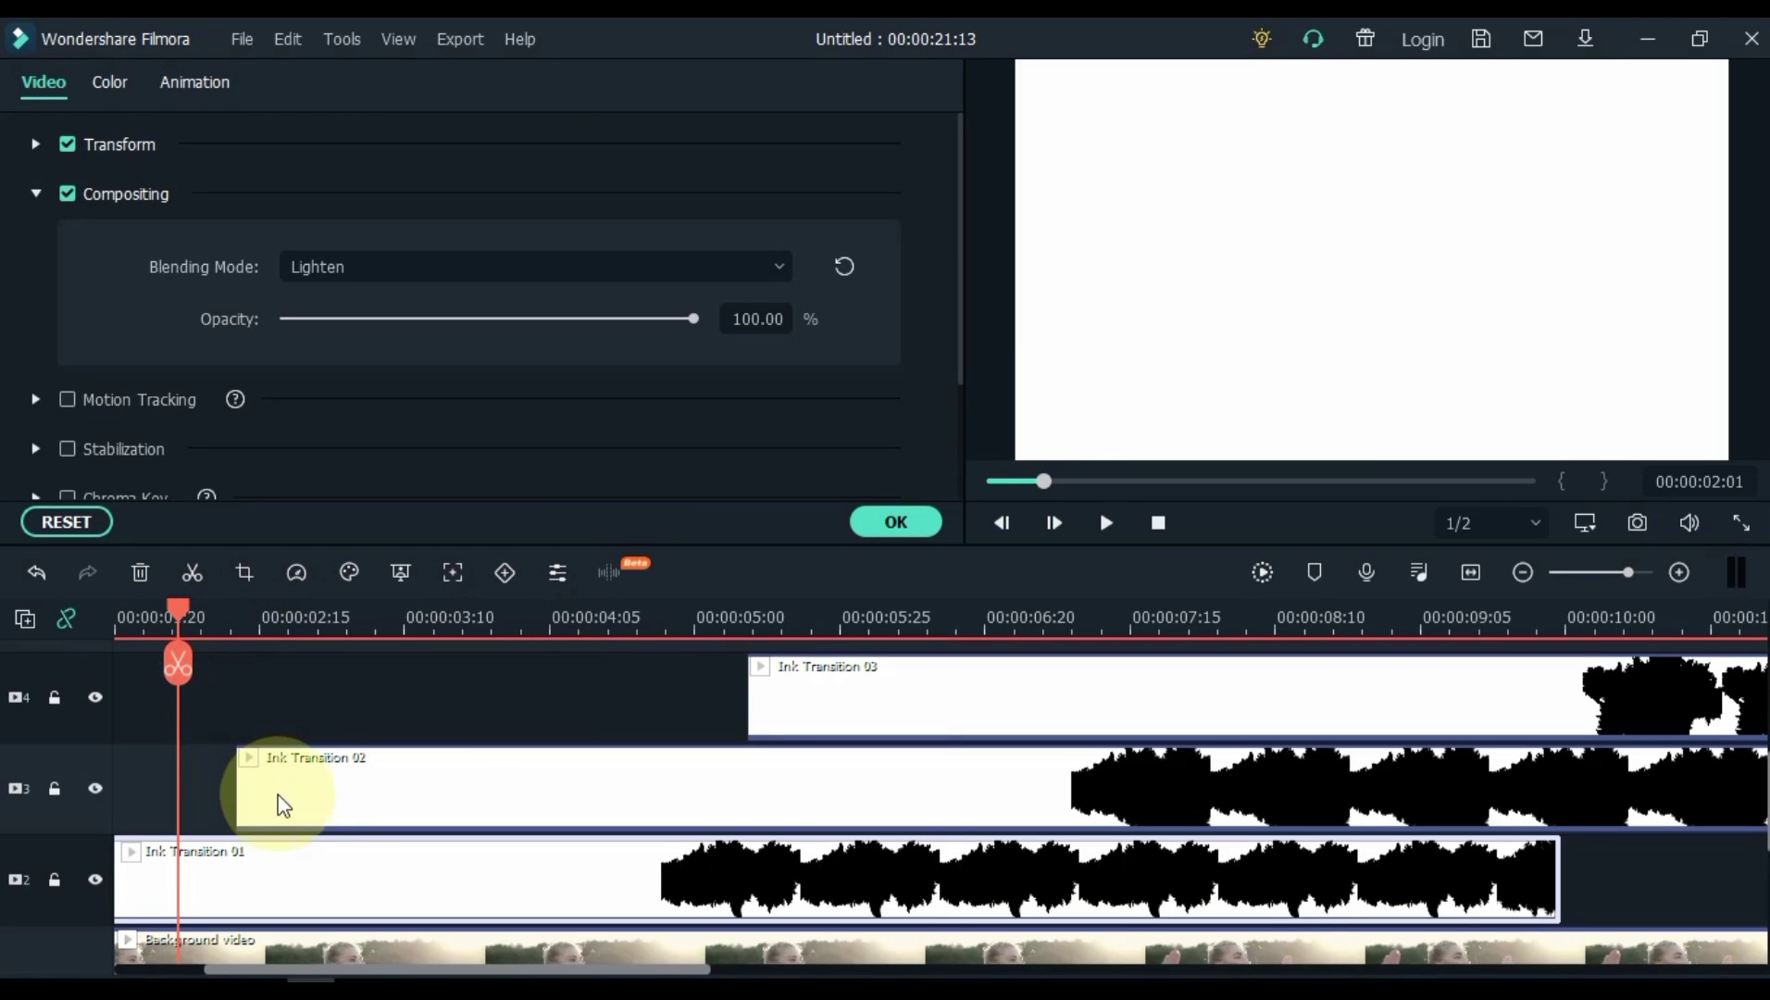
{"action": "left_click", "coordinate": [296, 802]}
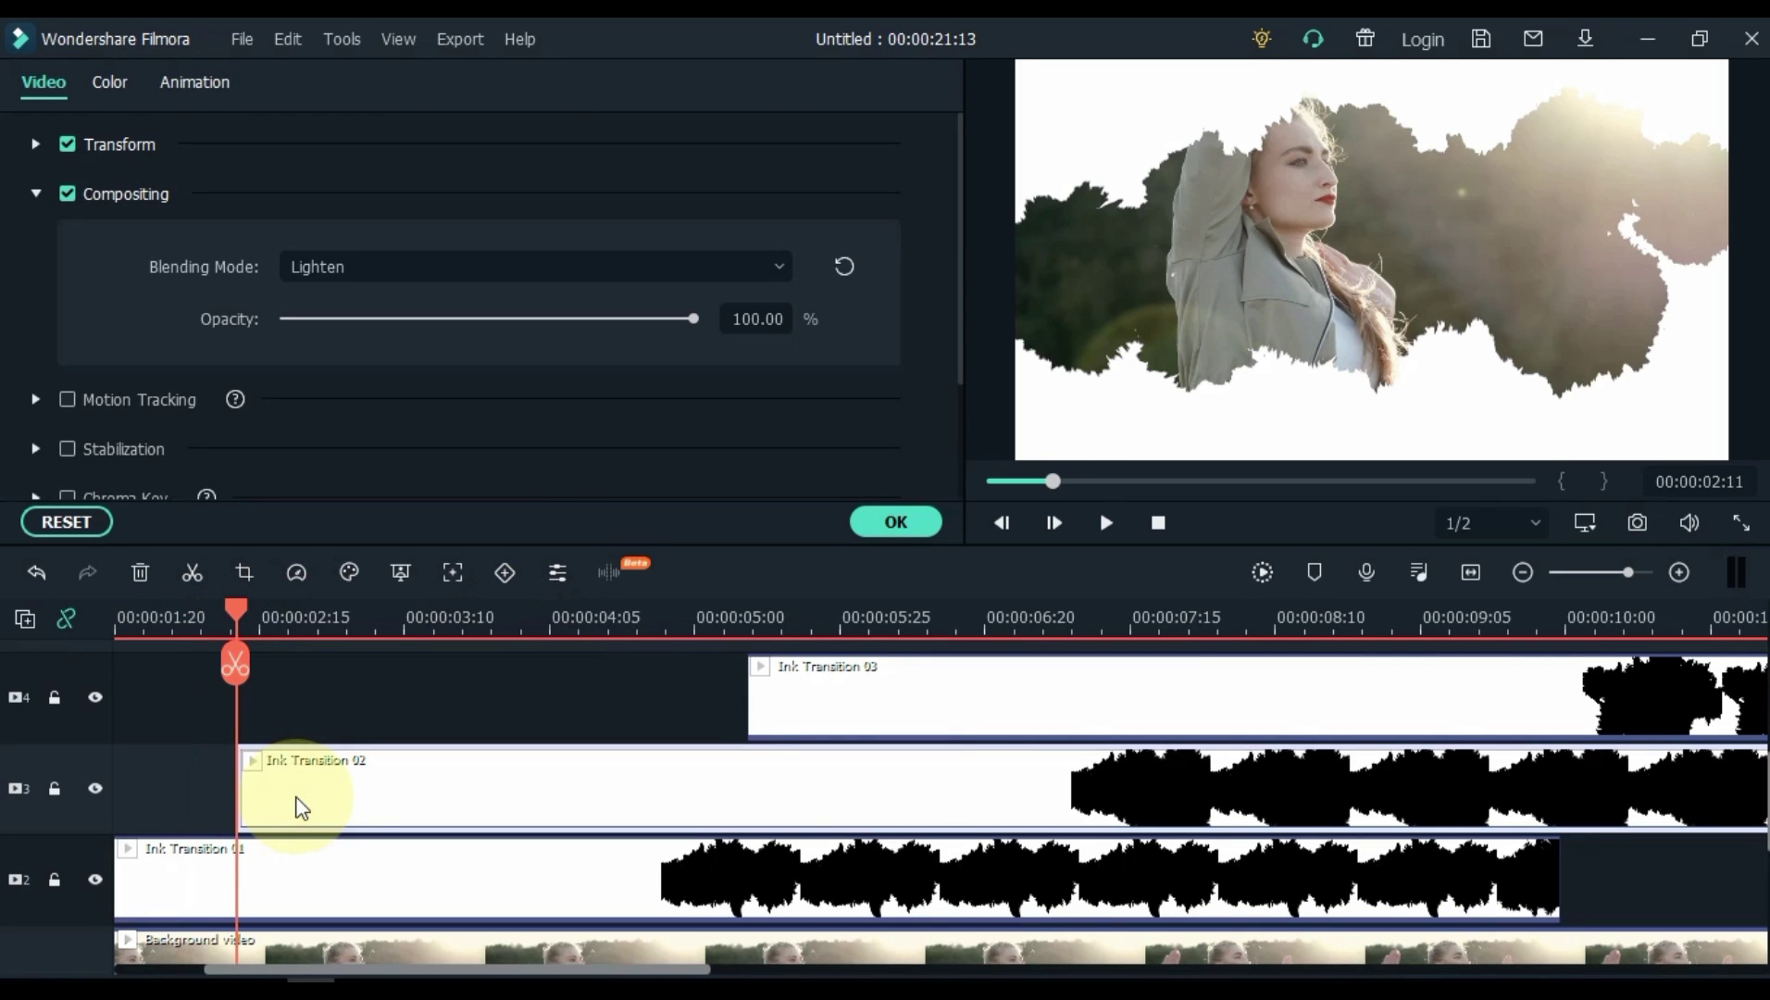
{"action": "left_click", "coordinate": [209, 82]}
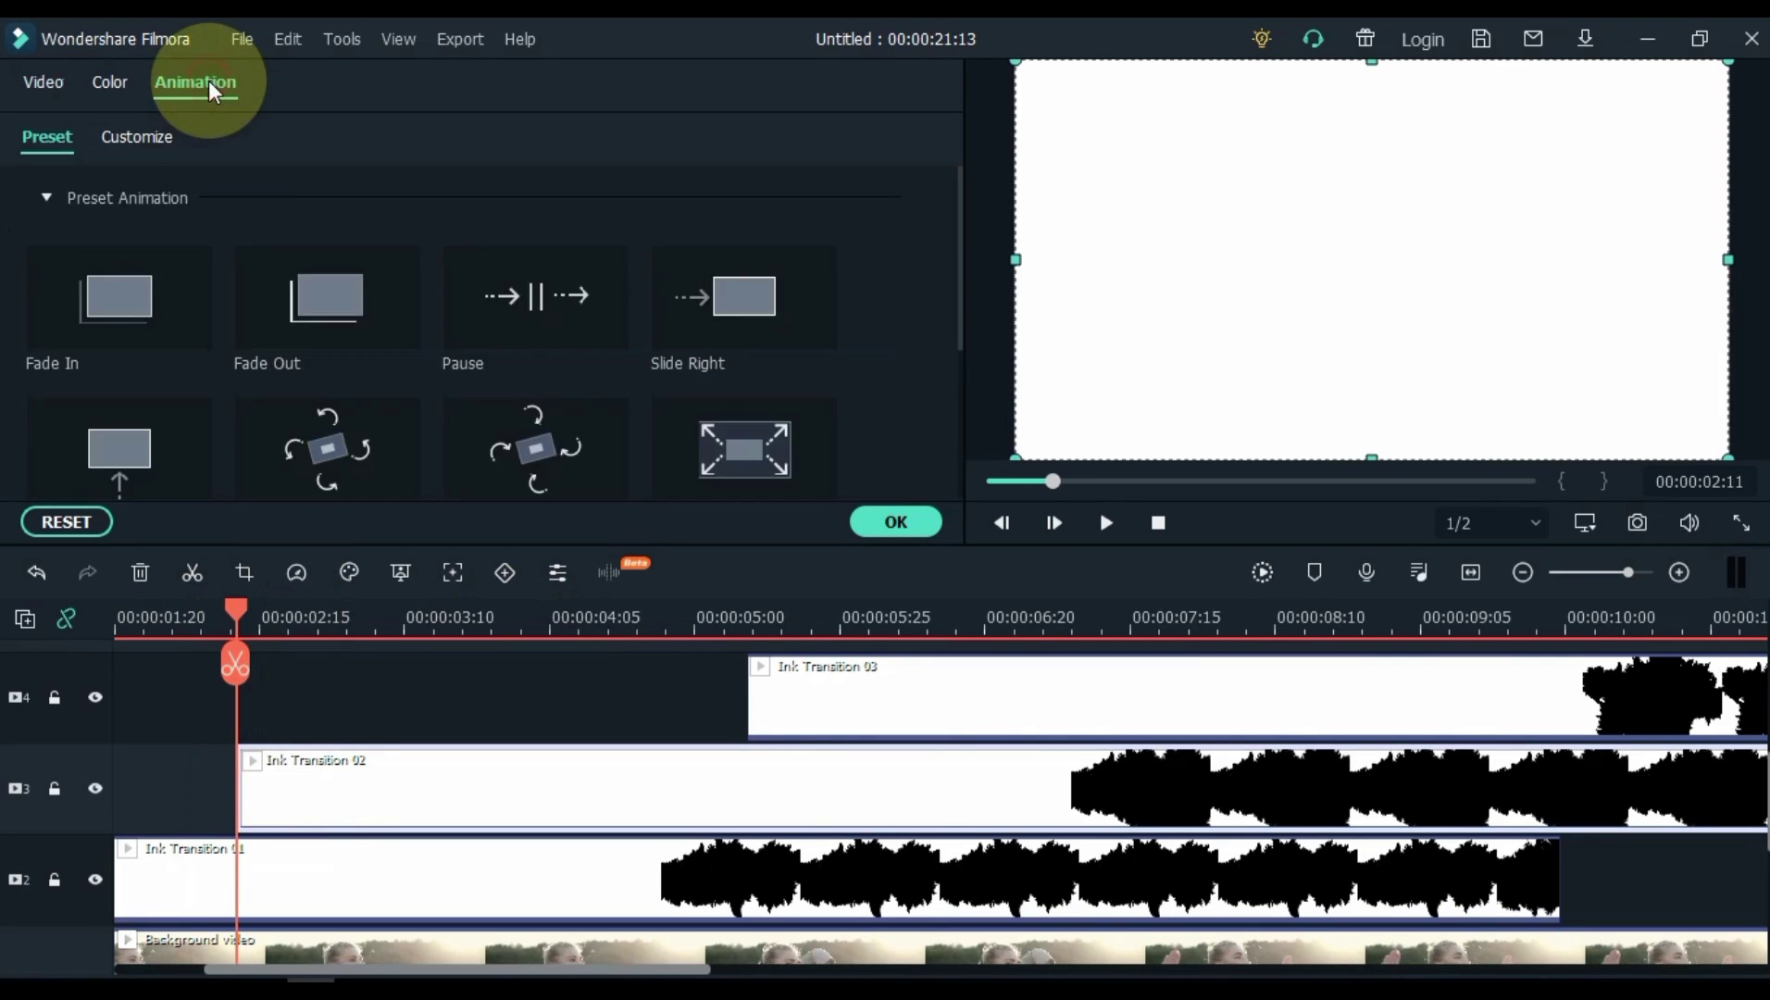
{"action": "left_click", "coordinate": [151, 136]}
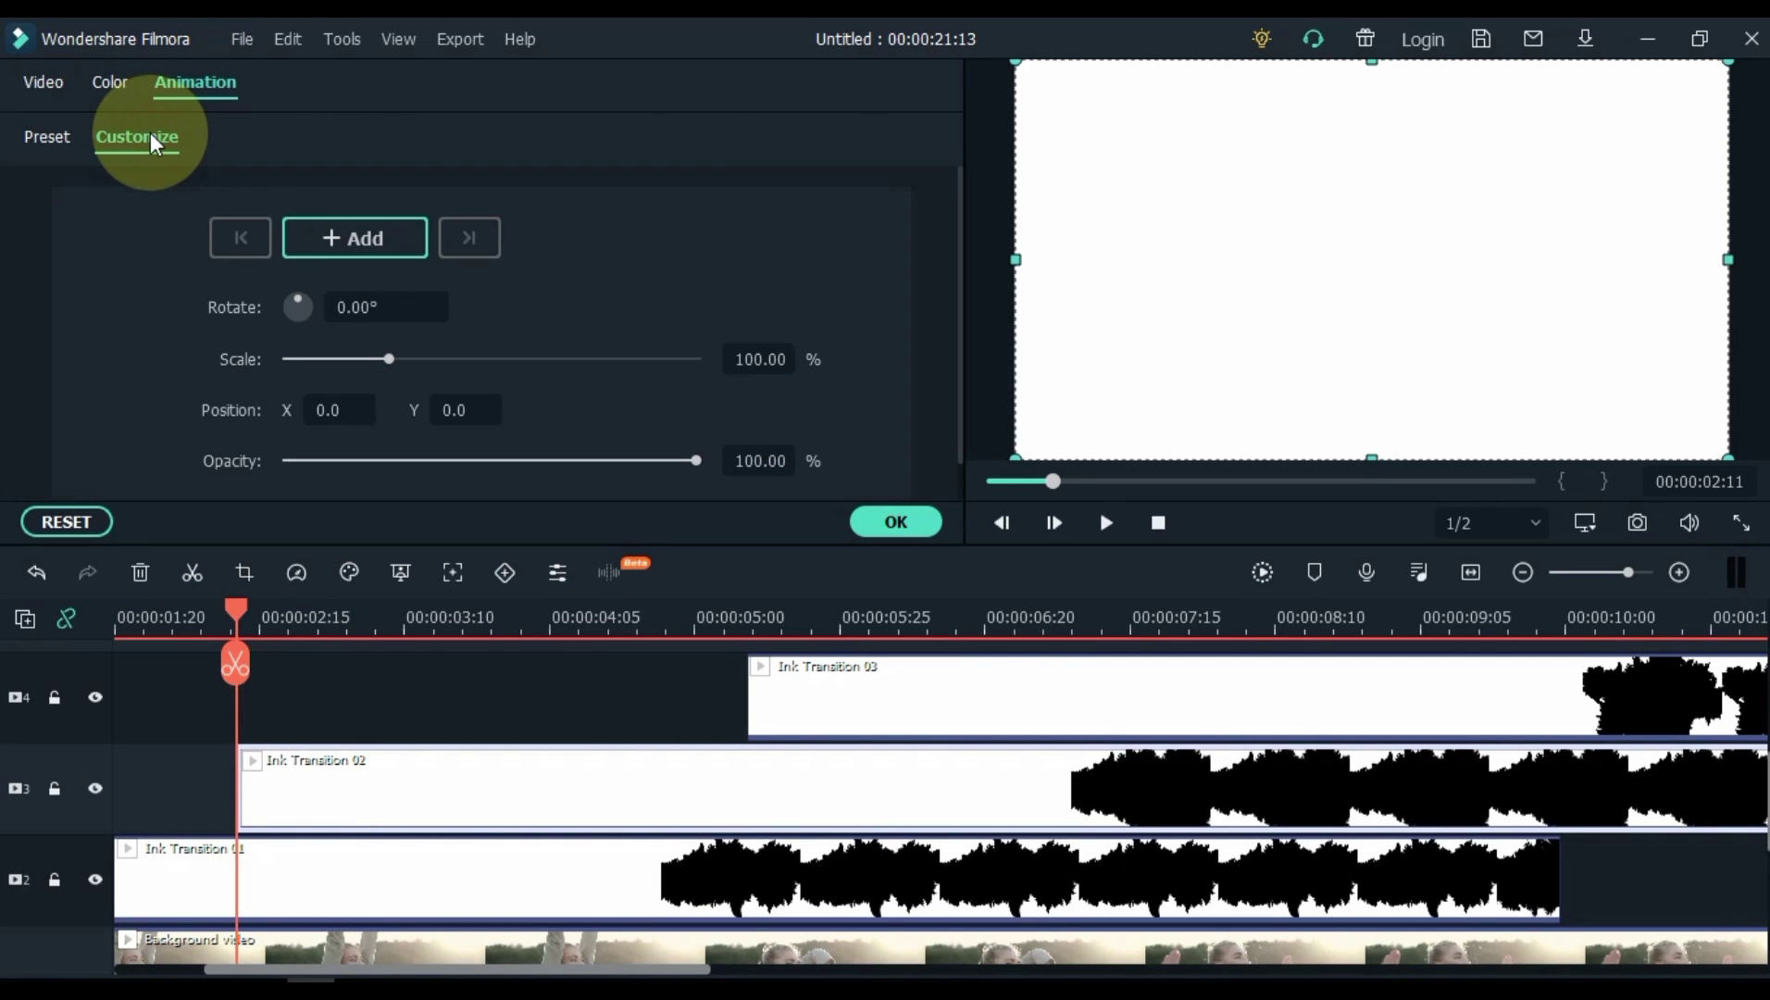
{"action": "left_click", "coordinate": [381, 239]}
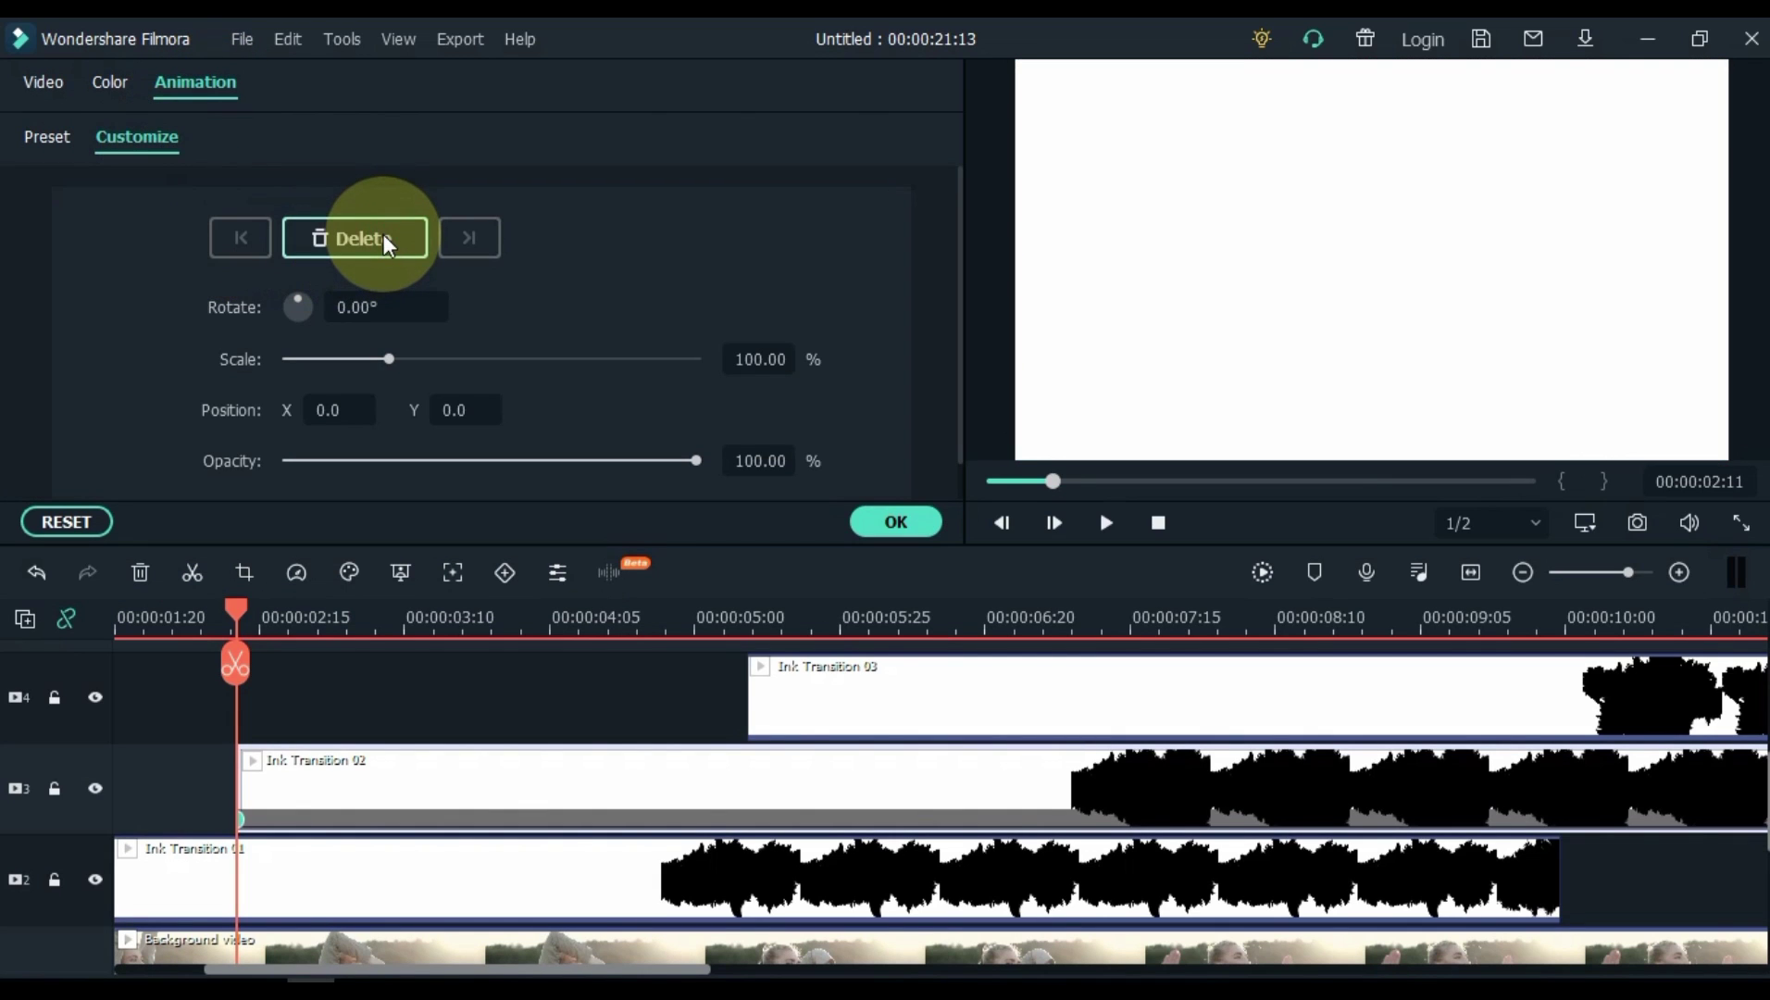
{"action": "left_click_drag", "start_coordinate": [236, 602], "coordinate": [365, 706]}
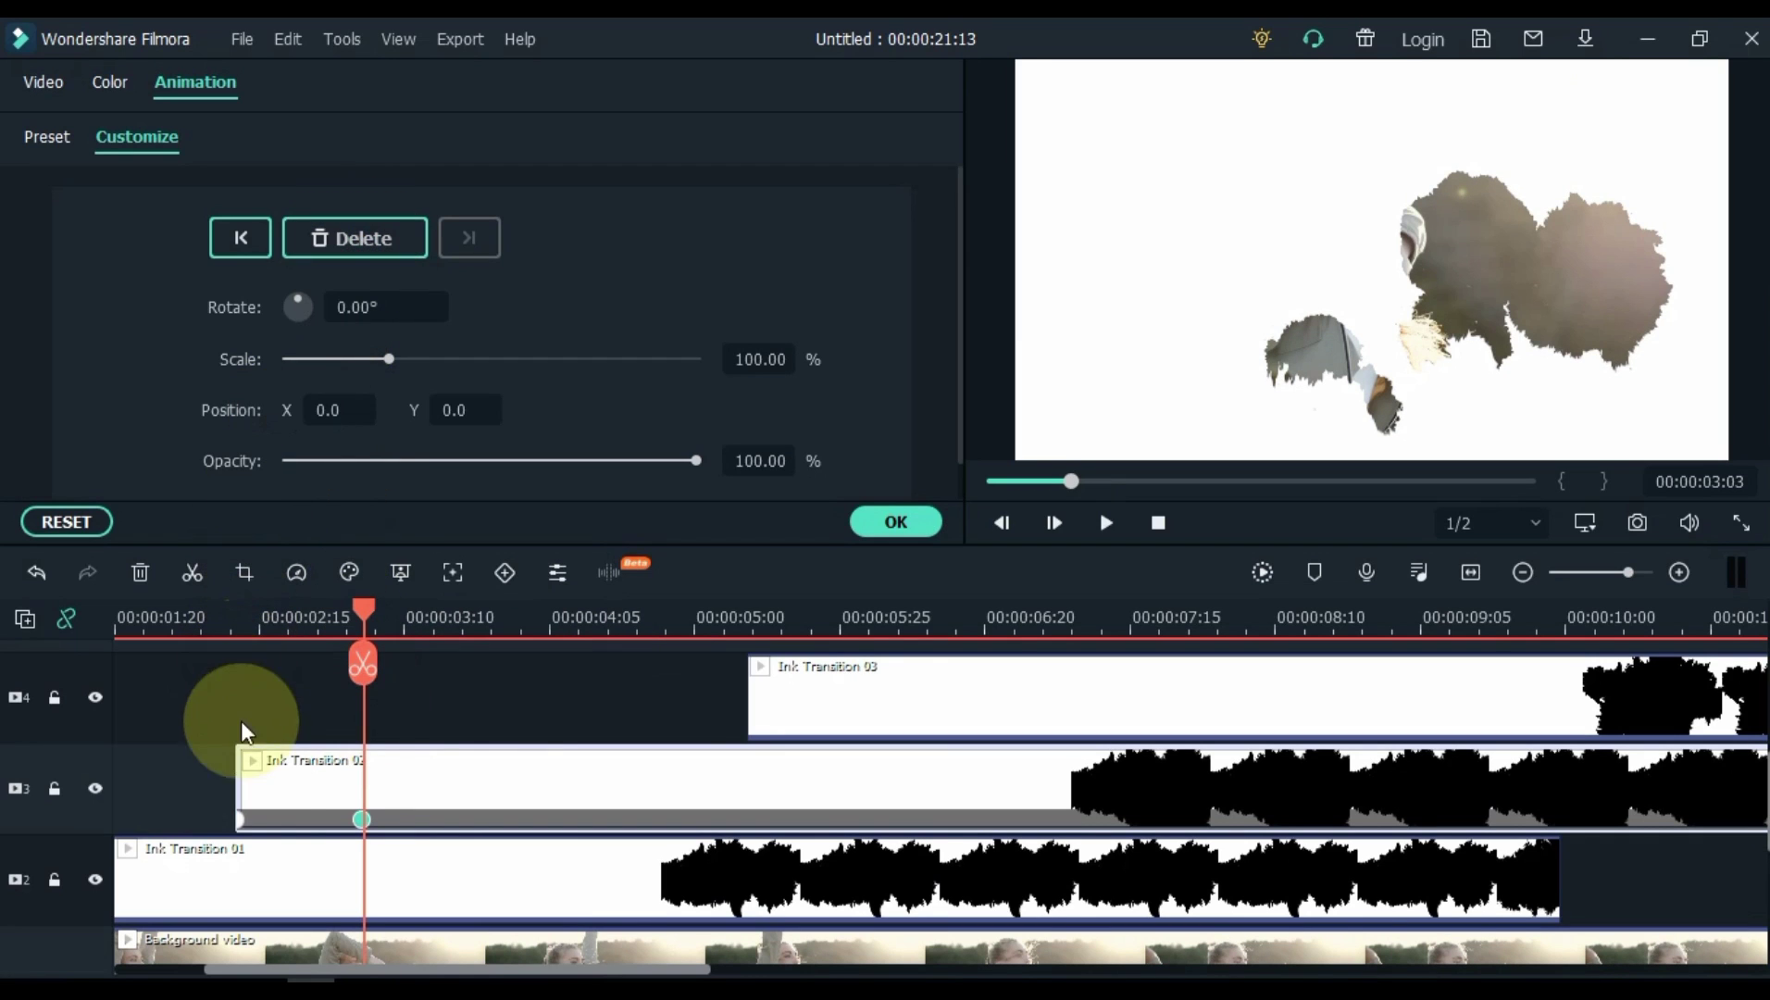
{"action": "left_click", "coordinate": [239, 820]}
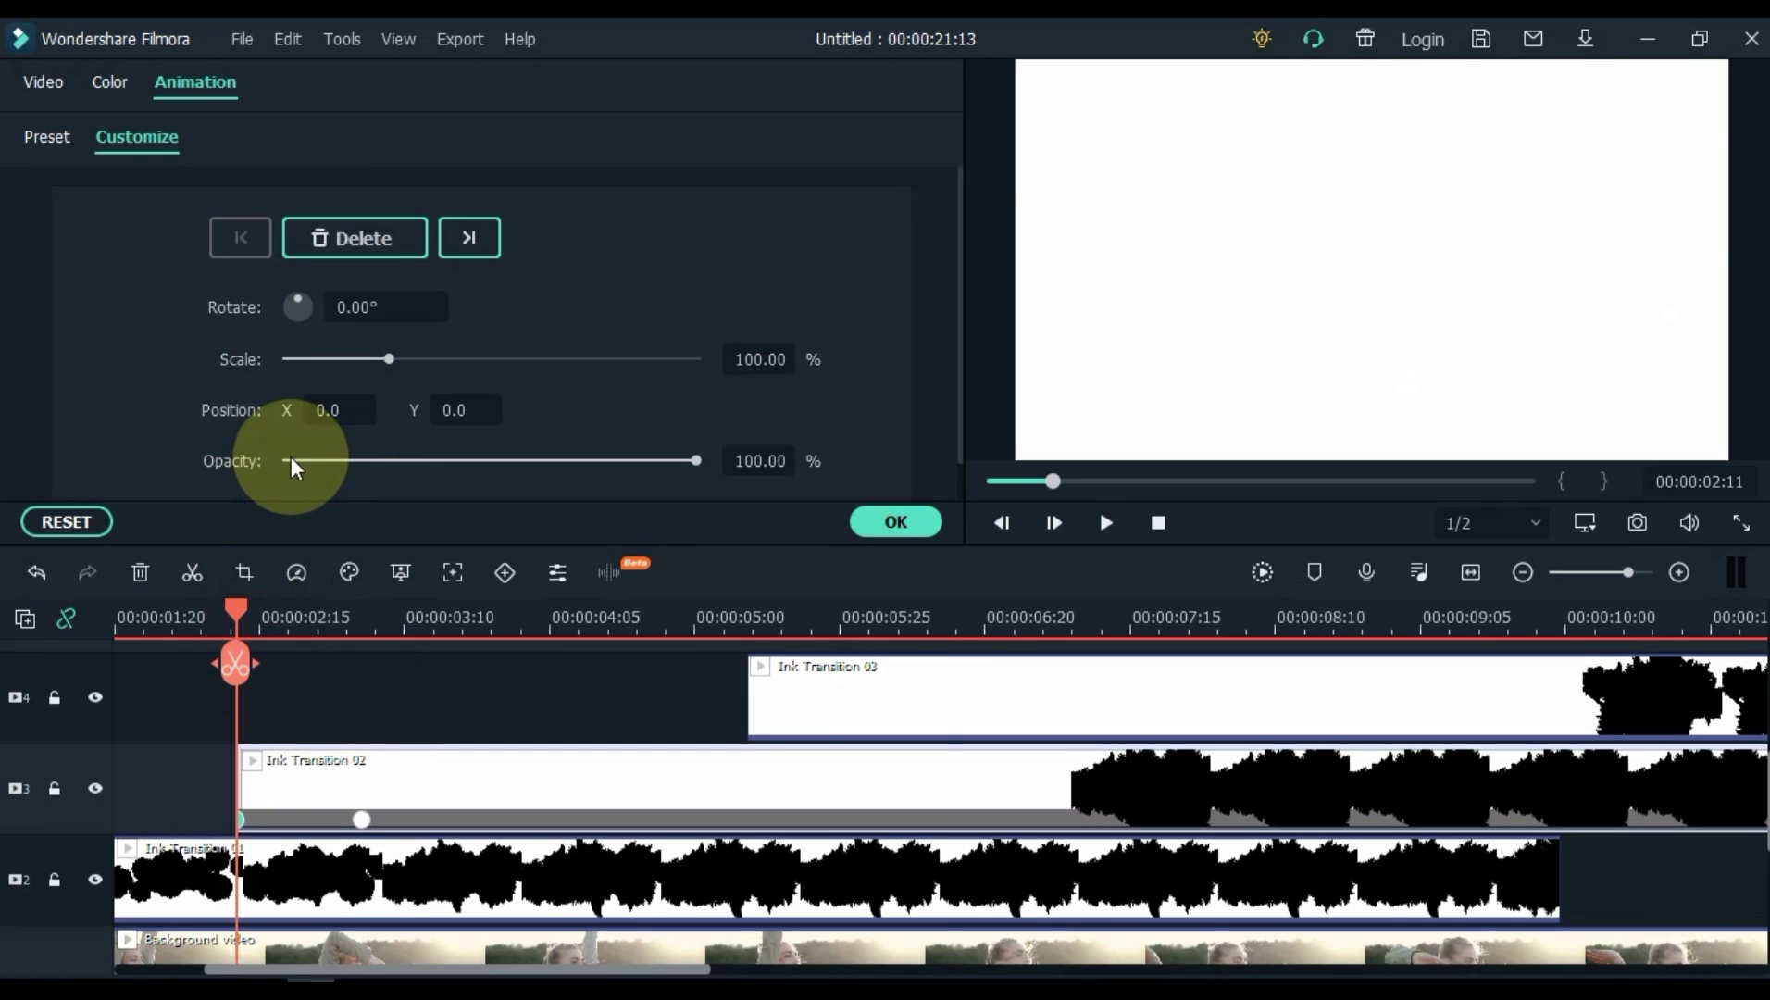
{"action": "left_click_drag", "start_coordinate": [288, 460], "coordinate": [266, 460]}
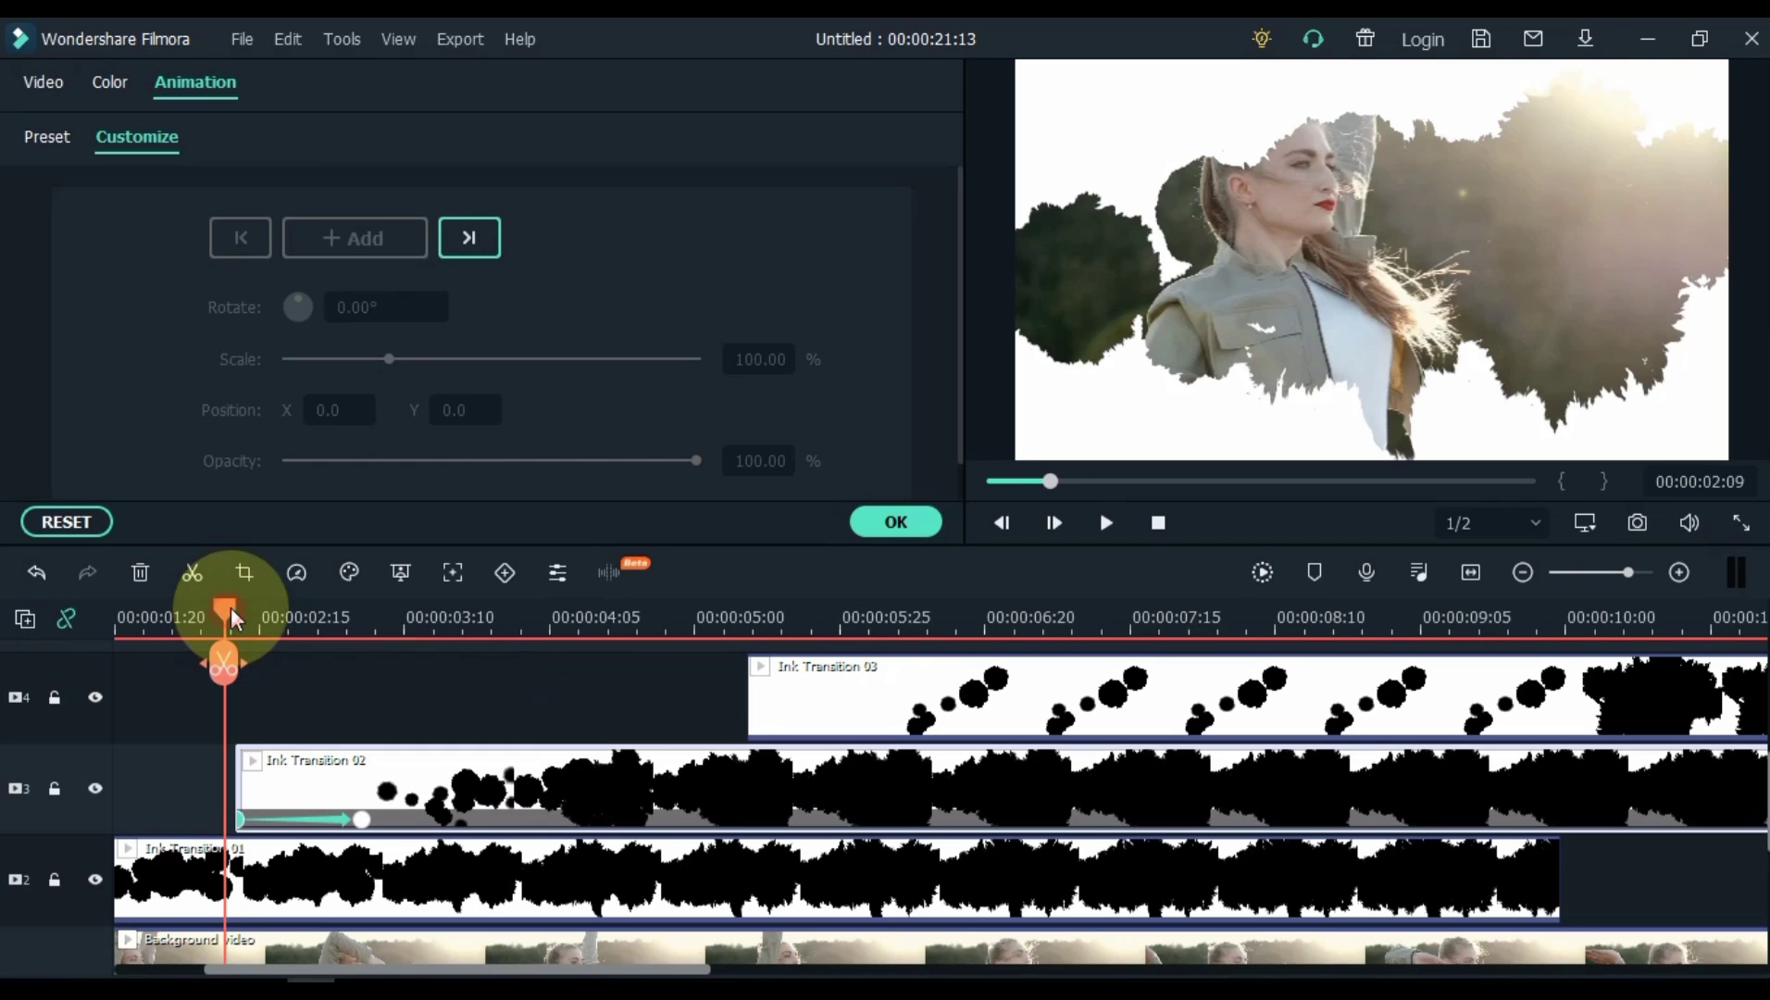
{"action": "left_click_drag", "start_coordinate": [241, 607], "coordinate": [395, 629]}
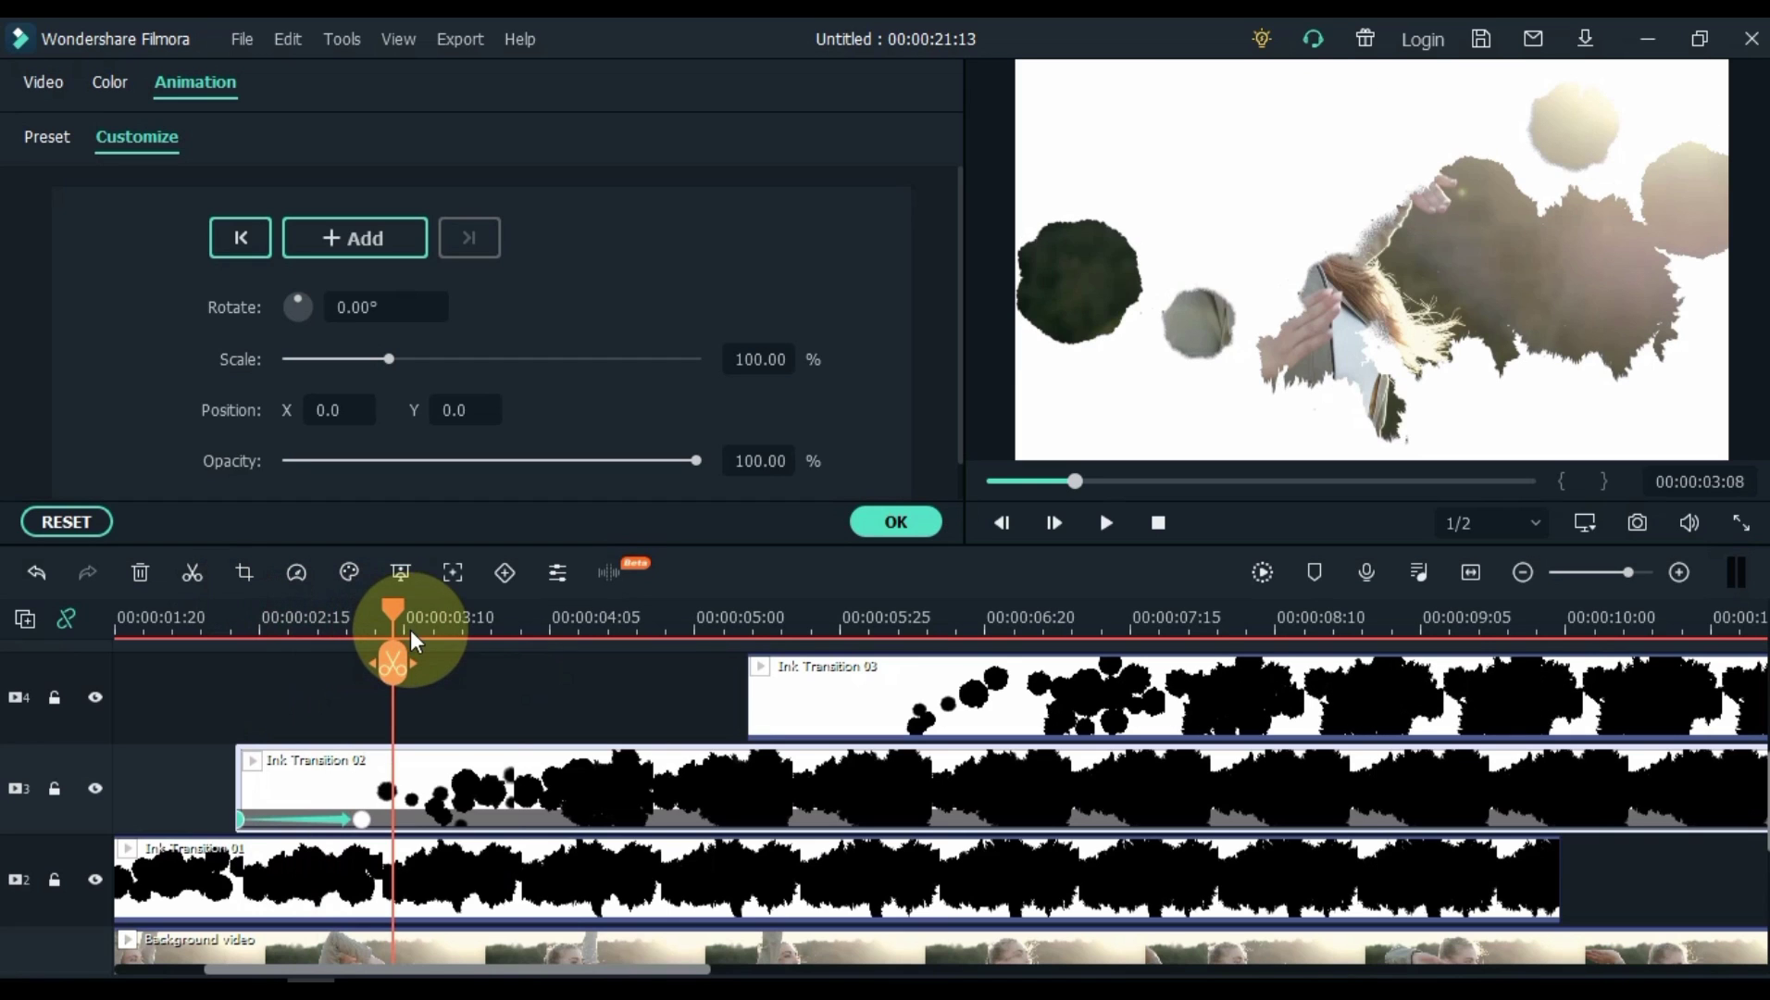
Step: Keyframe Ink Transition 03's opacity from 0 at its start to 100 around 00:00:05:28
{"action": "left_click", "coordinate": [793, 706]}
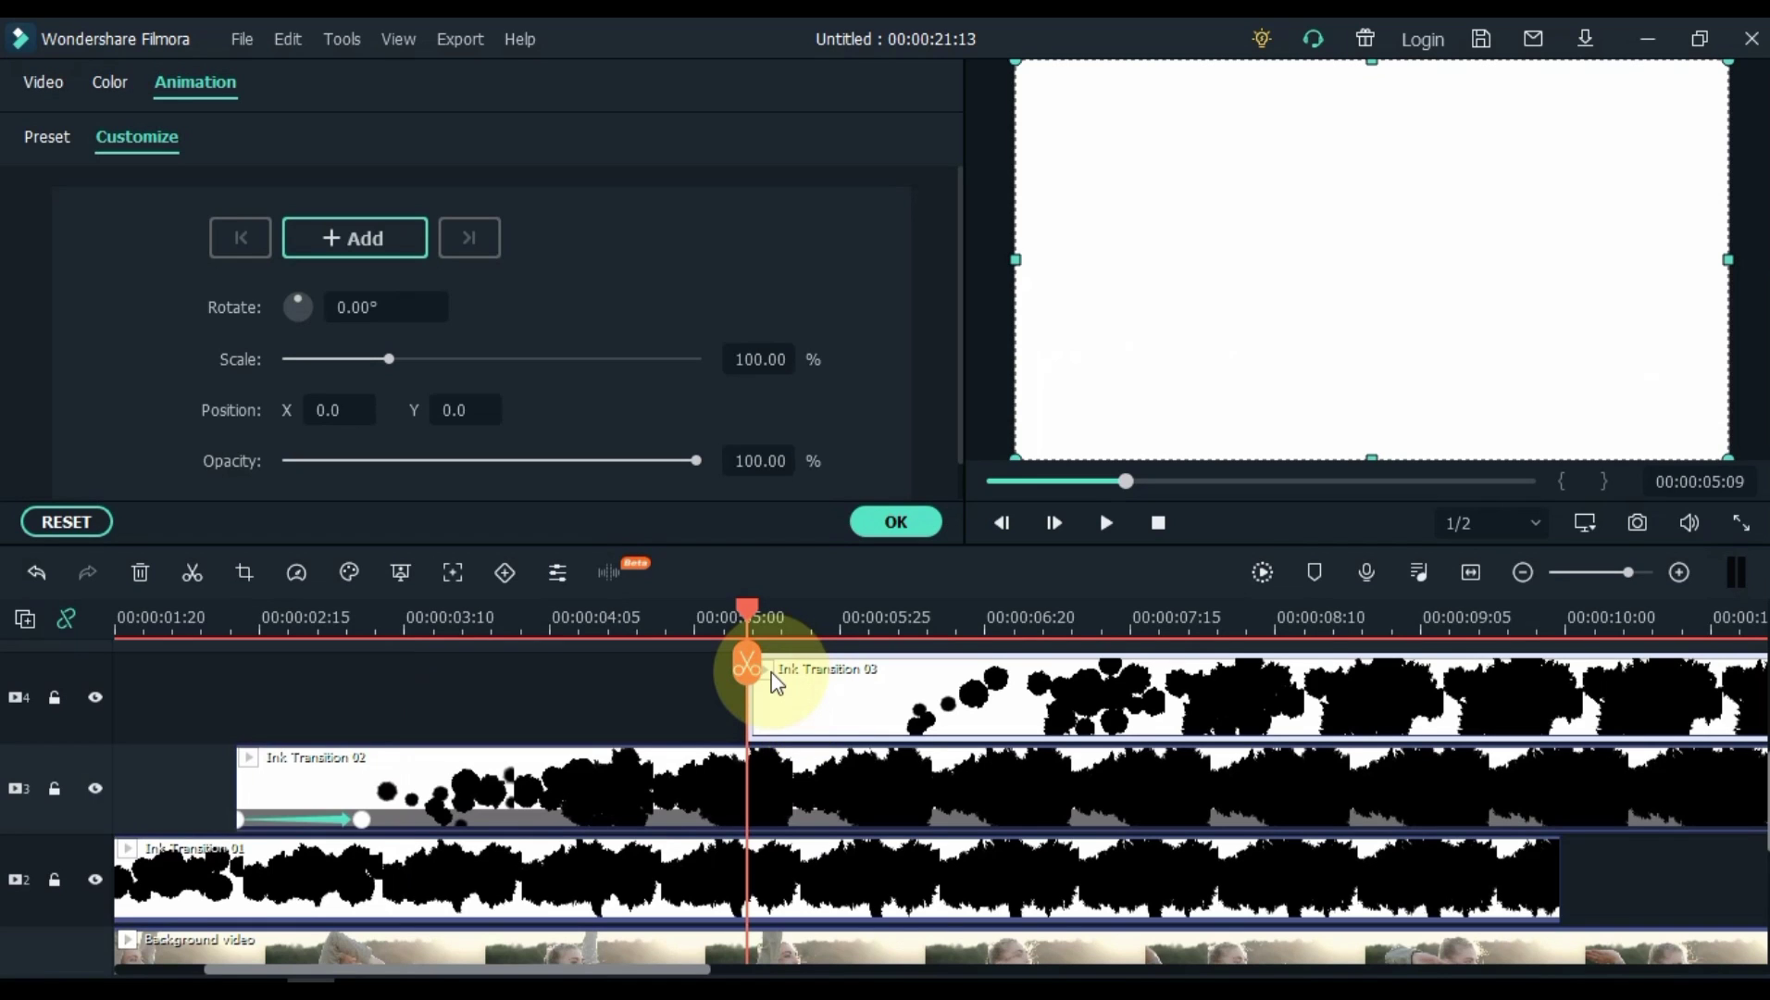
{"action": "left_click", "coordinate": [364, 237]}
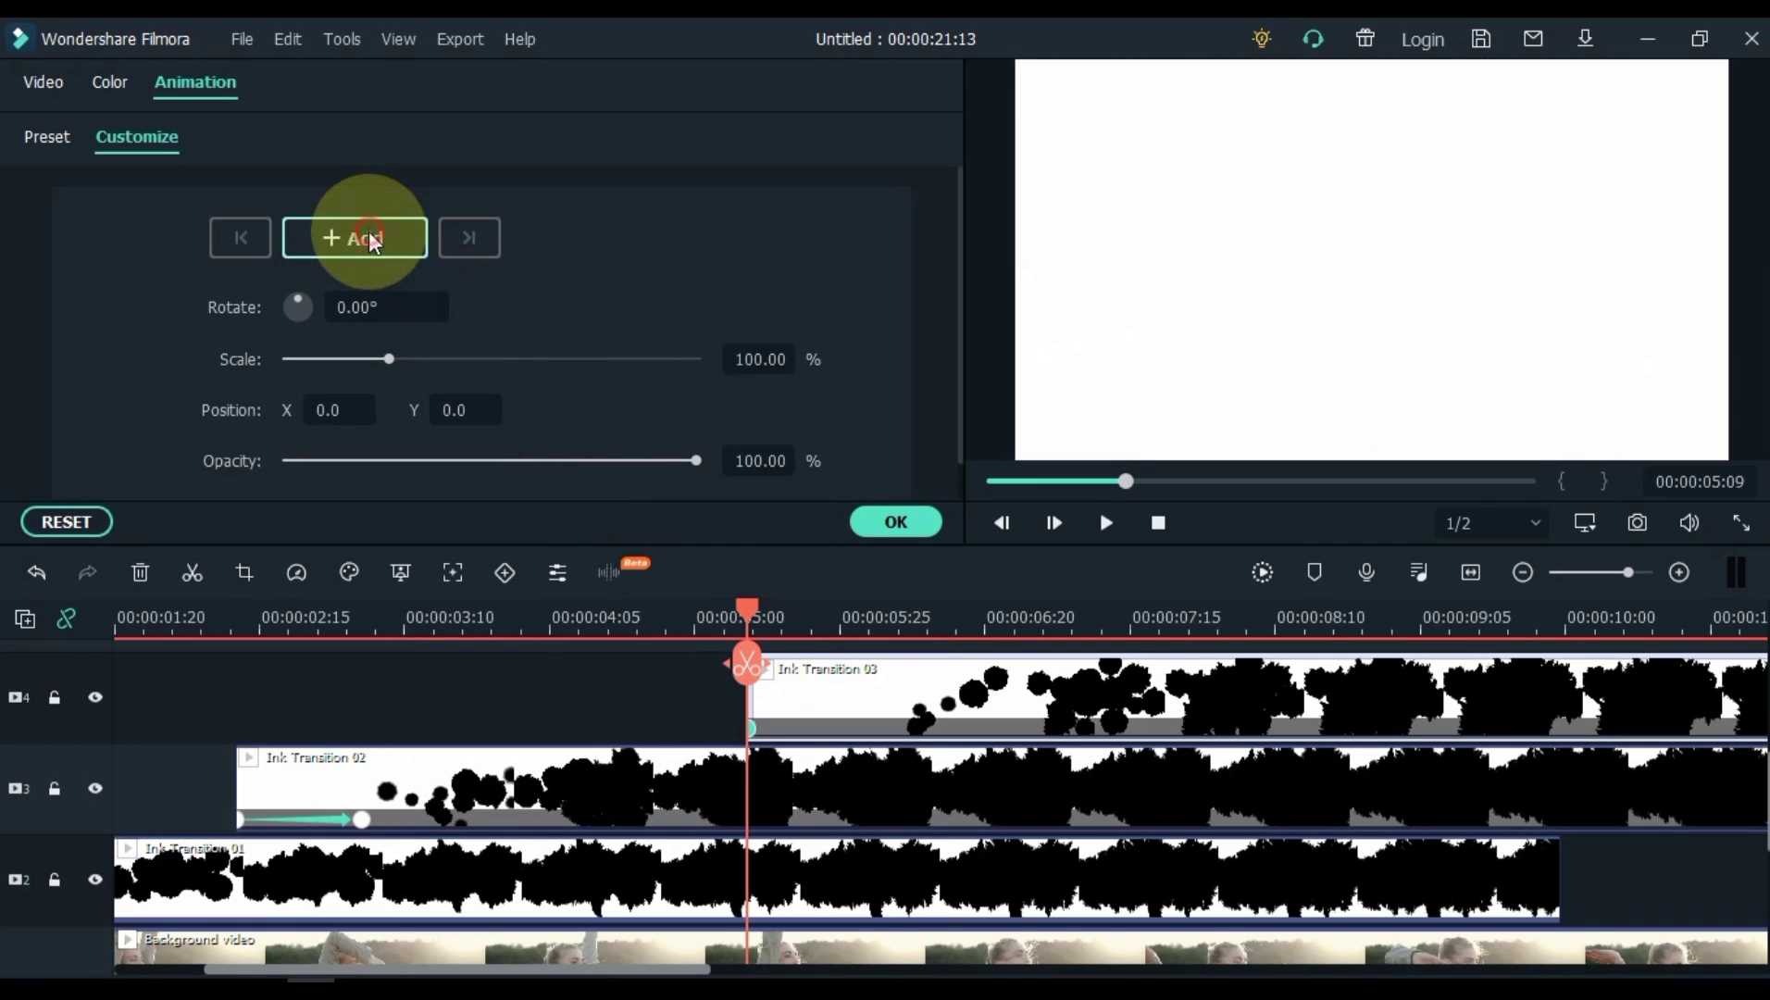
{"action": "left_click_drag", "start_coordinate": [747, 611], "coordinate": [910, 633]}
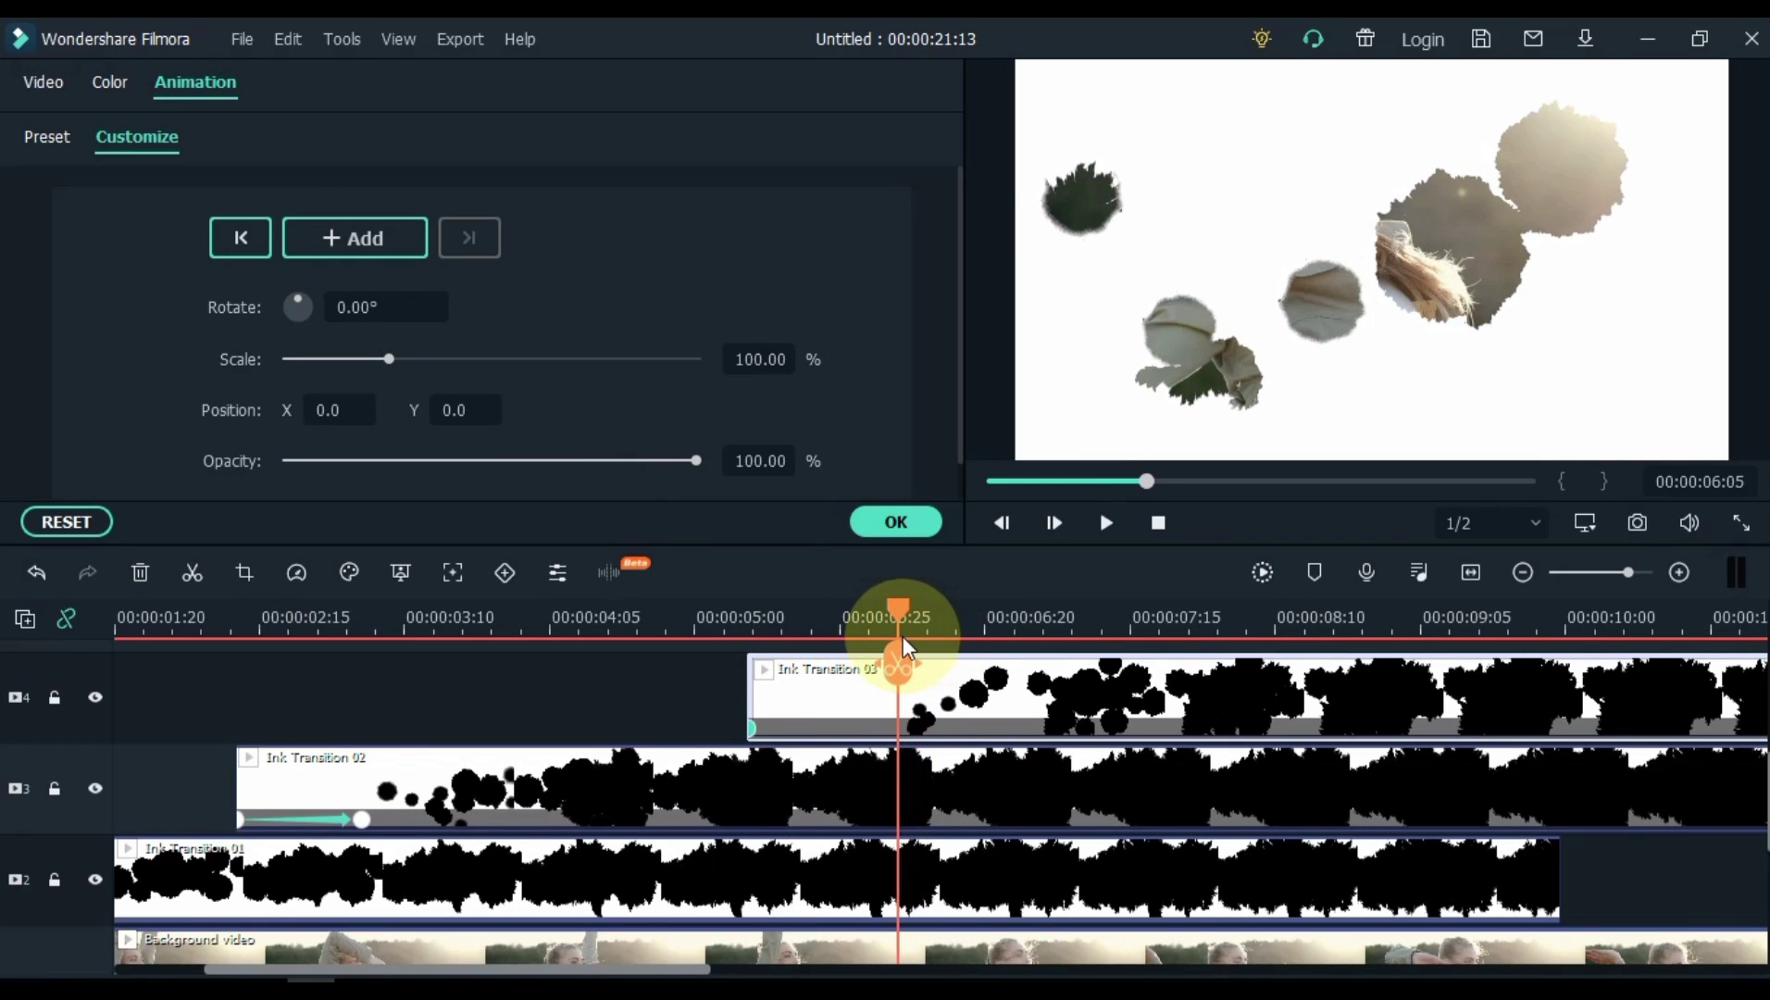
{"action": "left_click_drag", "start_coordinate": [902, 636], "coordinate": [874, 622]}
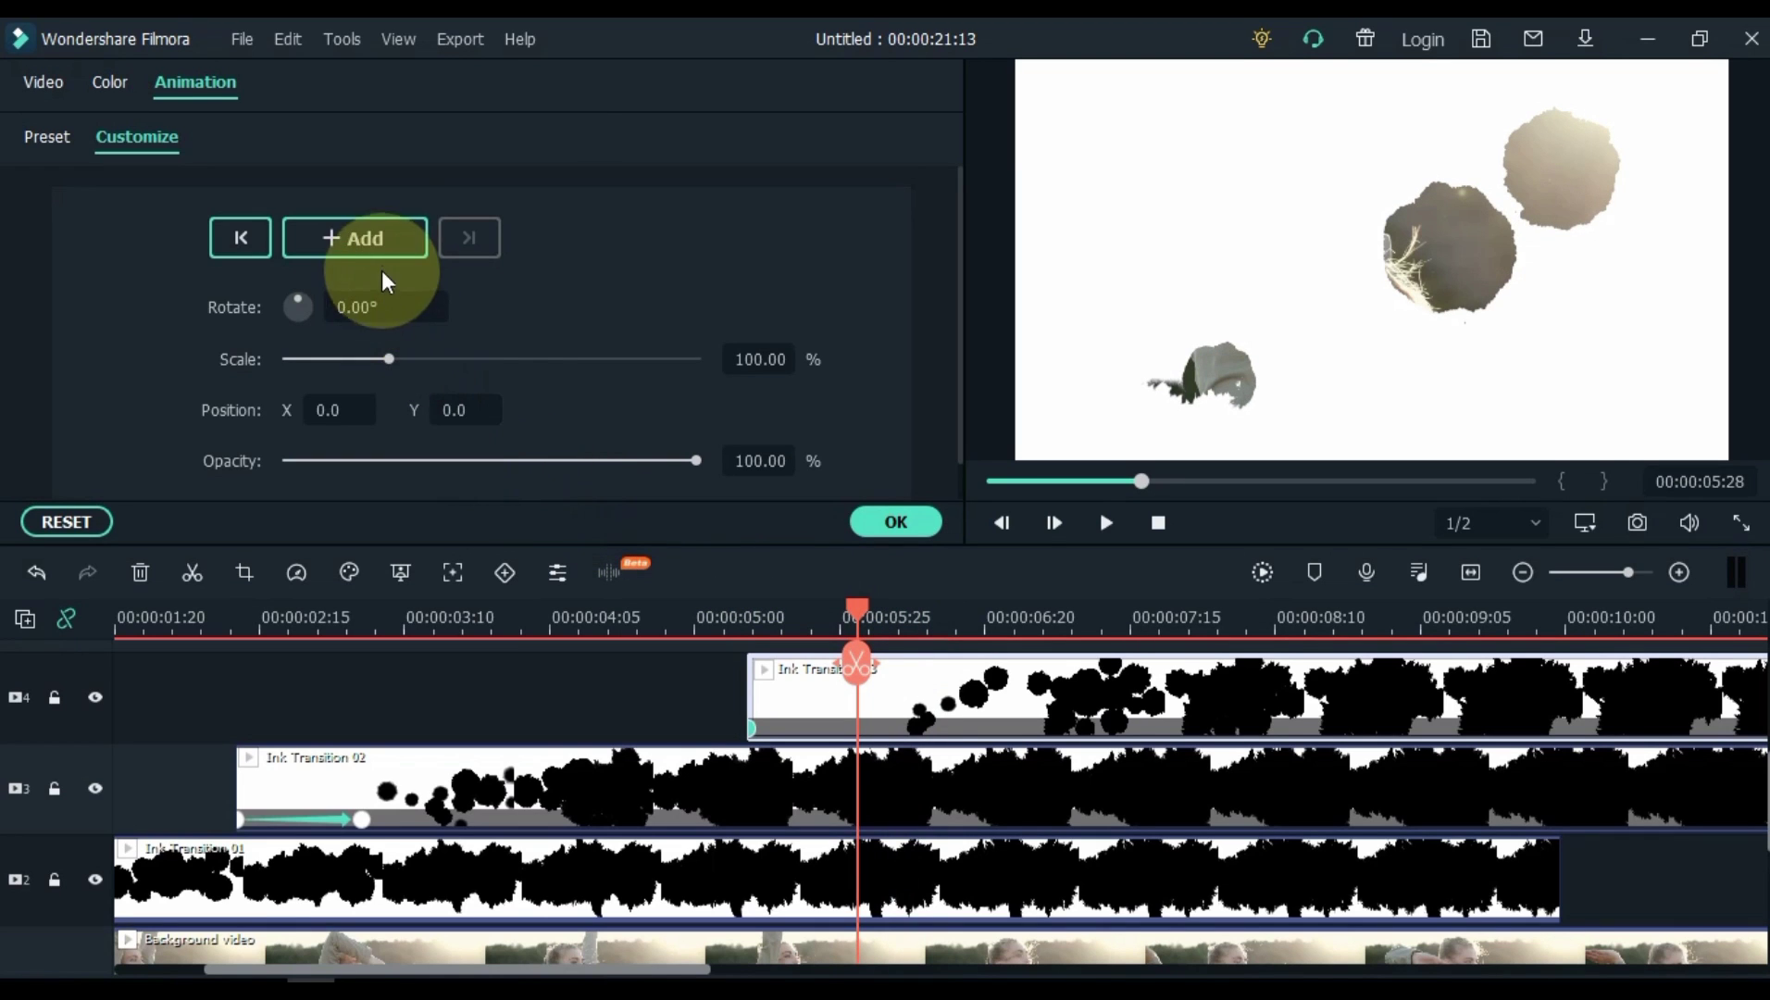
{"action": "left_click", "coordinate": [383, 240]}
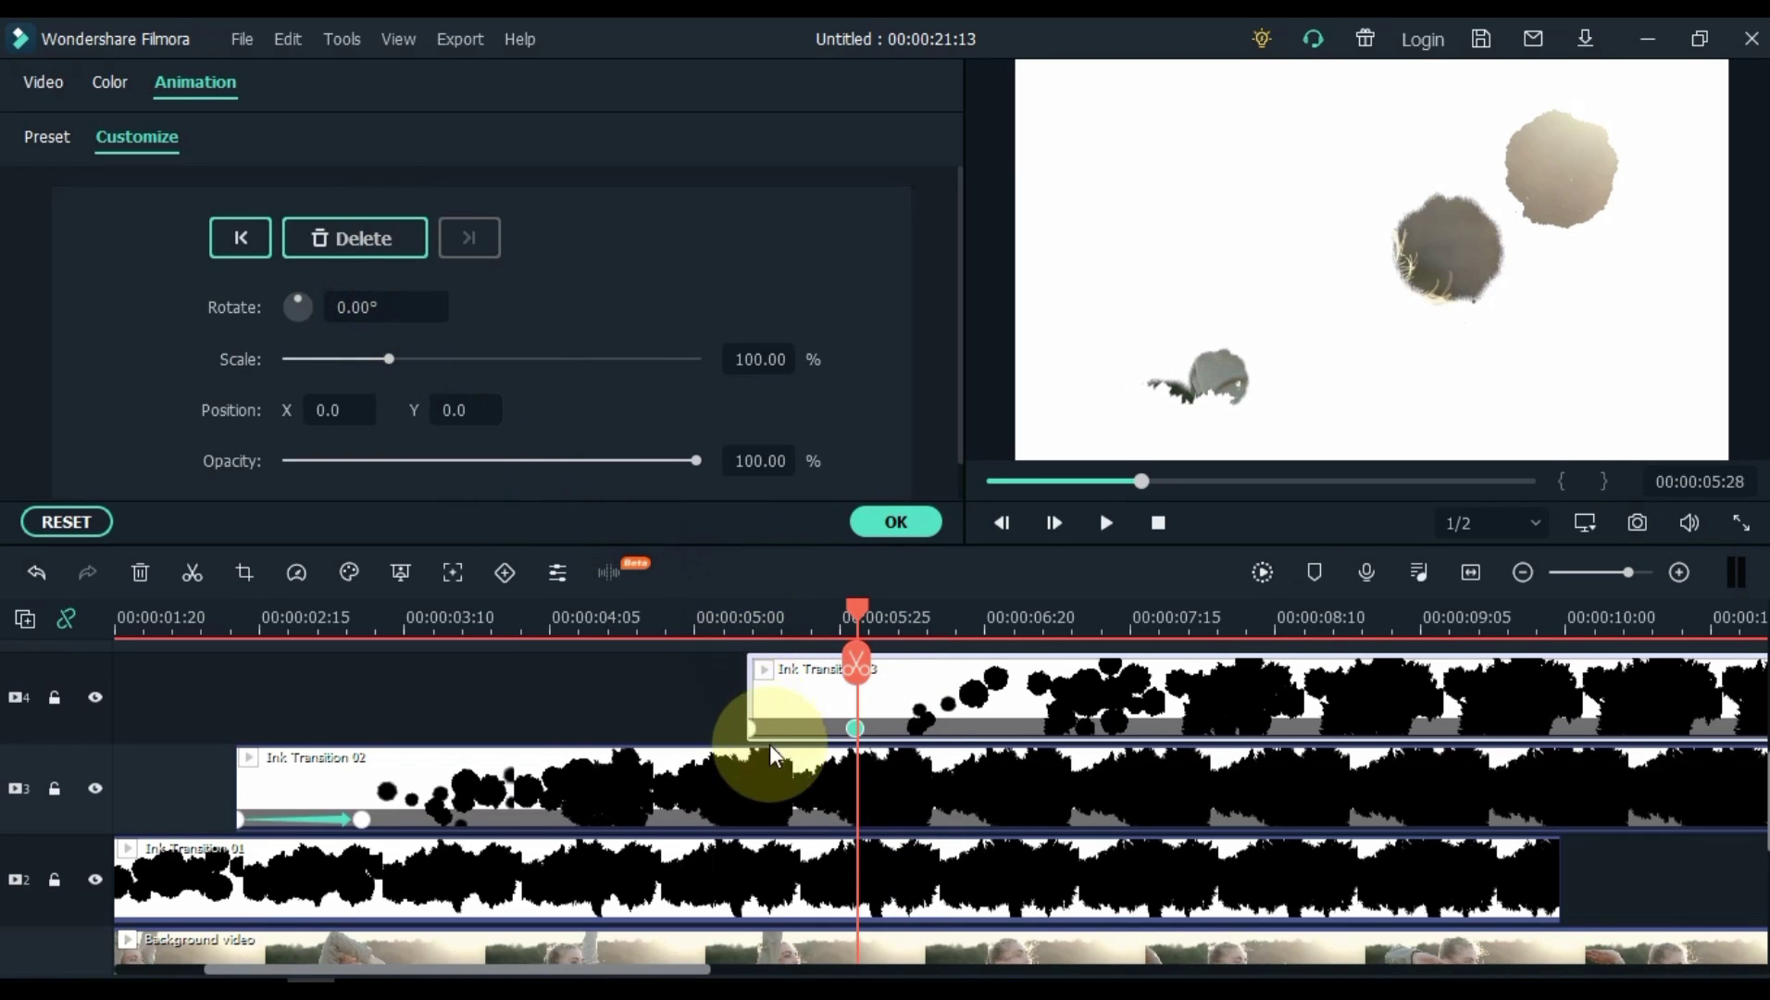
{"action": "left_click", "coordinate": [752, 728]}
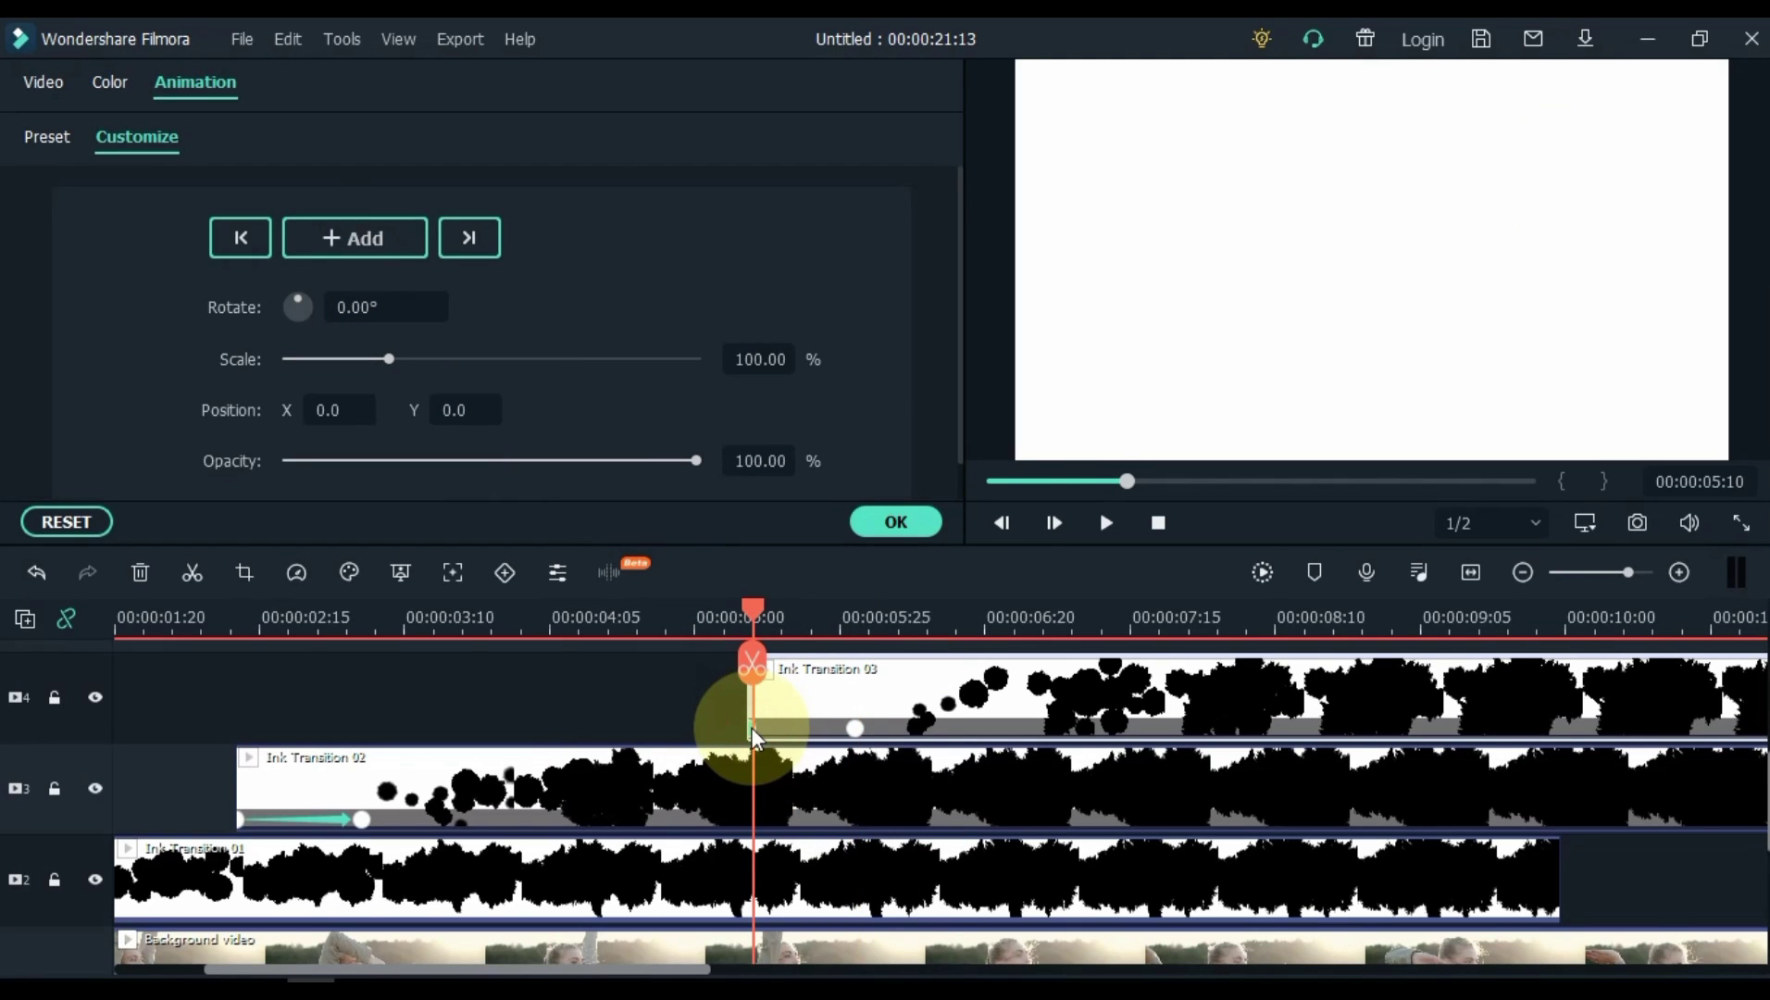
{"action": "left_click", "coordinate": [308, 460]}
{"action": "left_click_drag", "start_coordinate": [295, 459], "coordinate": [260, 462]}
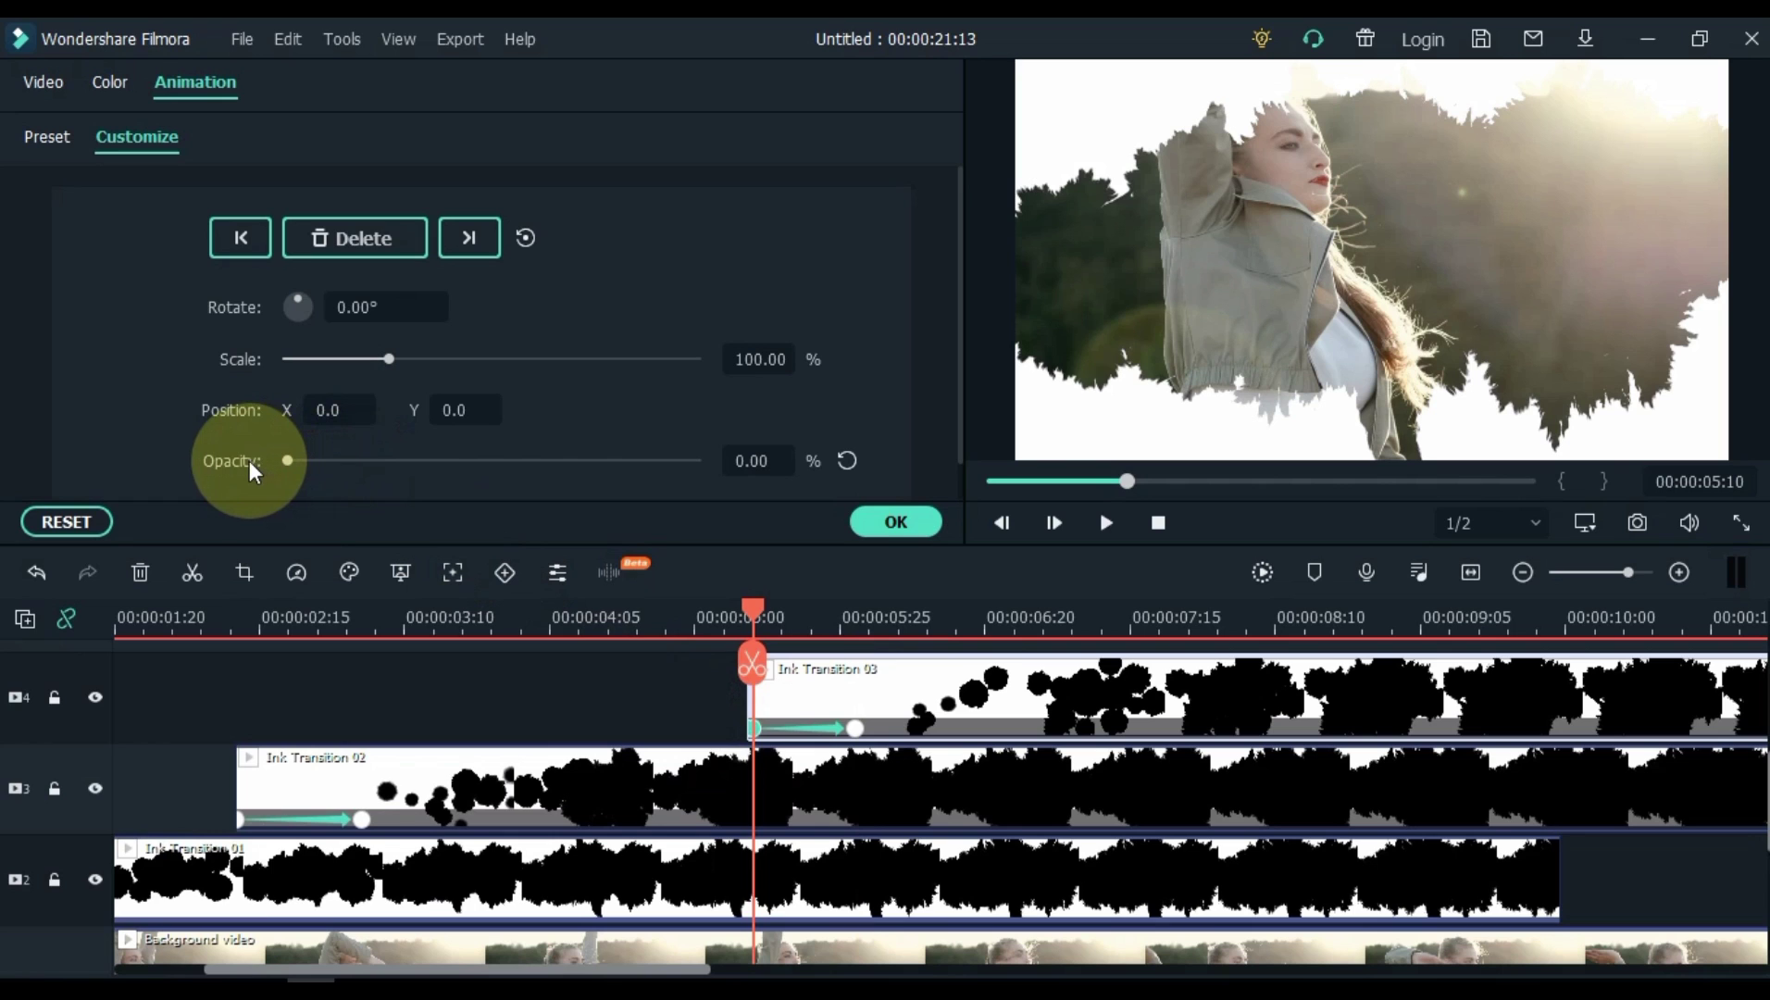
Step: Keyframe Ink Transition 01's opacity from 100 at 00:00:02:11 to 0 at 00:00:05:10
{"action": "left_click", "coordinate": [1470, 572]}
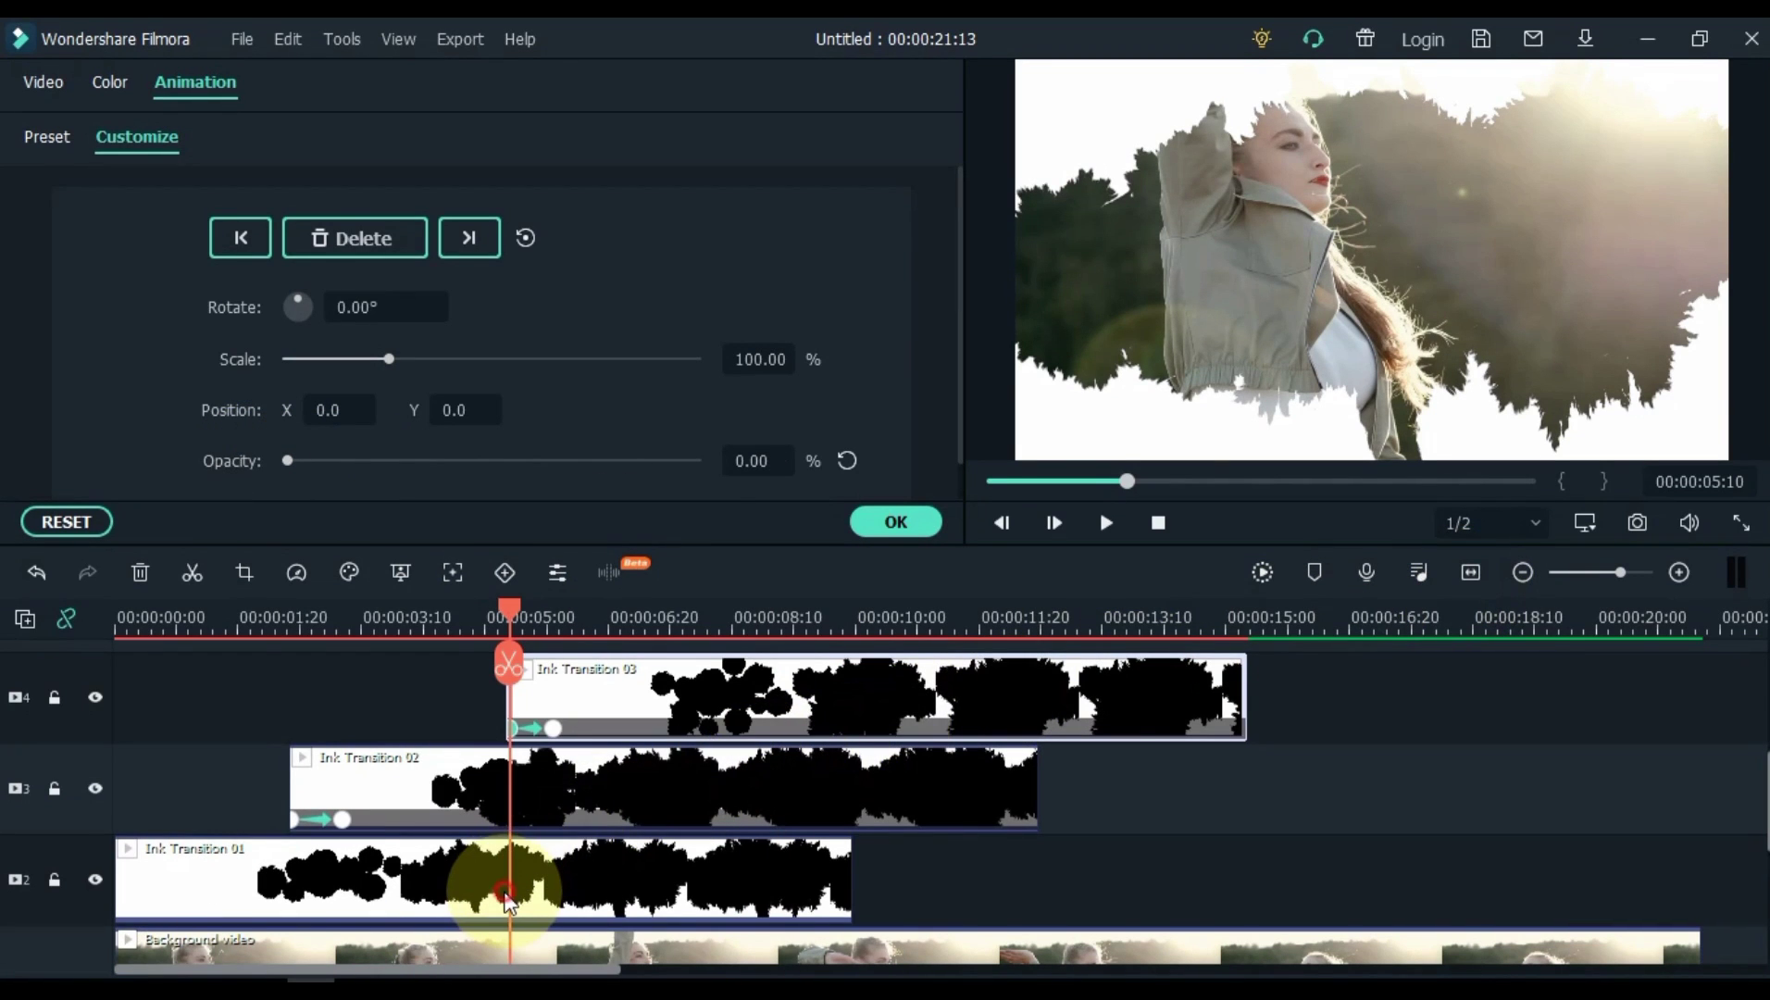
{"action": "left_click", "coordinate": [505, 893]}
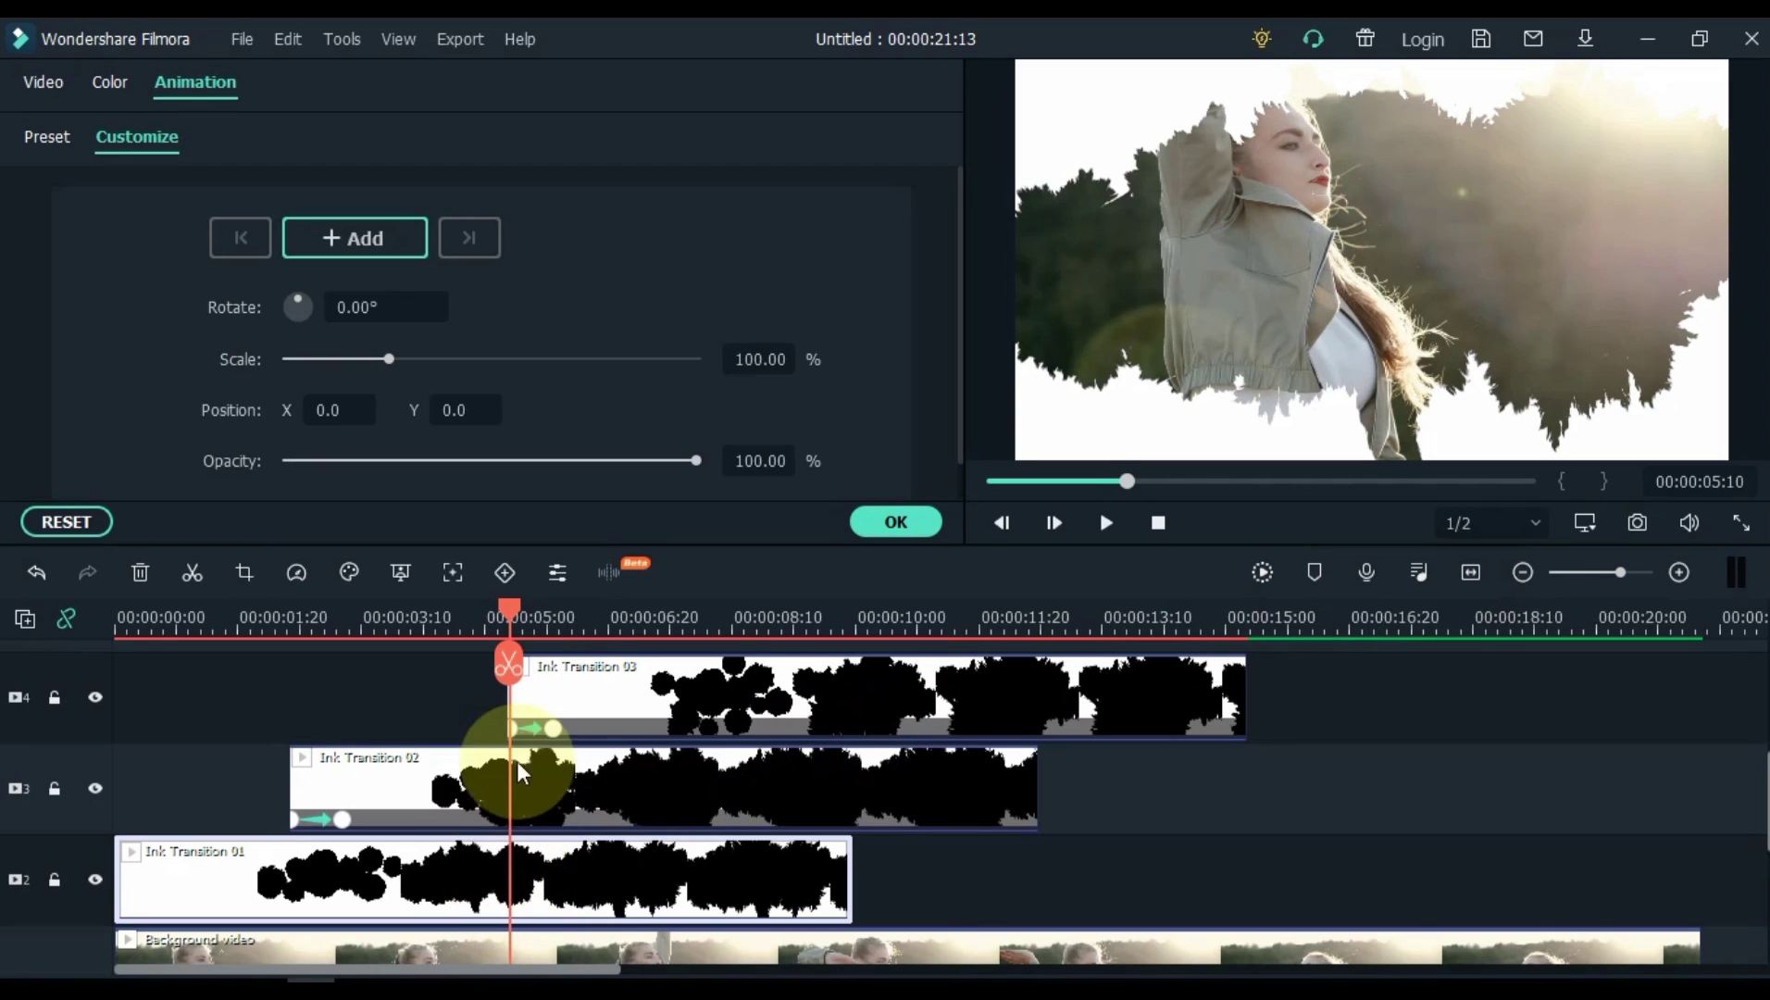
{"action": "left_click", "coordinate": [398, 249]}
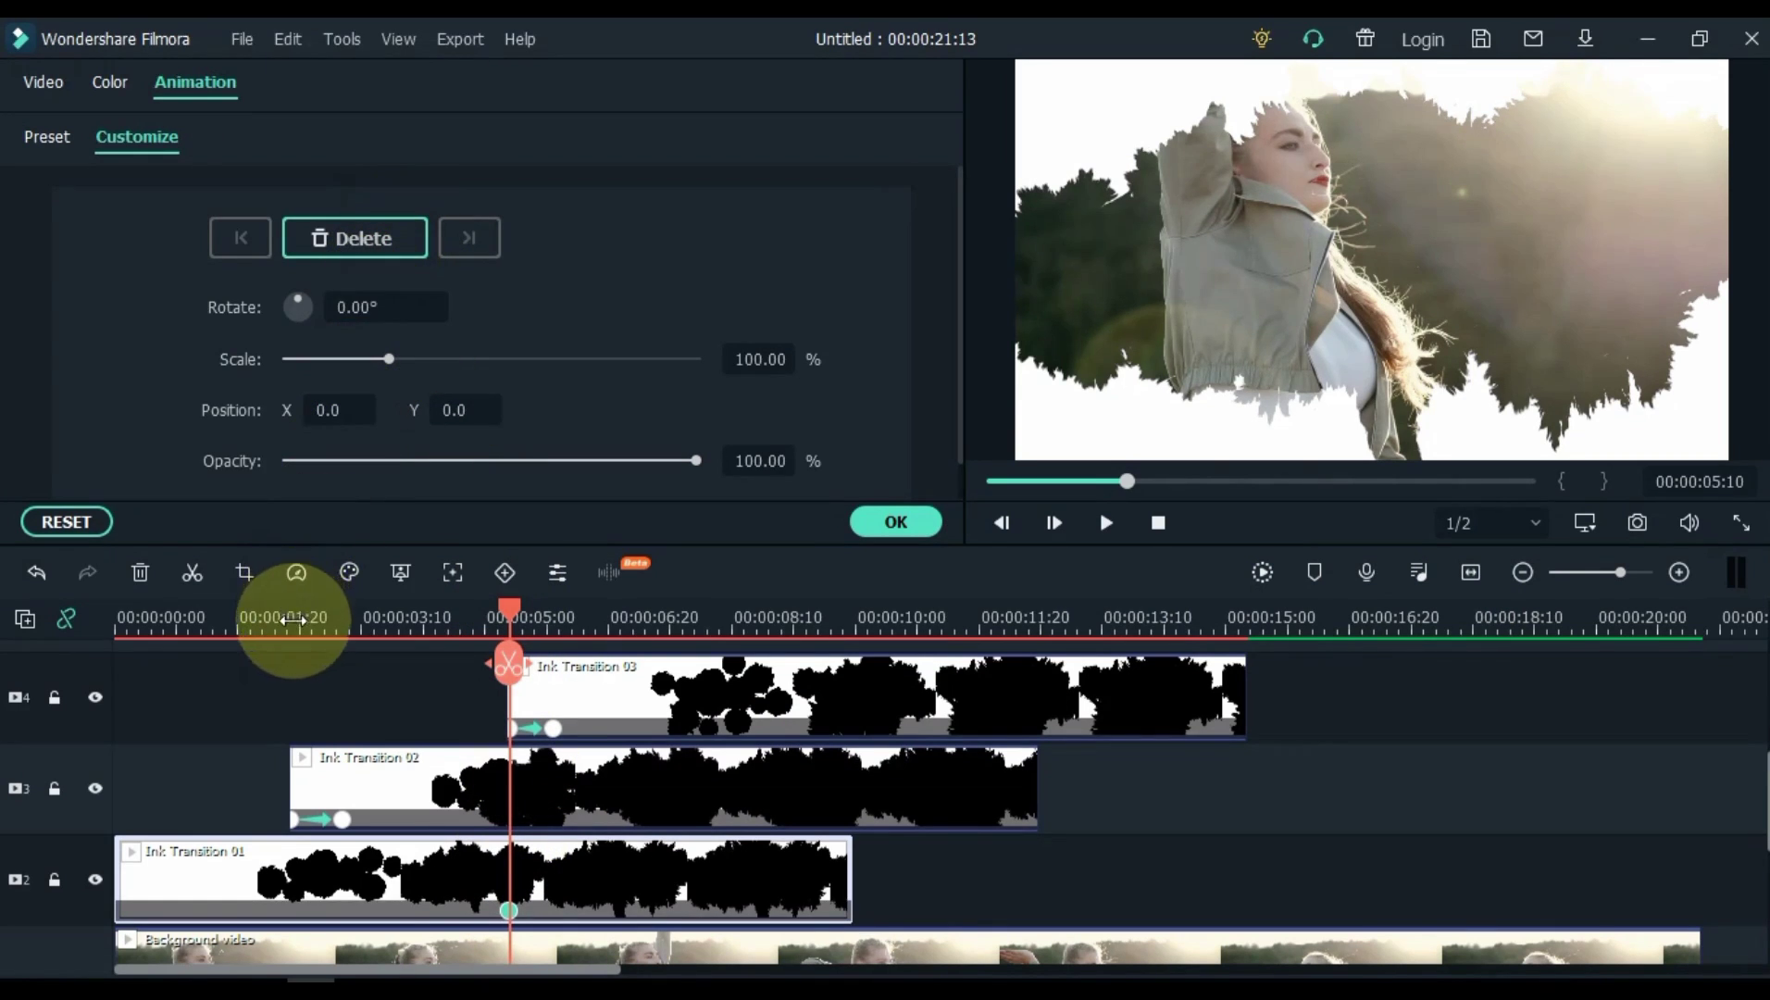
{"action": "left_click", "coordinate": [289, 627]}
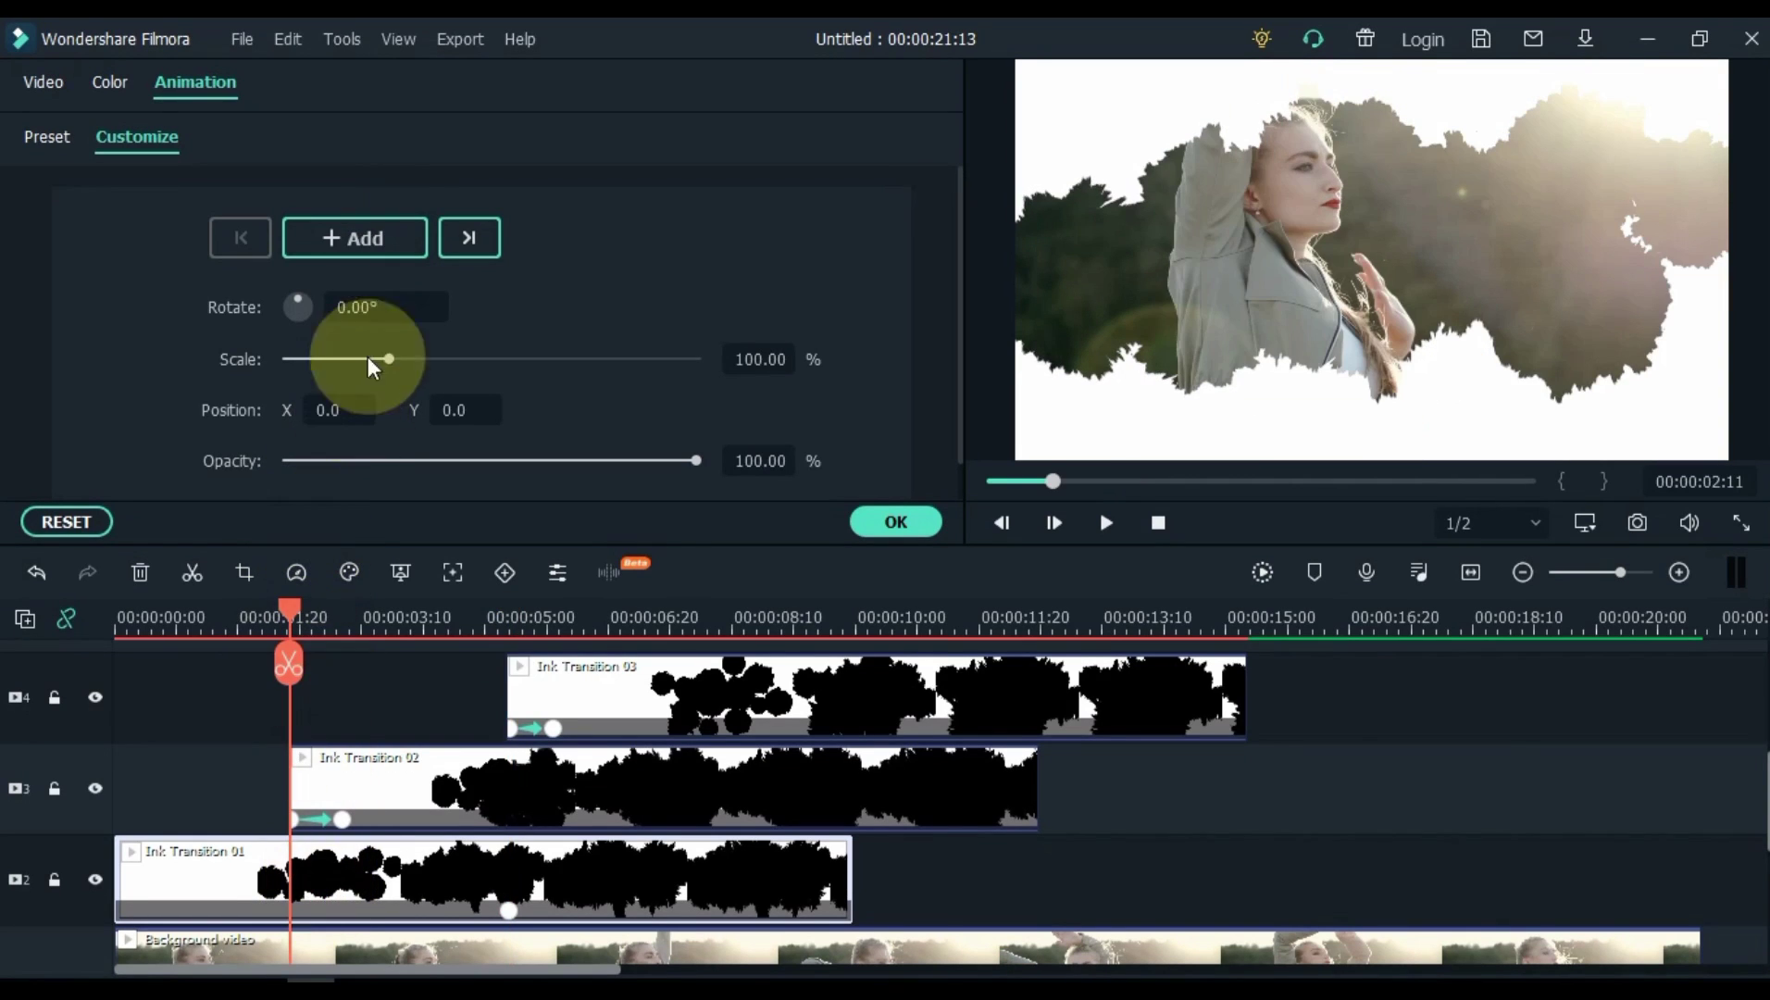
{"action": "left_click", "coordinate": [378, 236]}
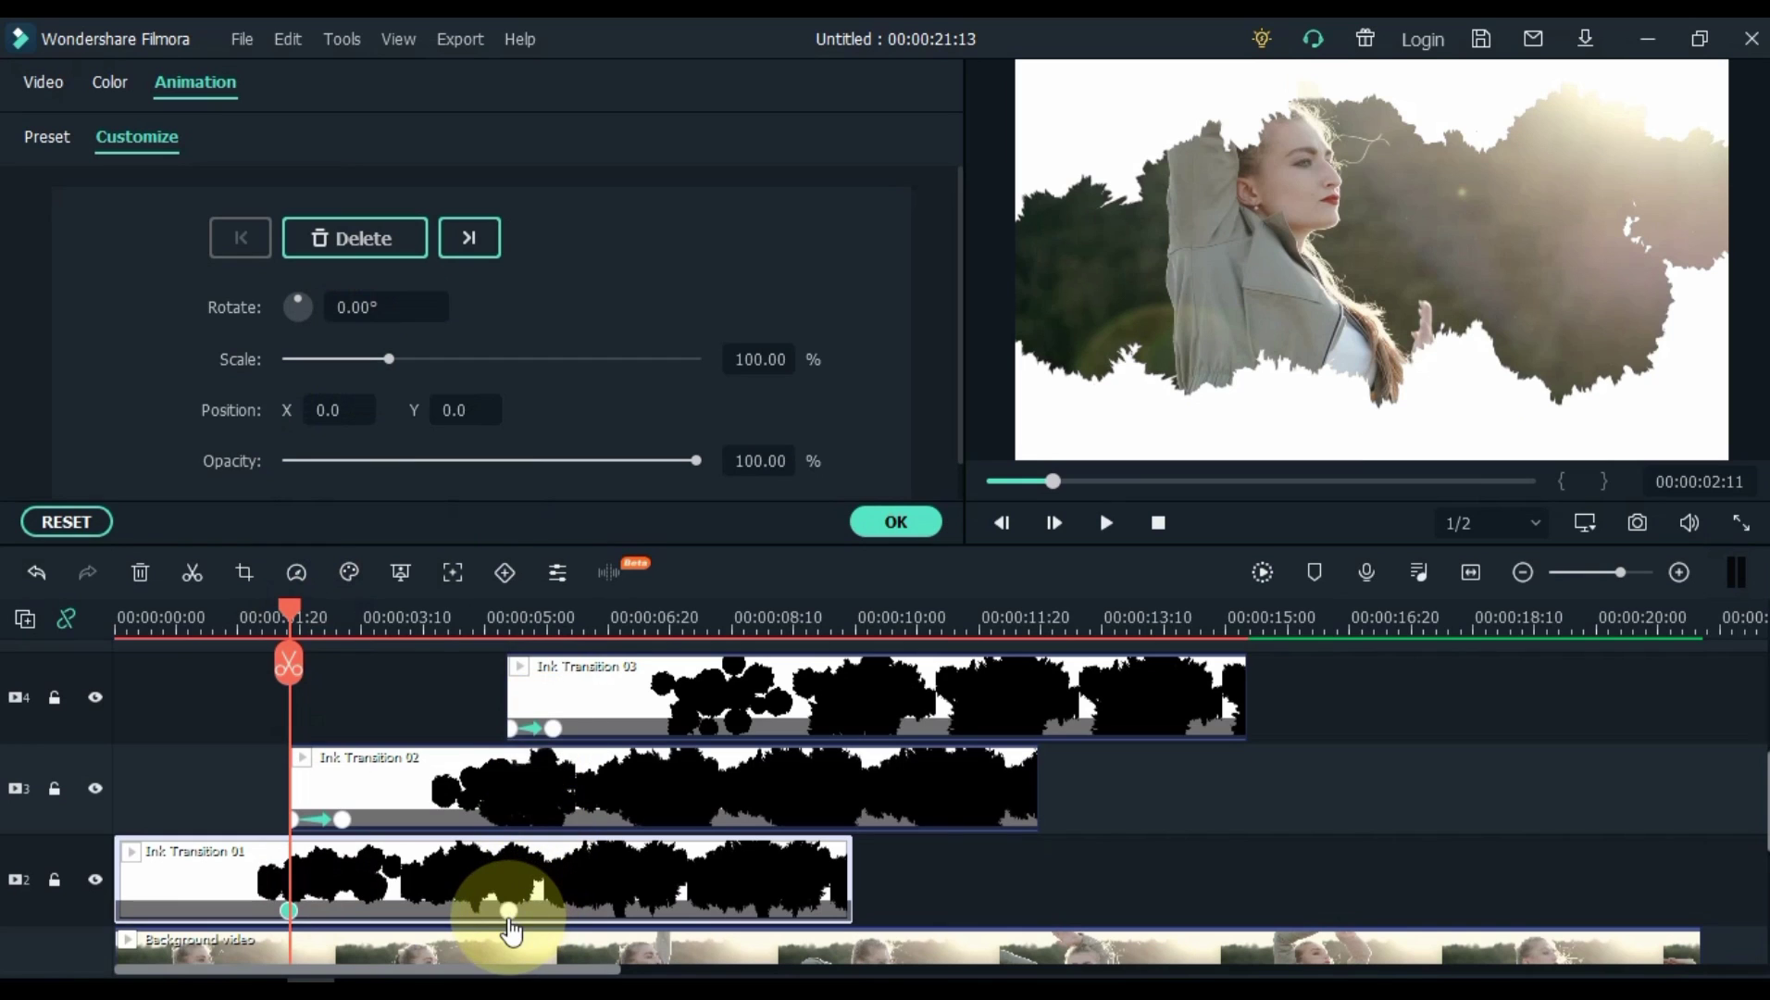
{"action": "left_click", "coordinate": [508, 914]}
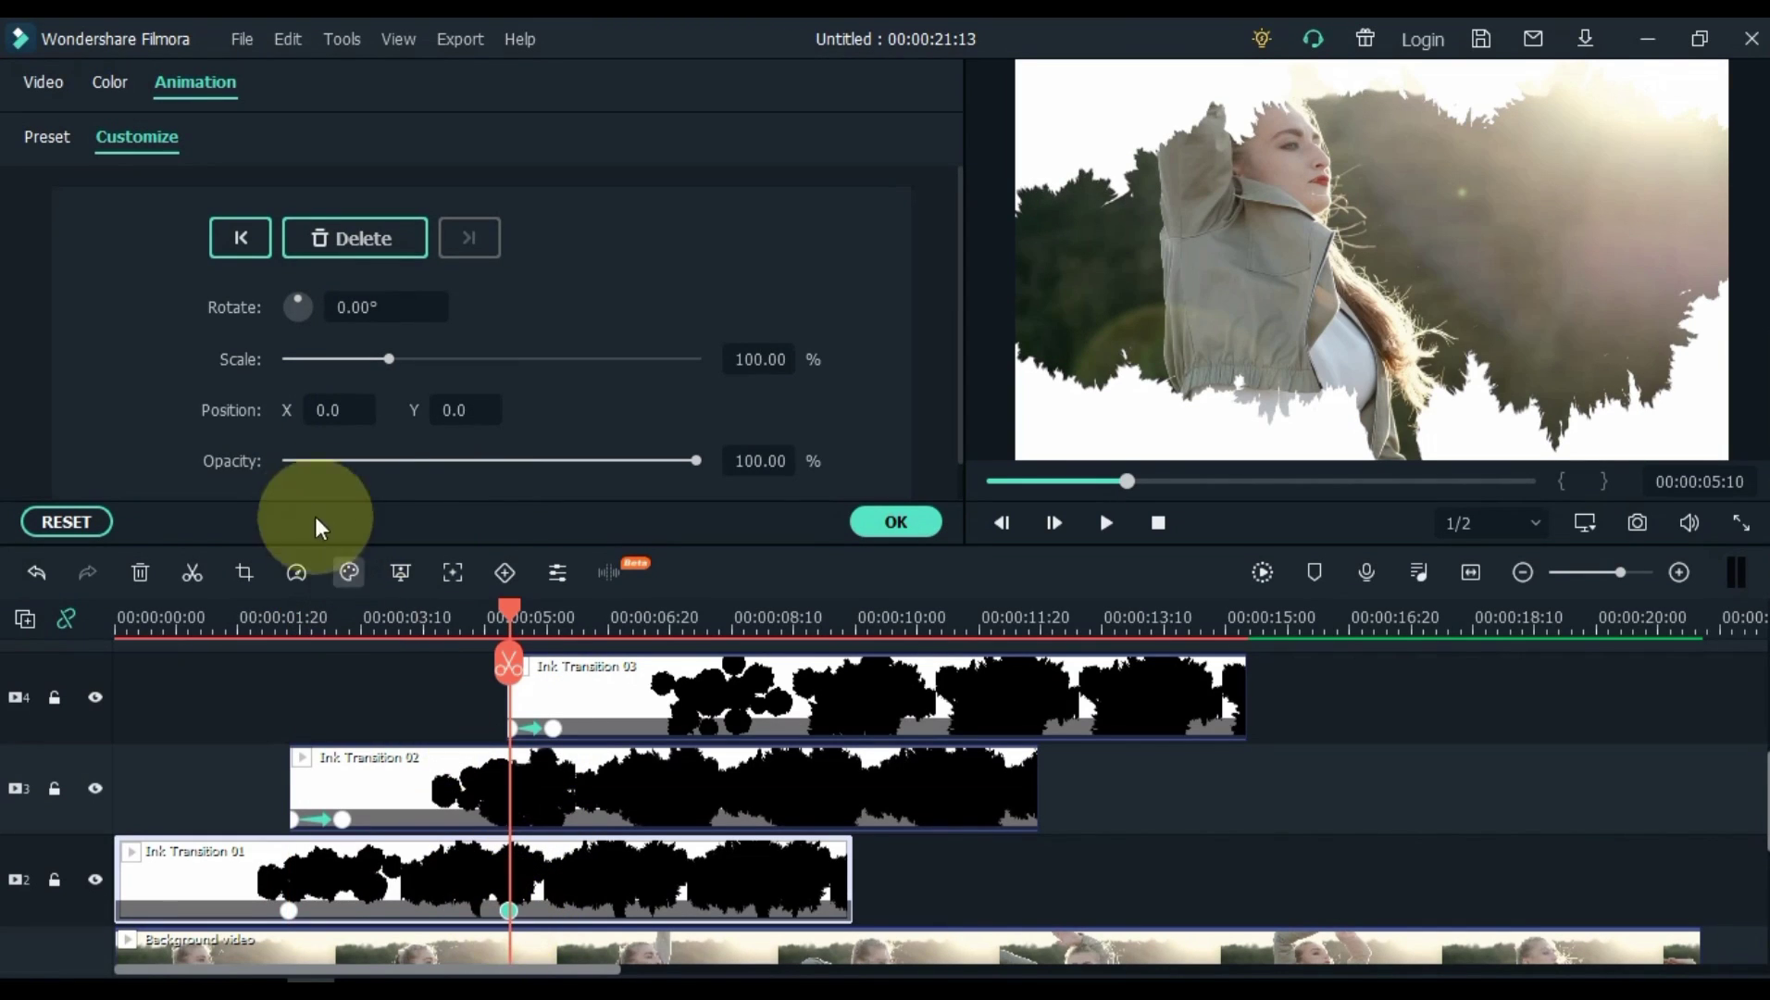
{"action": "left_click", "coordinate": [303, 461]}
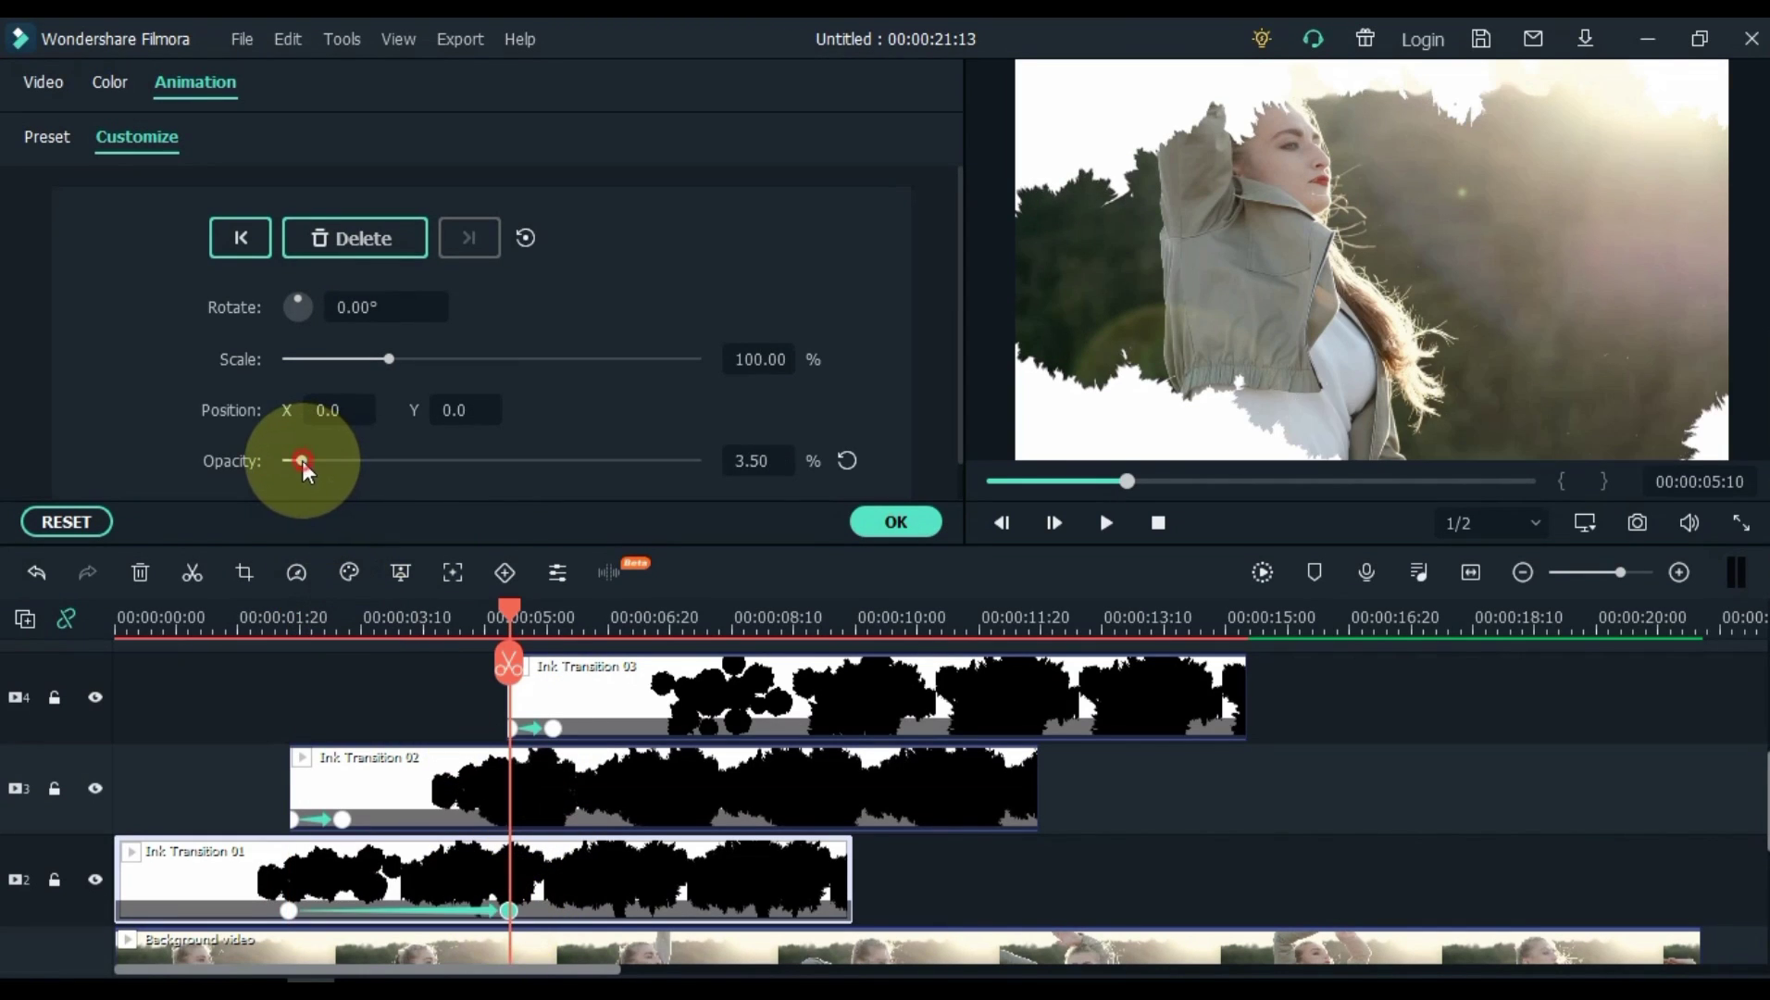
Step: Add a 0% opacity keyframe to Ink Transition 02 at about 00:00:07:07
{"action": "left_click", "coordinate": [476, 824]}
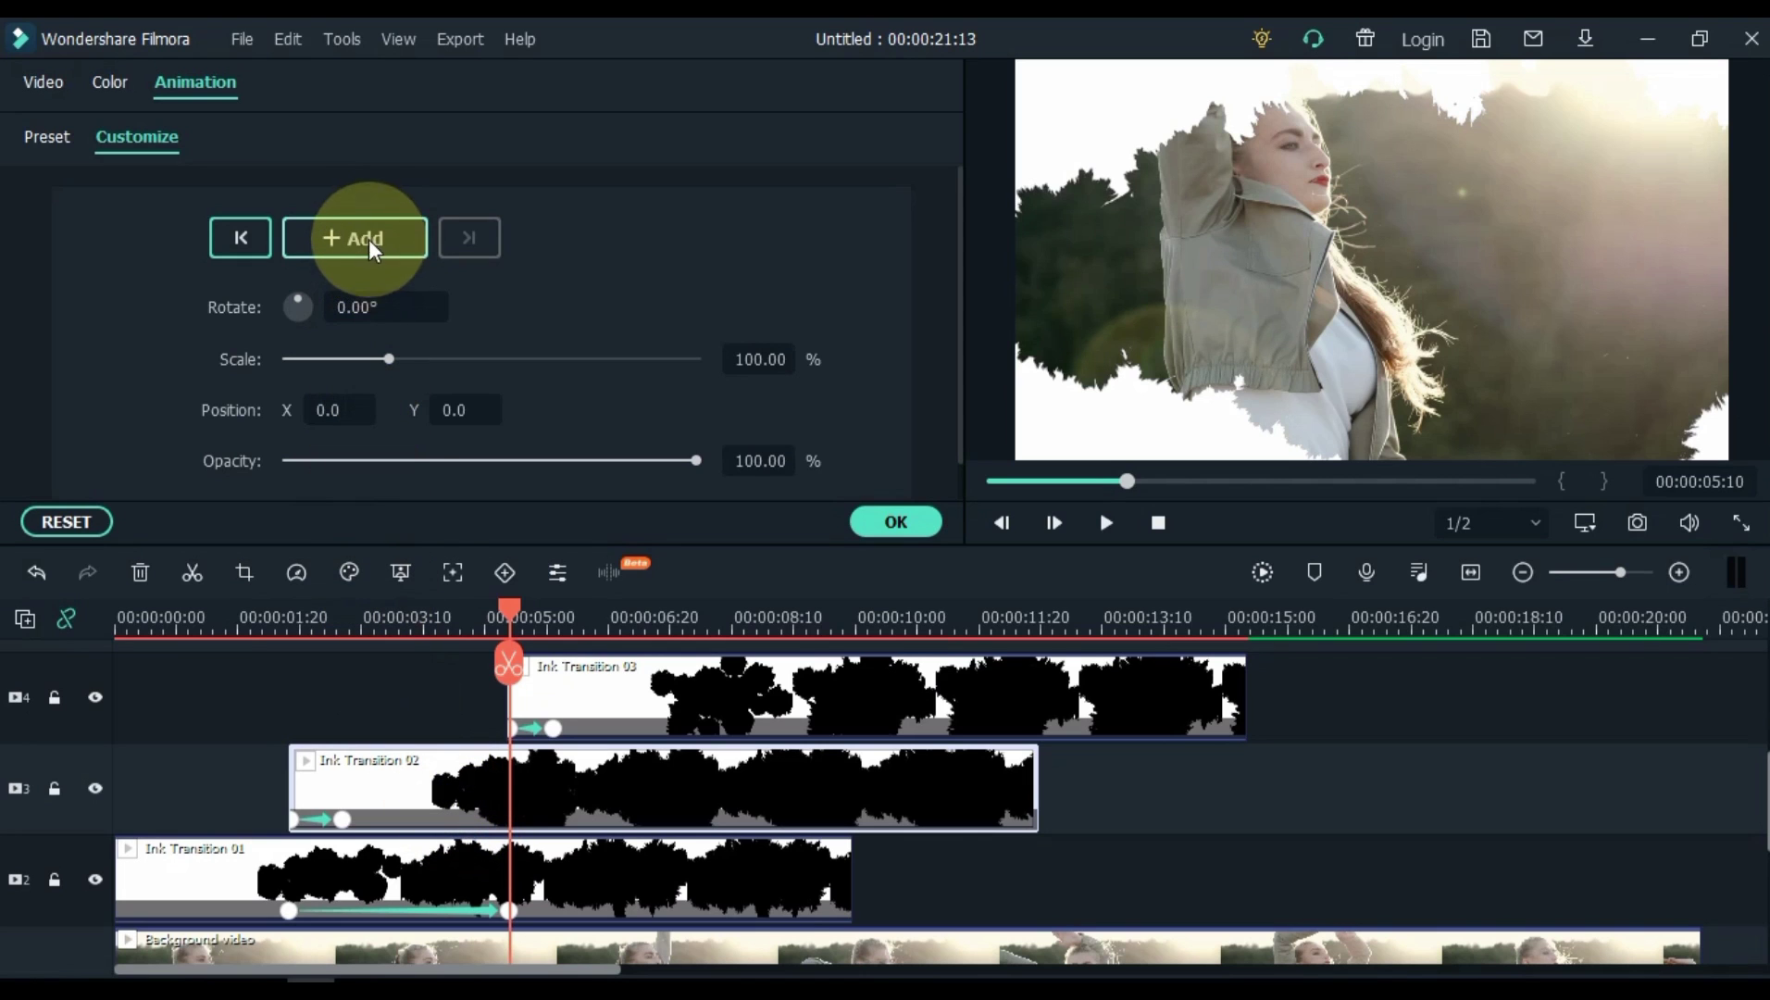
{"action": "left_click_drag", "start_coordinate": [509, 613], "coordinate": [706, 666]}
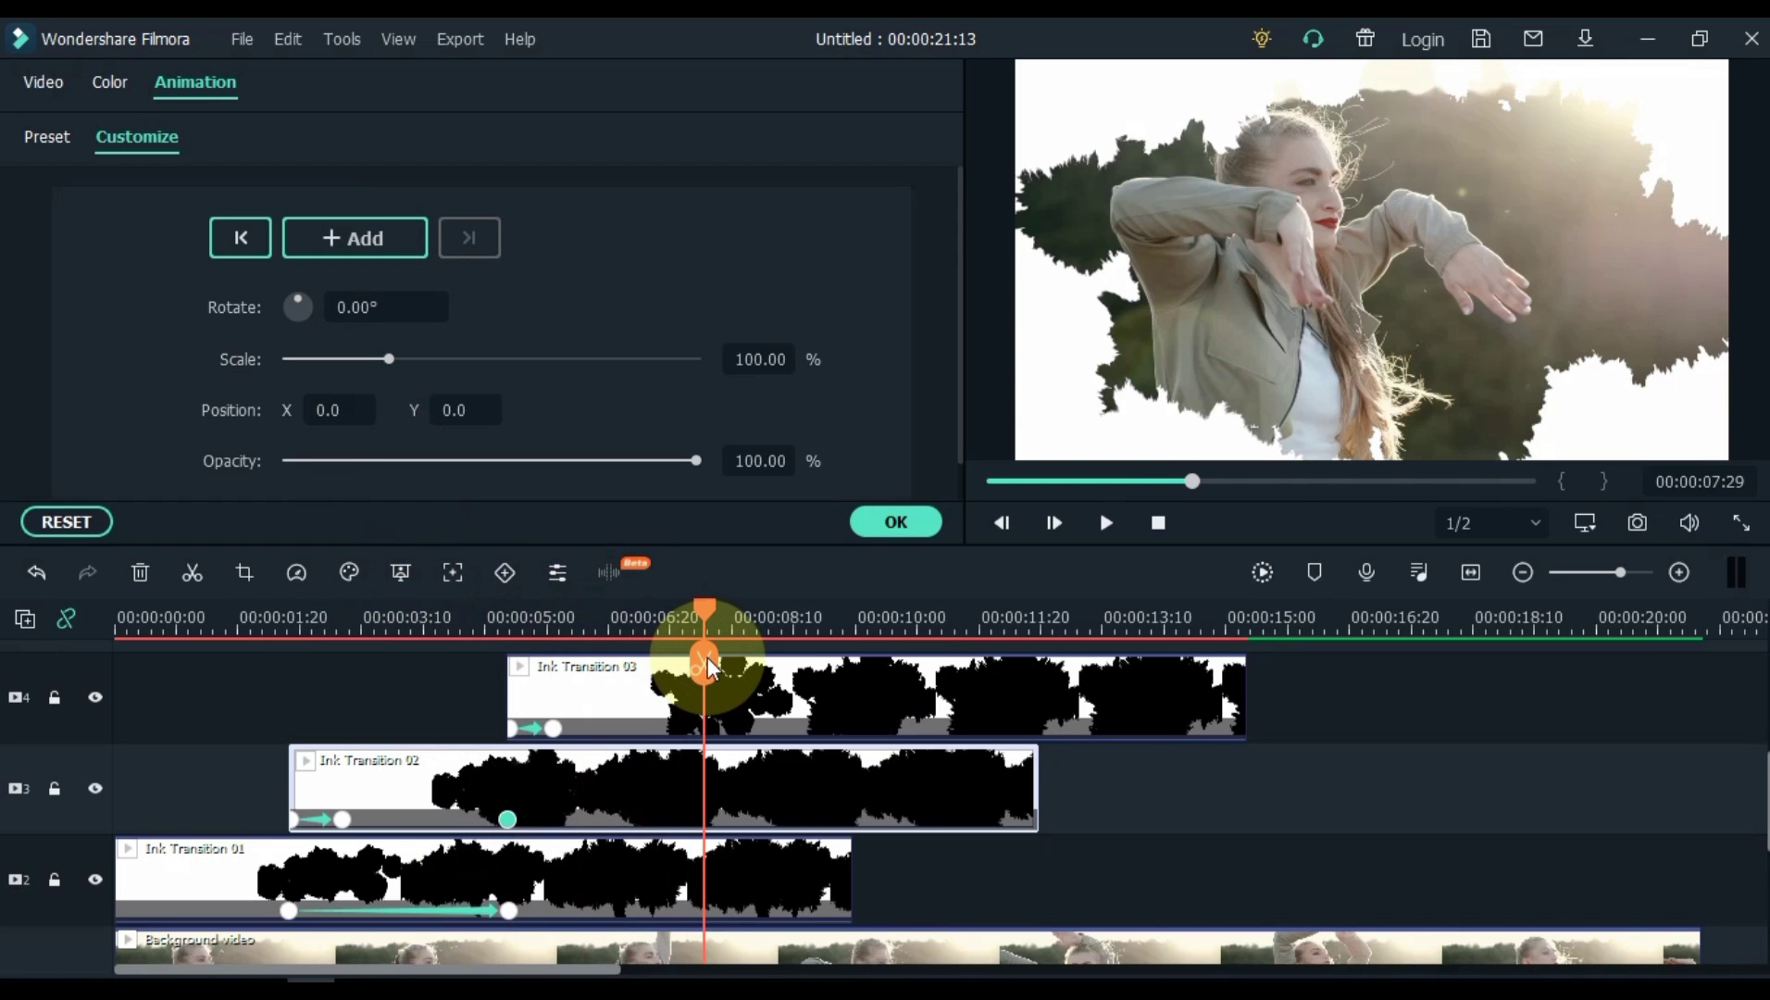
{"action": "left_click", "coordinate": [285, 461]}
Step: Fade Ink Transition 03 to 0% opacity around the ten-second mark
{"action": "scroll", "coordinate": [563, 823], "scroll_direction": "up", "scroll_amount": 1}
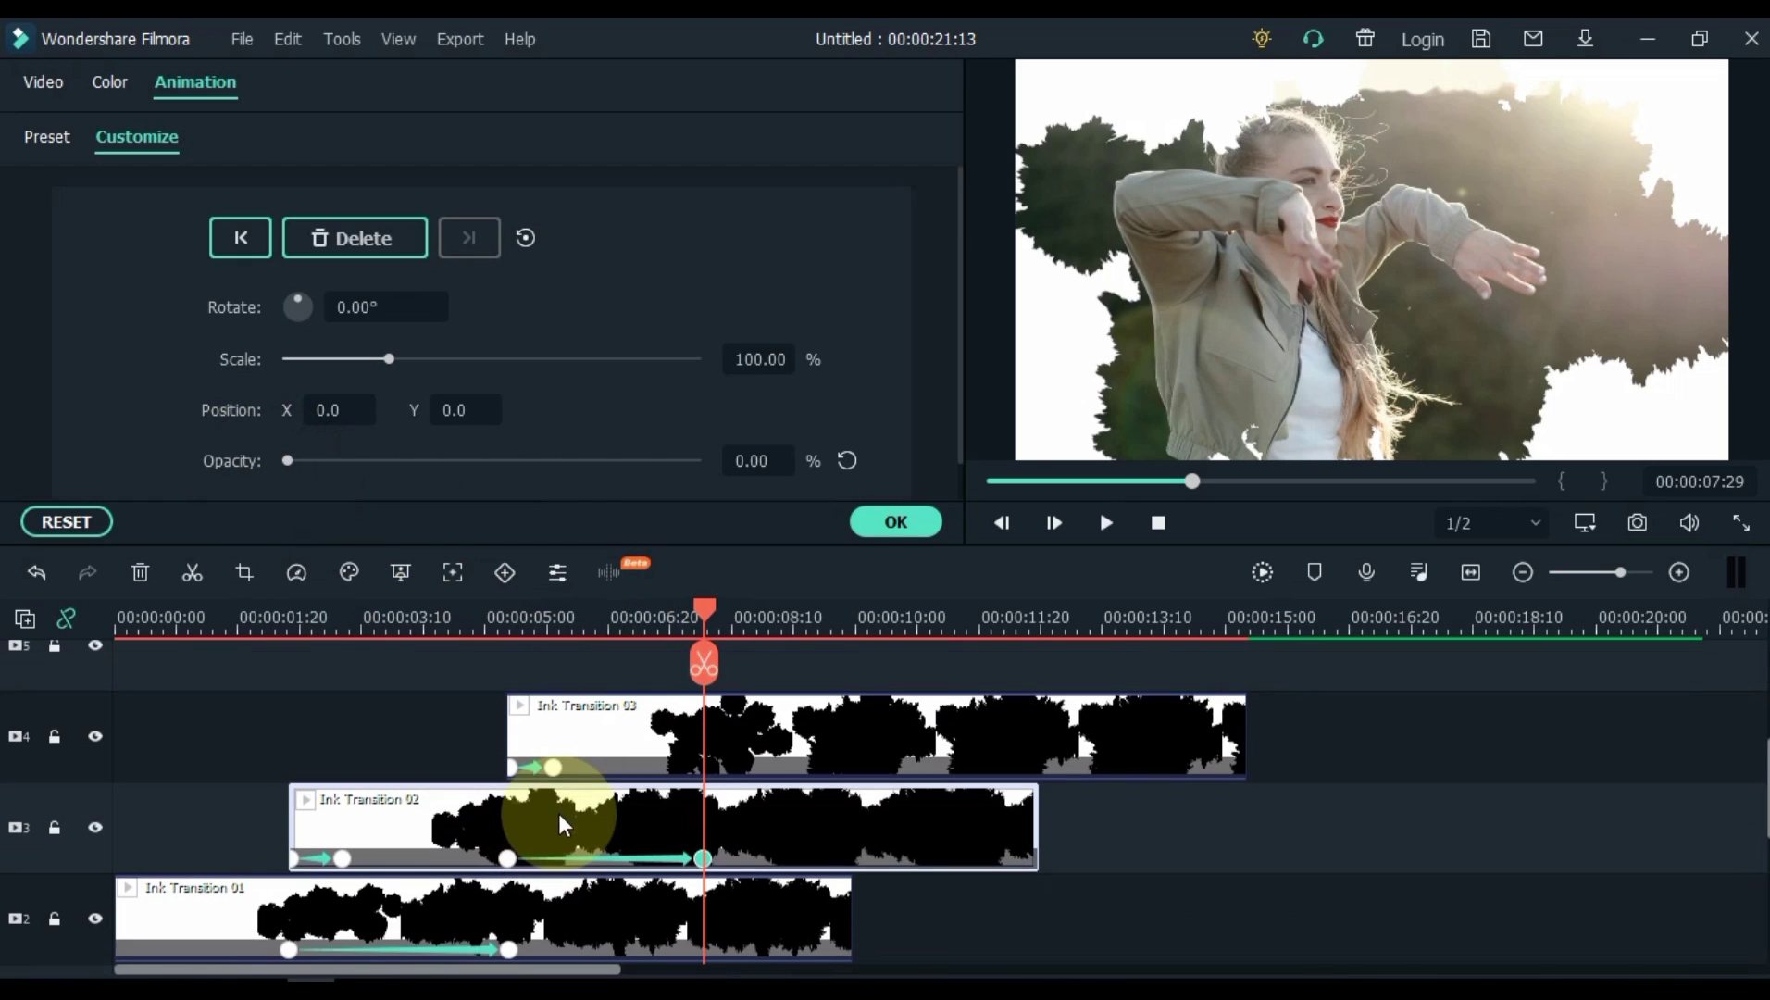
{"action": "left_click", "coordinate": [700, 764]}
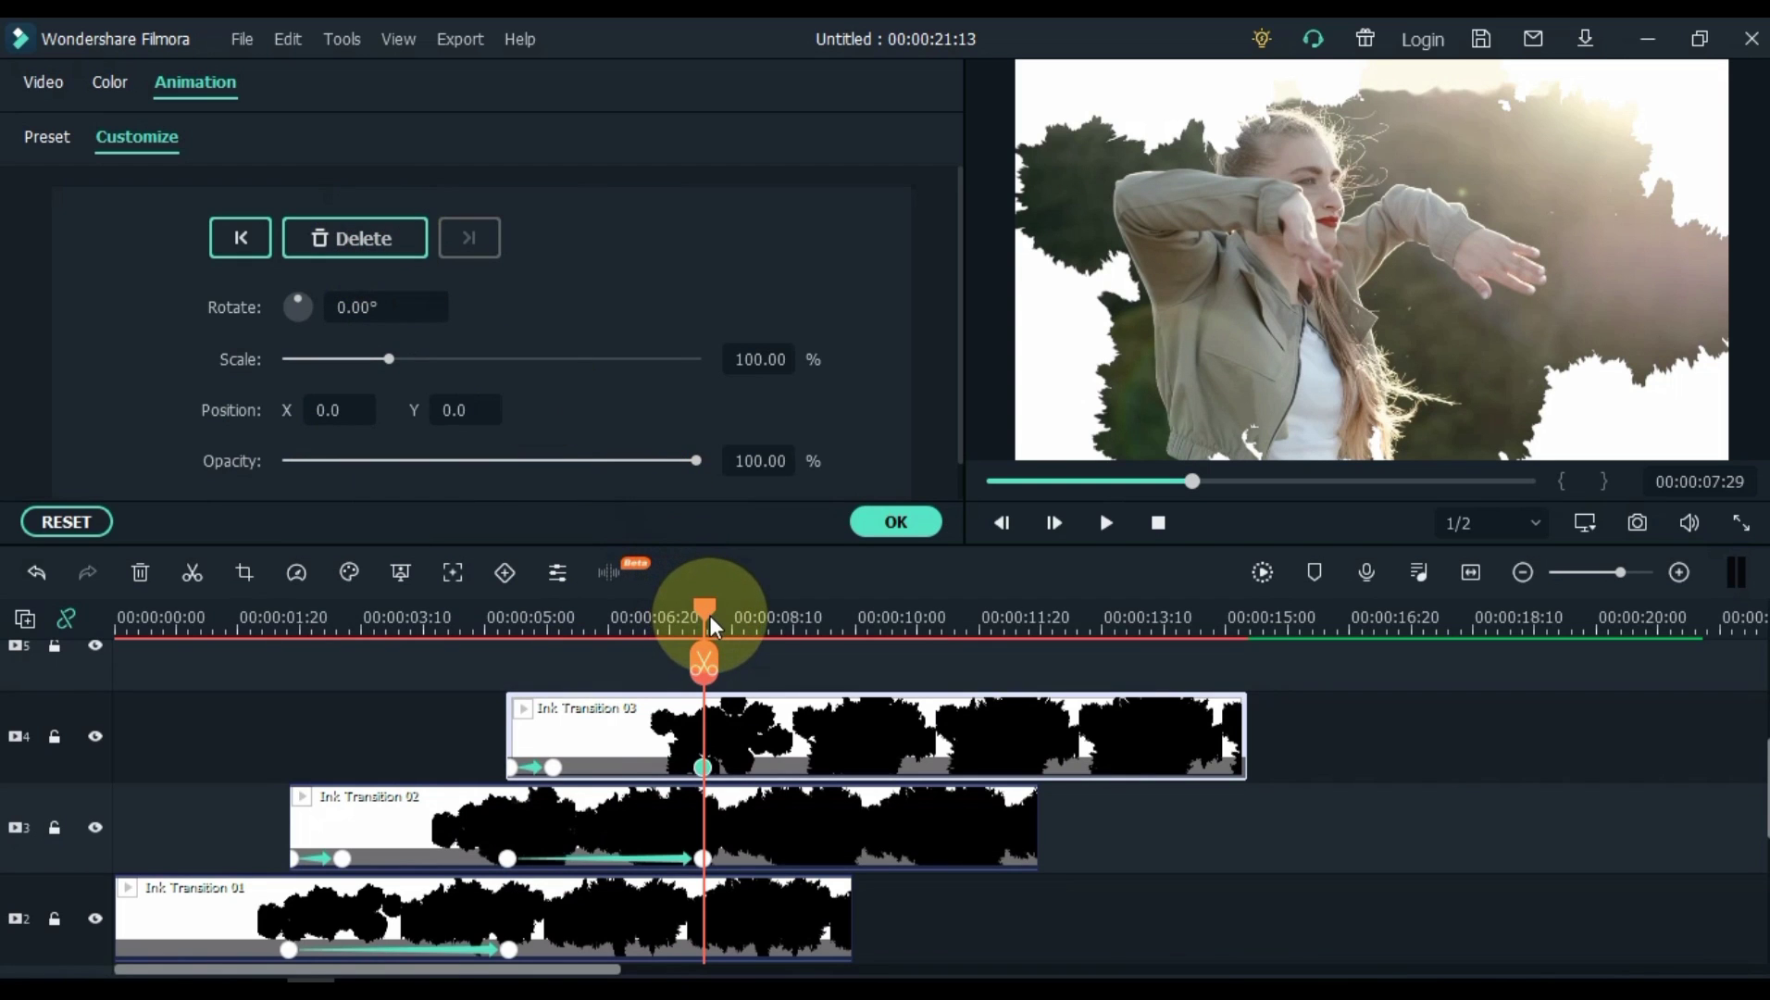
{"action": "left_click_drag", "start_coordinate": [711, 625], "coordinate": [907, 659]}
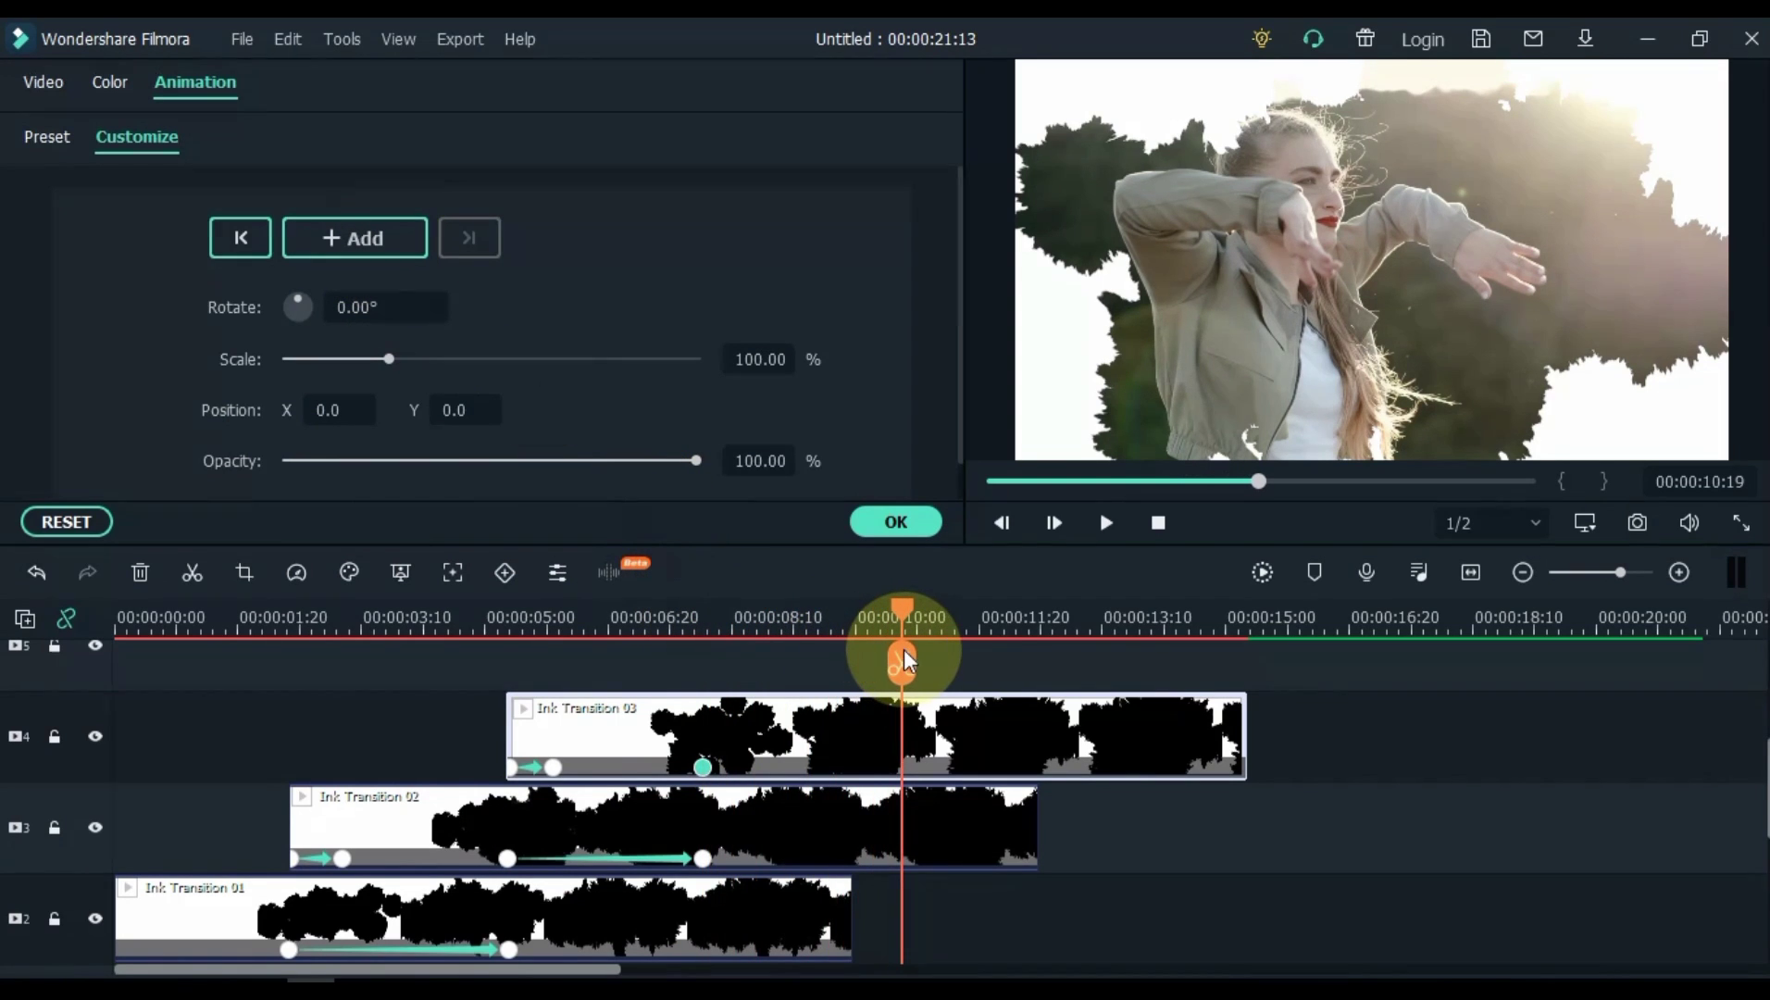
{"action": "left_click", "coordinate": [289, 462]}
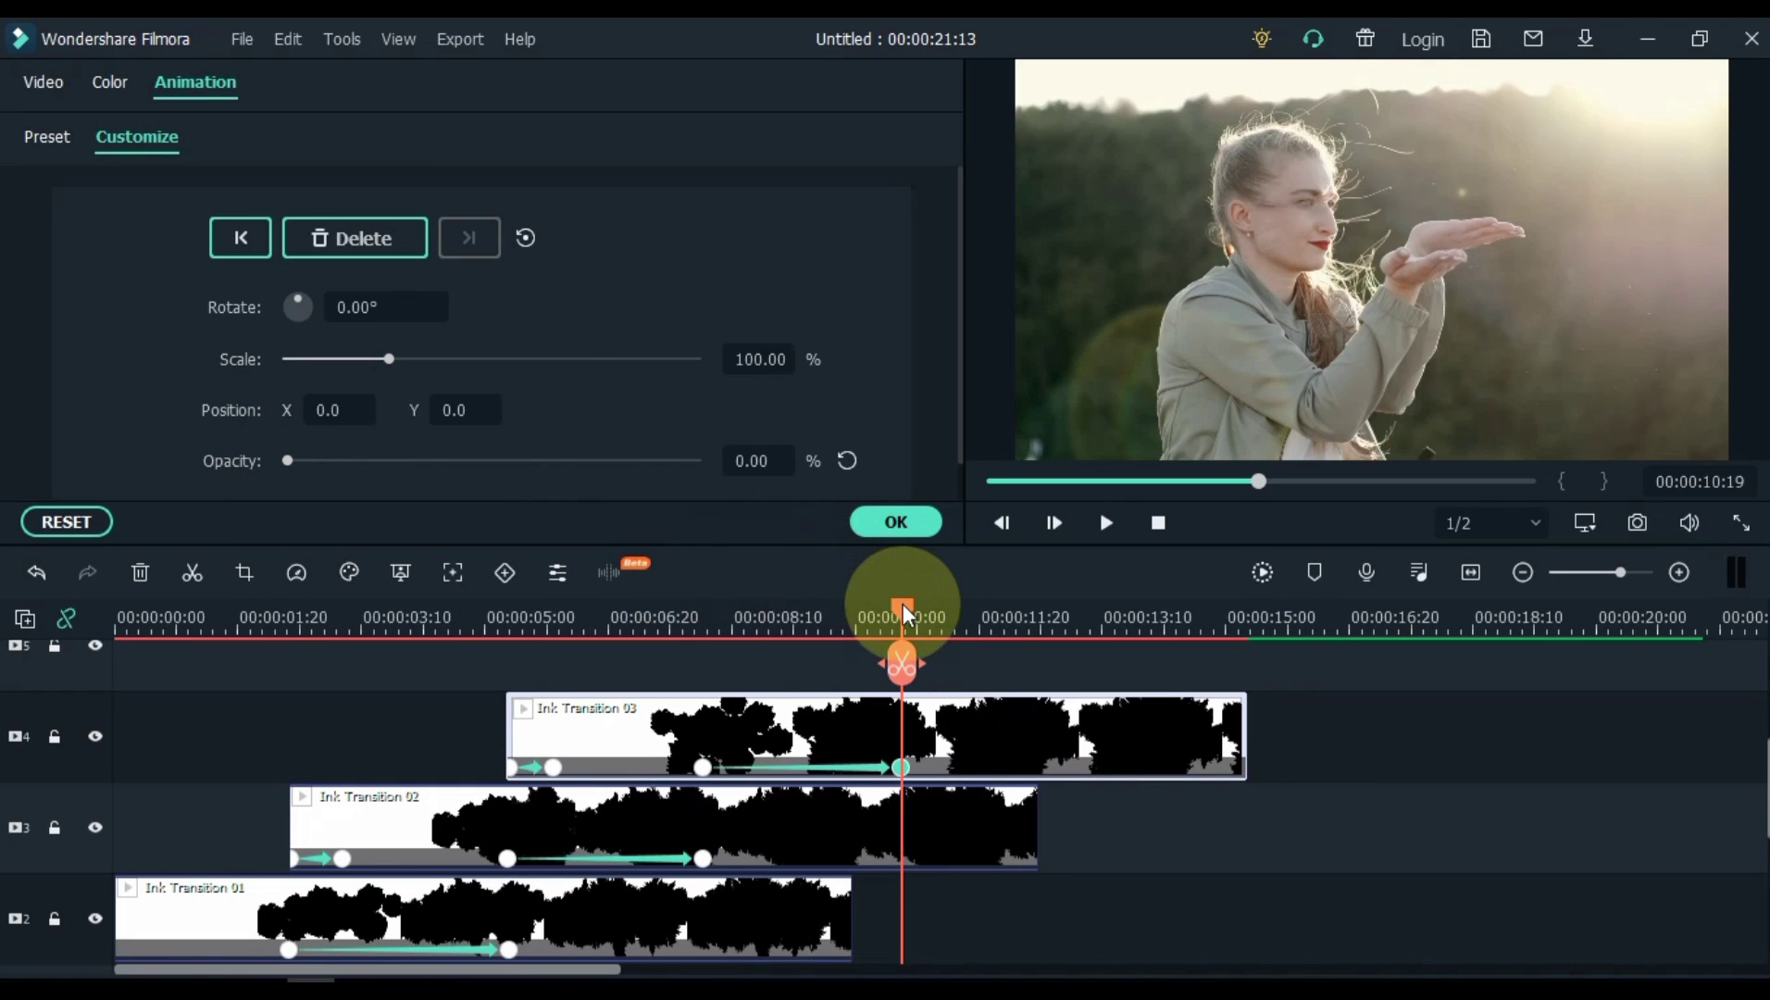
Step: Confirm the opacity keyframes and return the playhead to the timeline start
{"action": "left_click", "coordinate": [896, 521]}
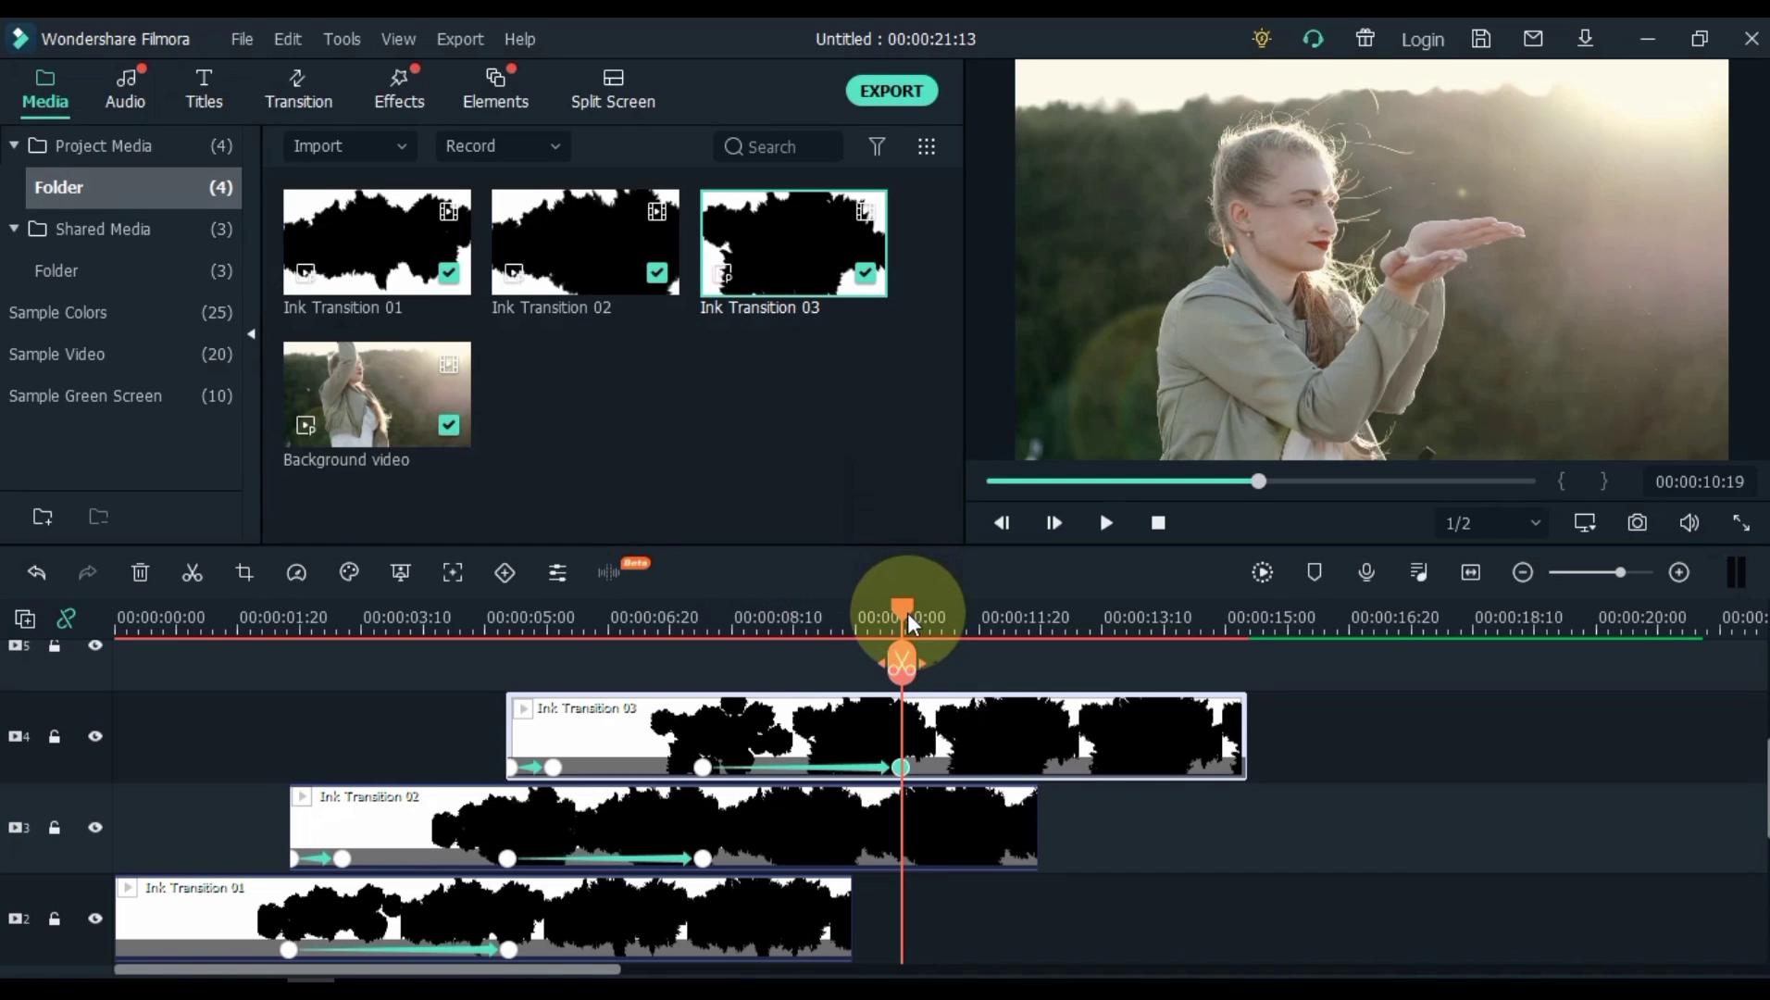
{"action": "left_click_drag", "start_coordinate": [884, 620], "coordinate": [20, 771]}
{"action": "scroll", "coordinate": [220, 833], "scroll_direction": "down", "scroll_amount": 3}
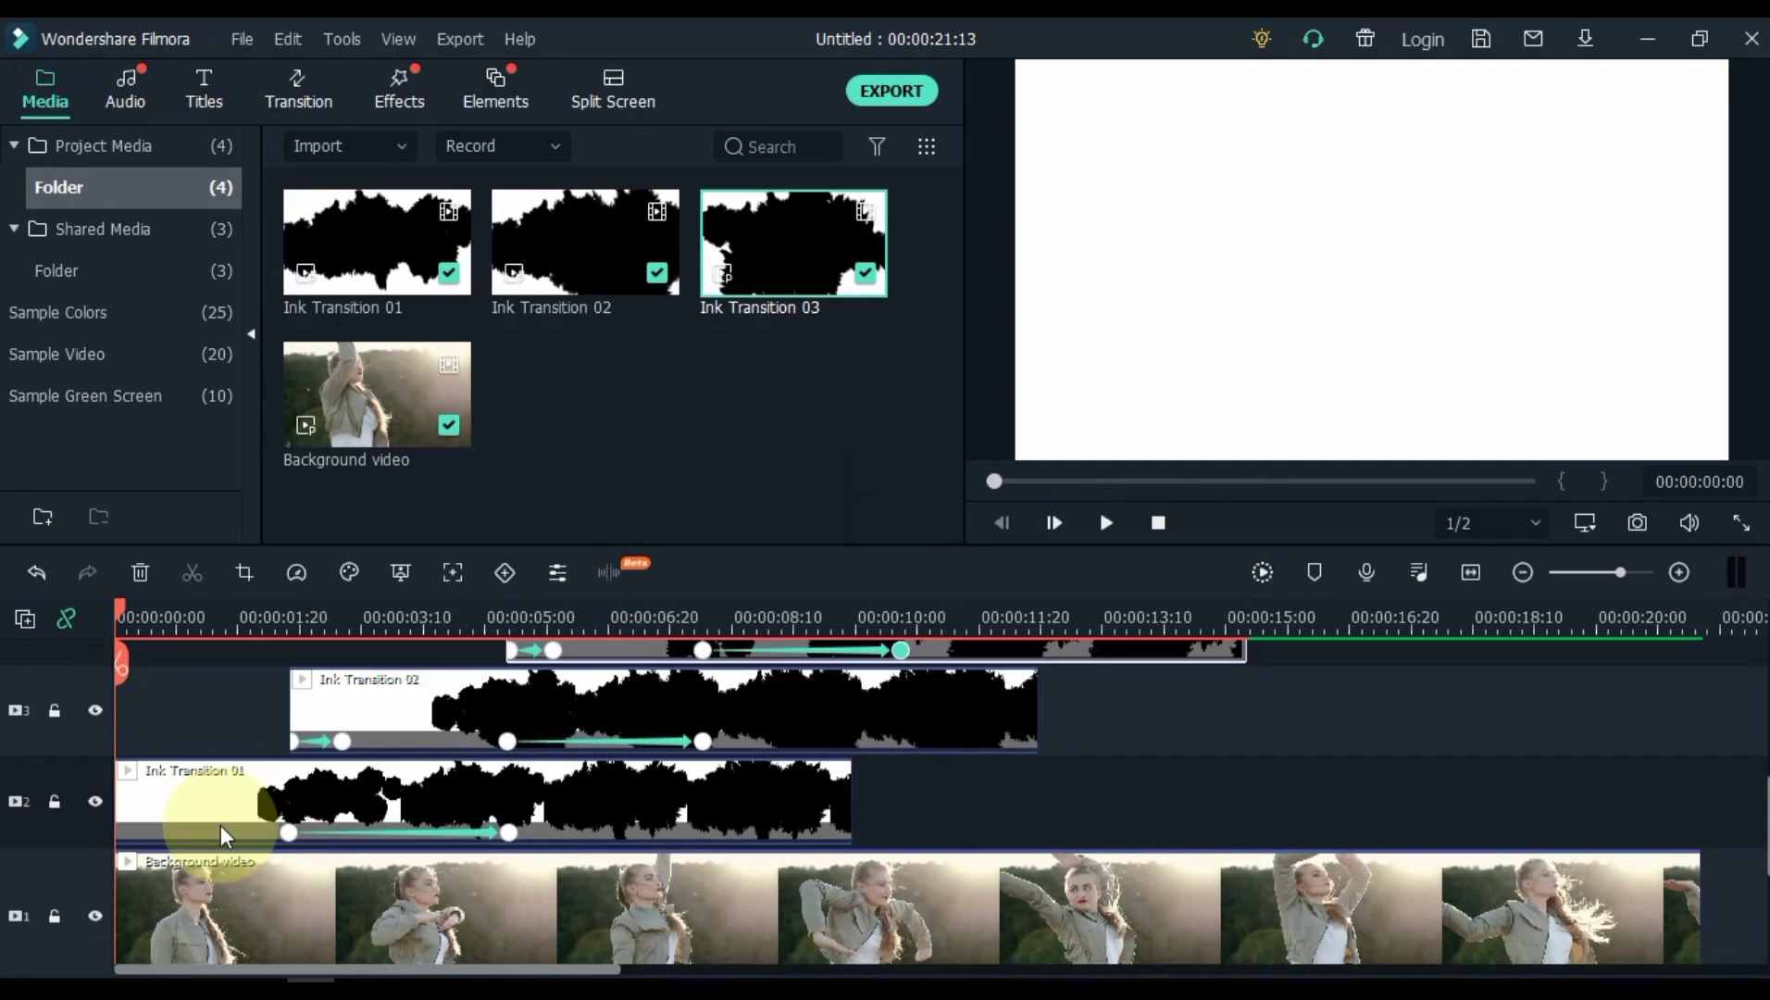
{"action": "scroll", "coordinate": [222, 836], "scroll_direction": "up", "scroll_amount": 2}
Step: Copy the three Ink Transition clips and prepare to paste on track 5 at about 00:00:07:27
{"action": "left_click_drag", "start_coordinate": [1369, 709], "coordinate": [738, 912]}
{"action": "right_click", "coordinate": [737, 912]}
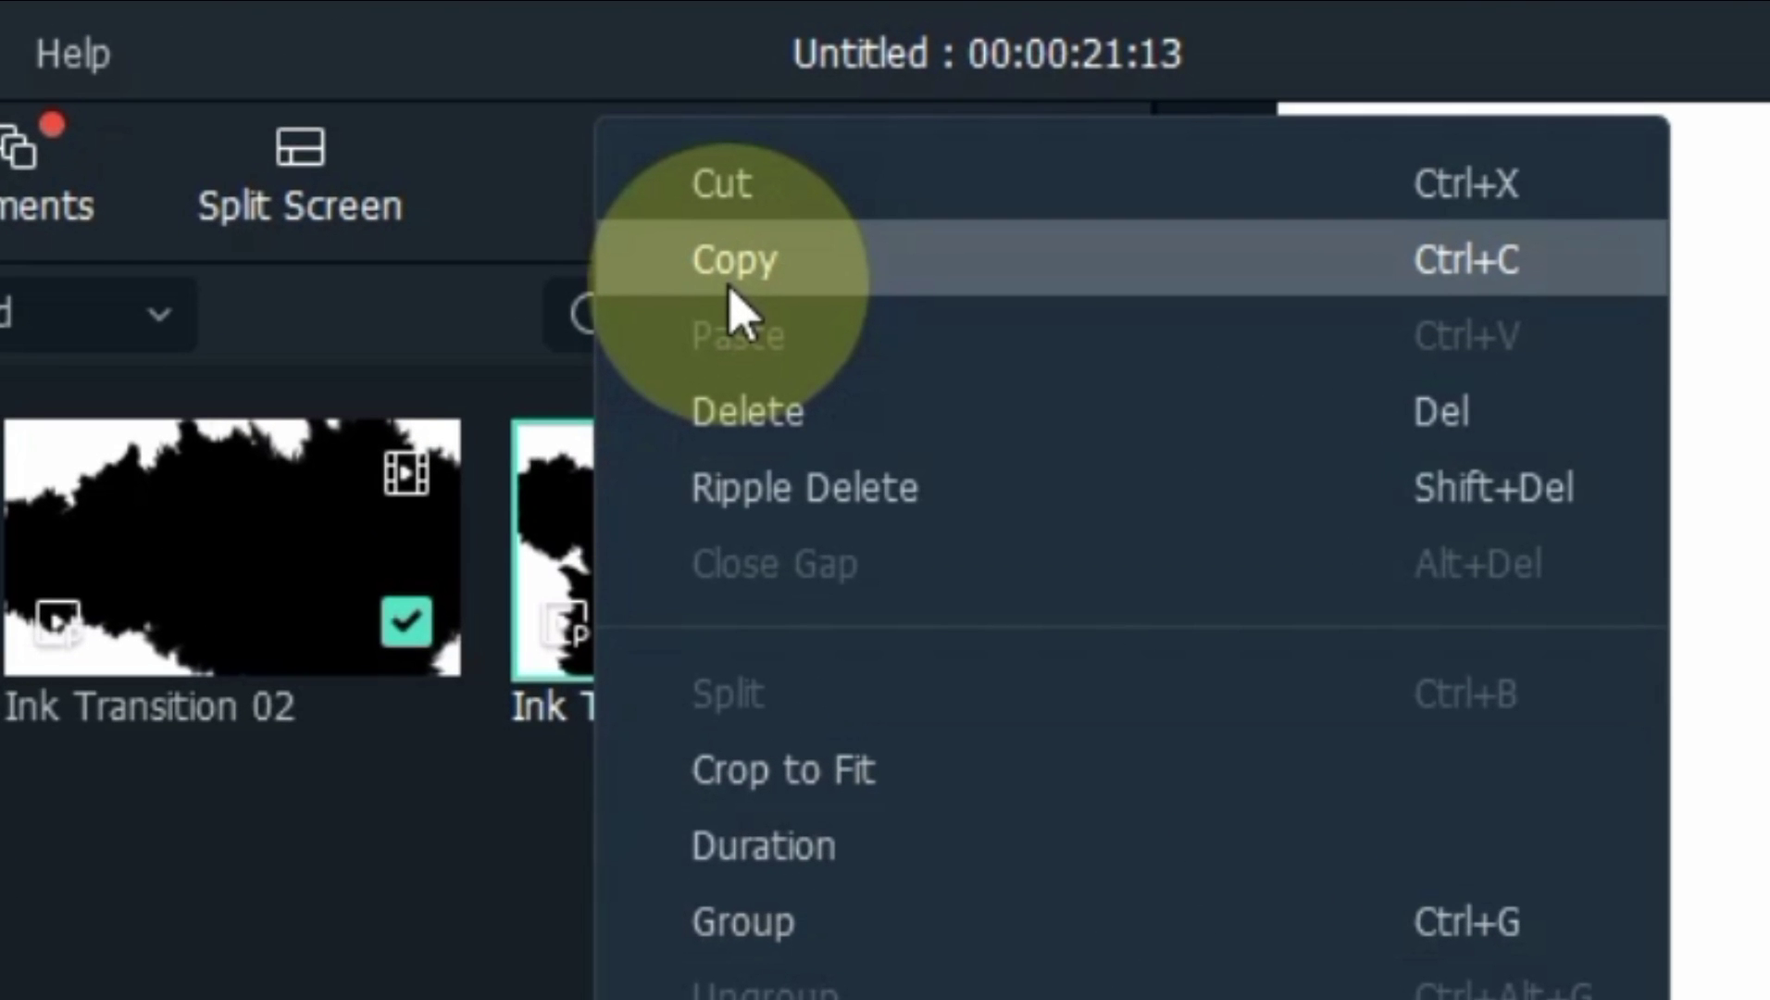
{"action": "left_click", "coordinate": [735, 261]}
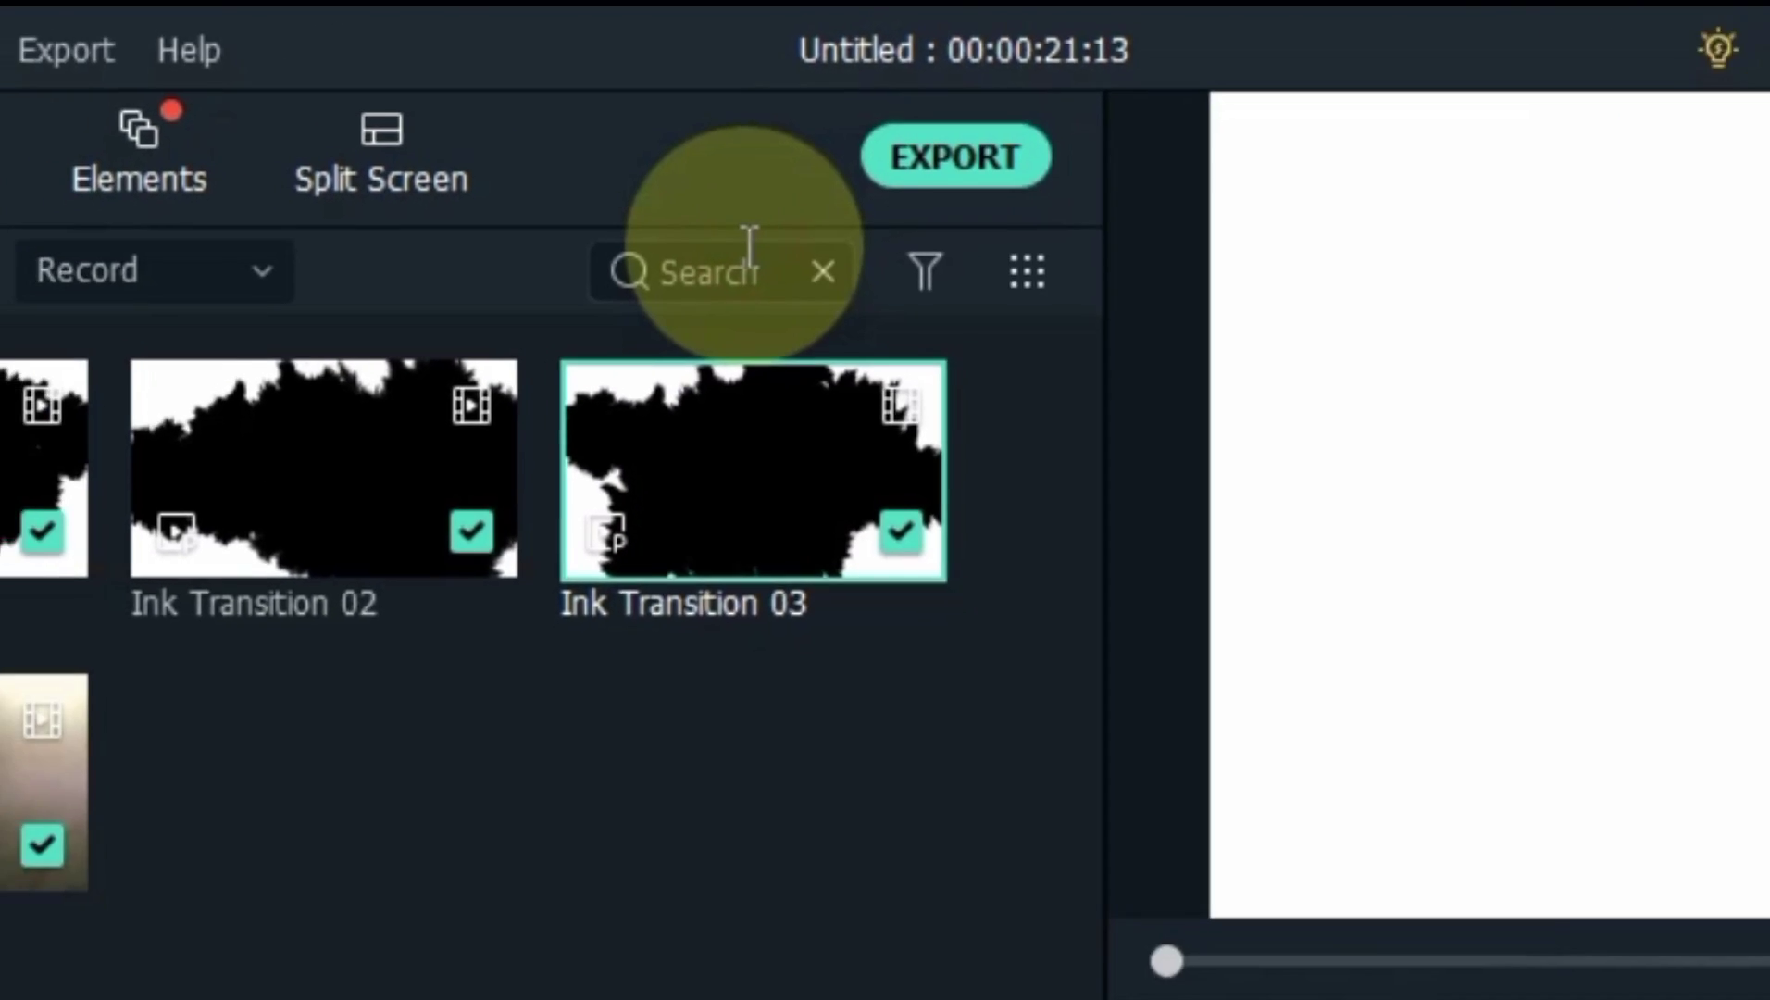
{"action": "scroll", "coordinate": [933, 740], "scroll_direction": "up", "scroll_amount": 2}
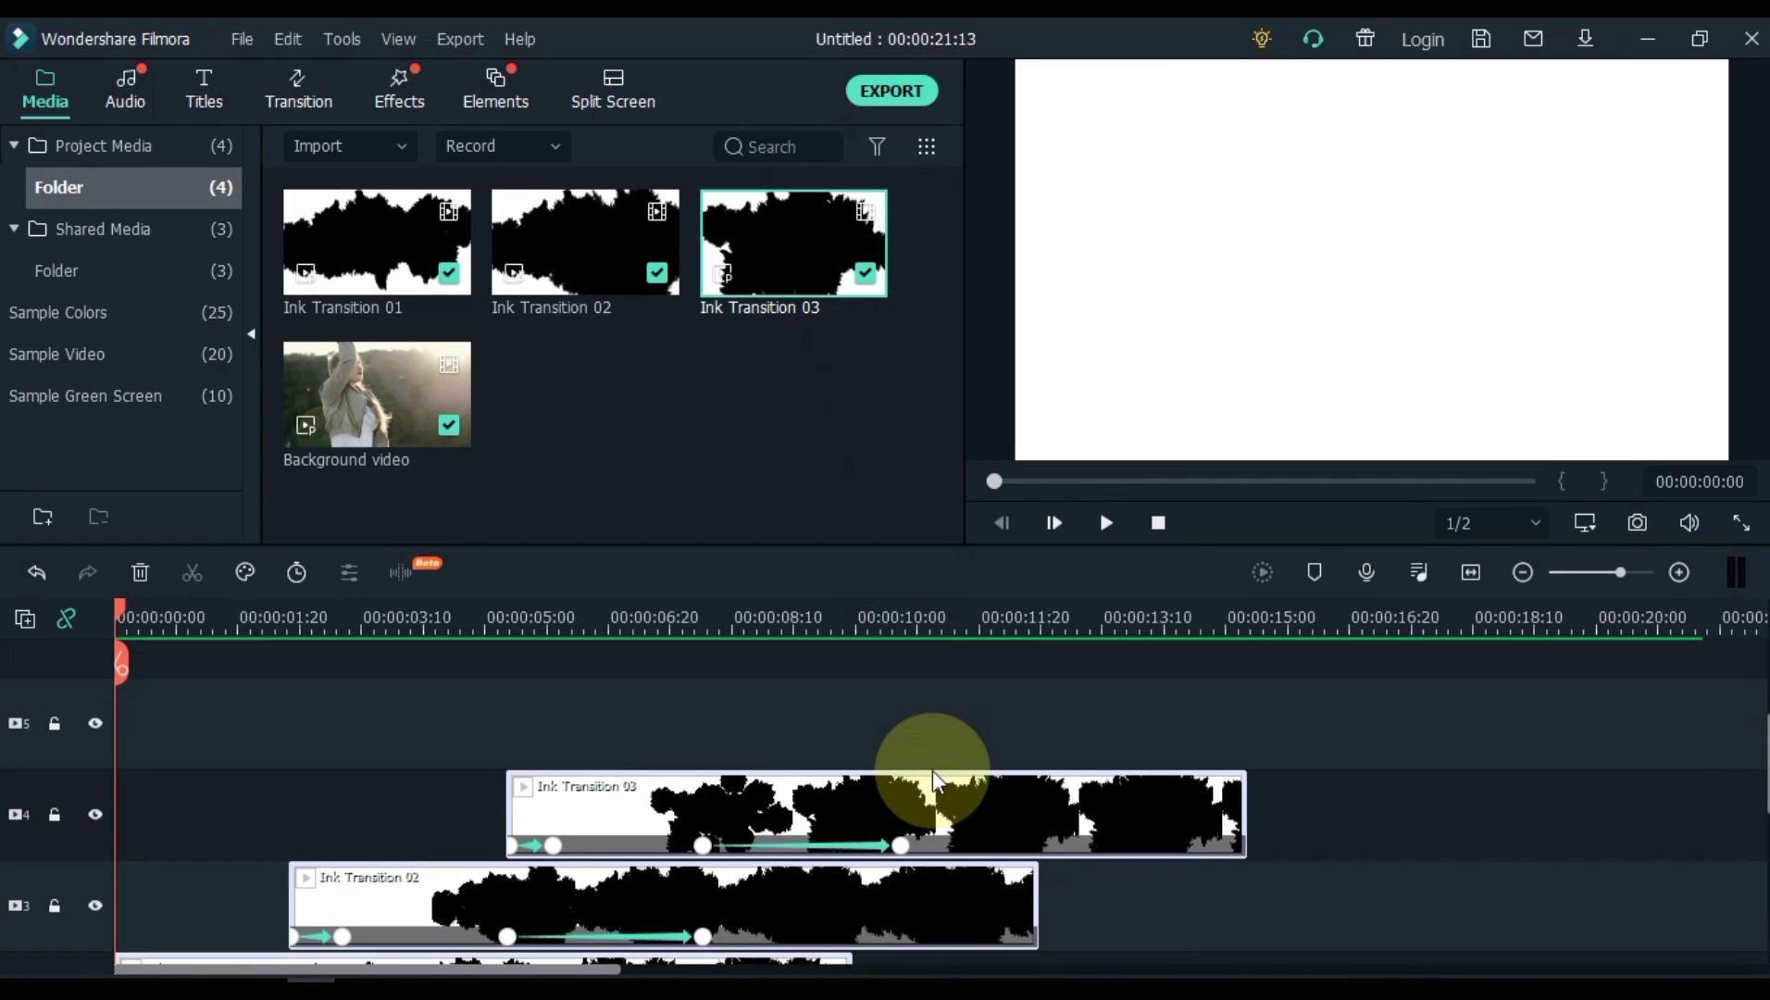
{"action": "left_click", "coordinate": [75, 706]}
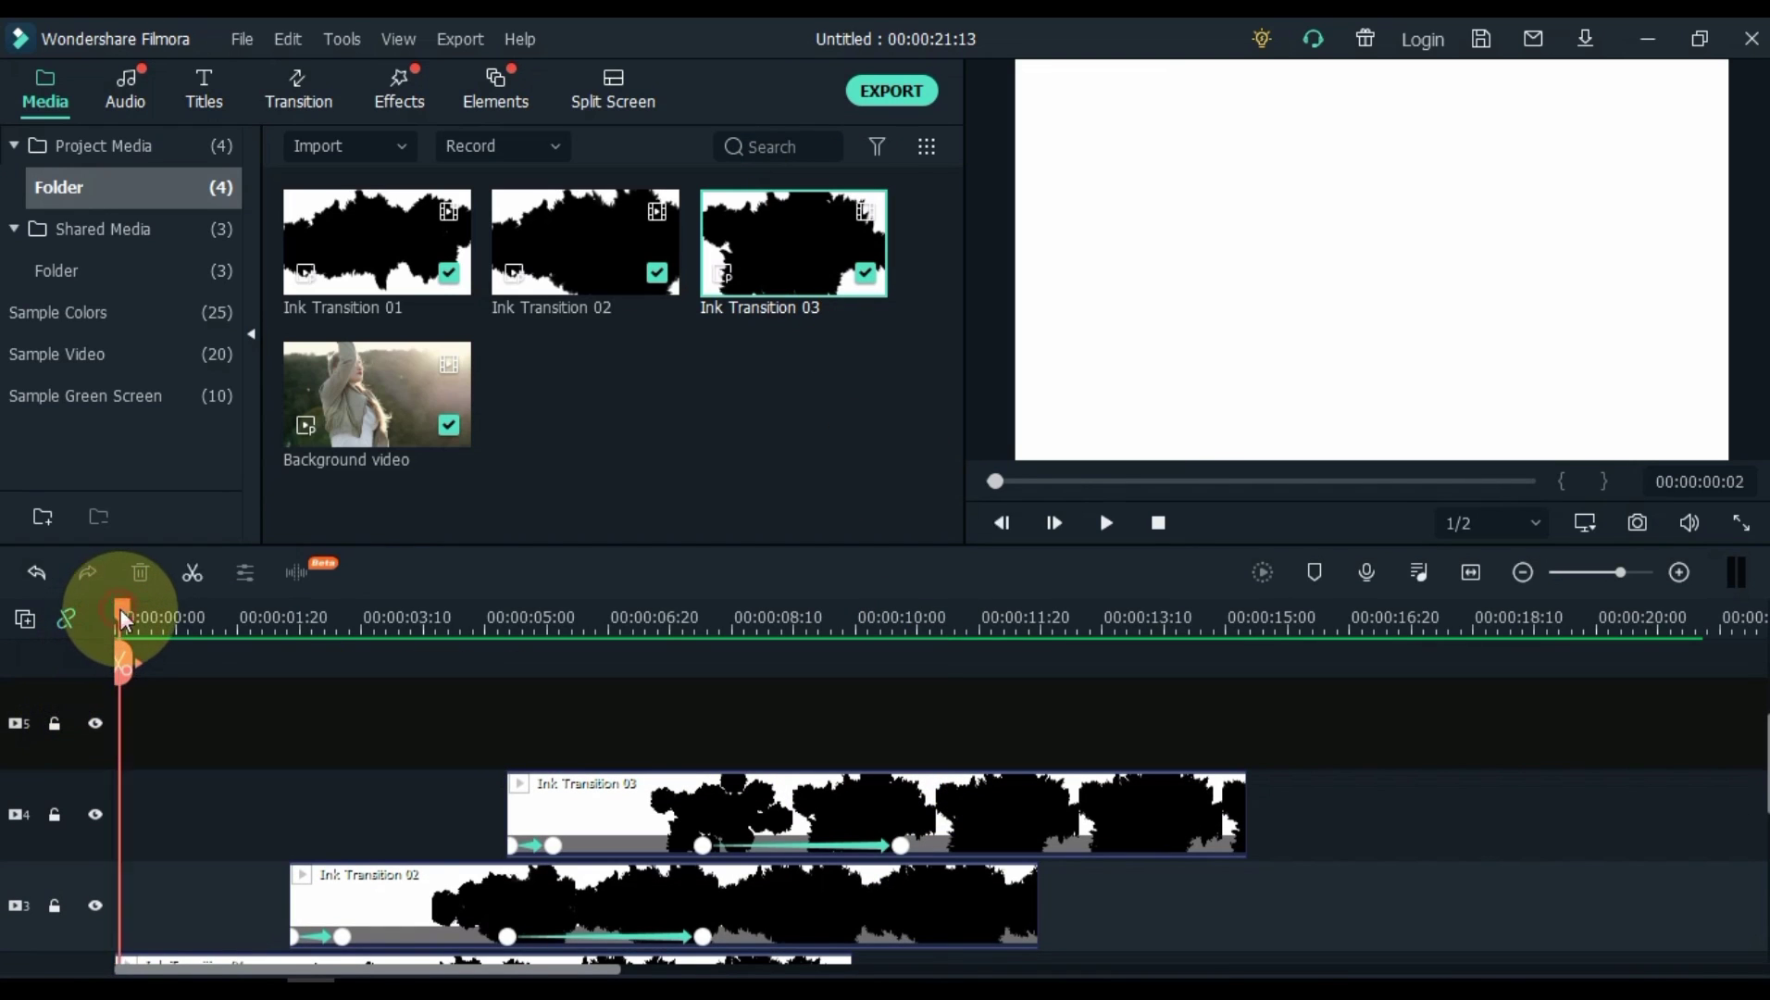
{"action": "mouse_move", "coordinate": [123, 618]}
{"action": "left_mouse_down"}
{"action": "mouse_move", "coordinate": [324, 667]}
{"action": "mouse_move", "coordinate": [703, 703]}
{"action": "left_mouse_up"}
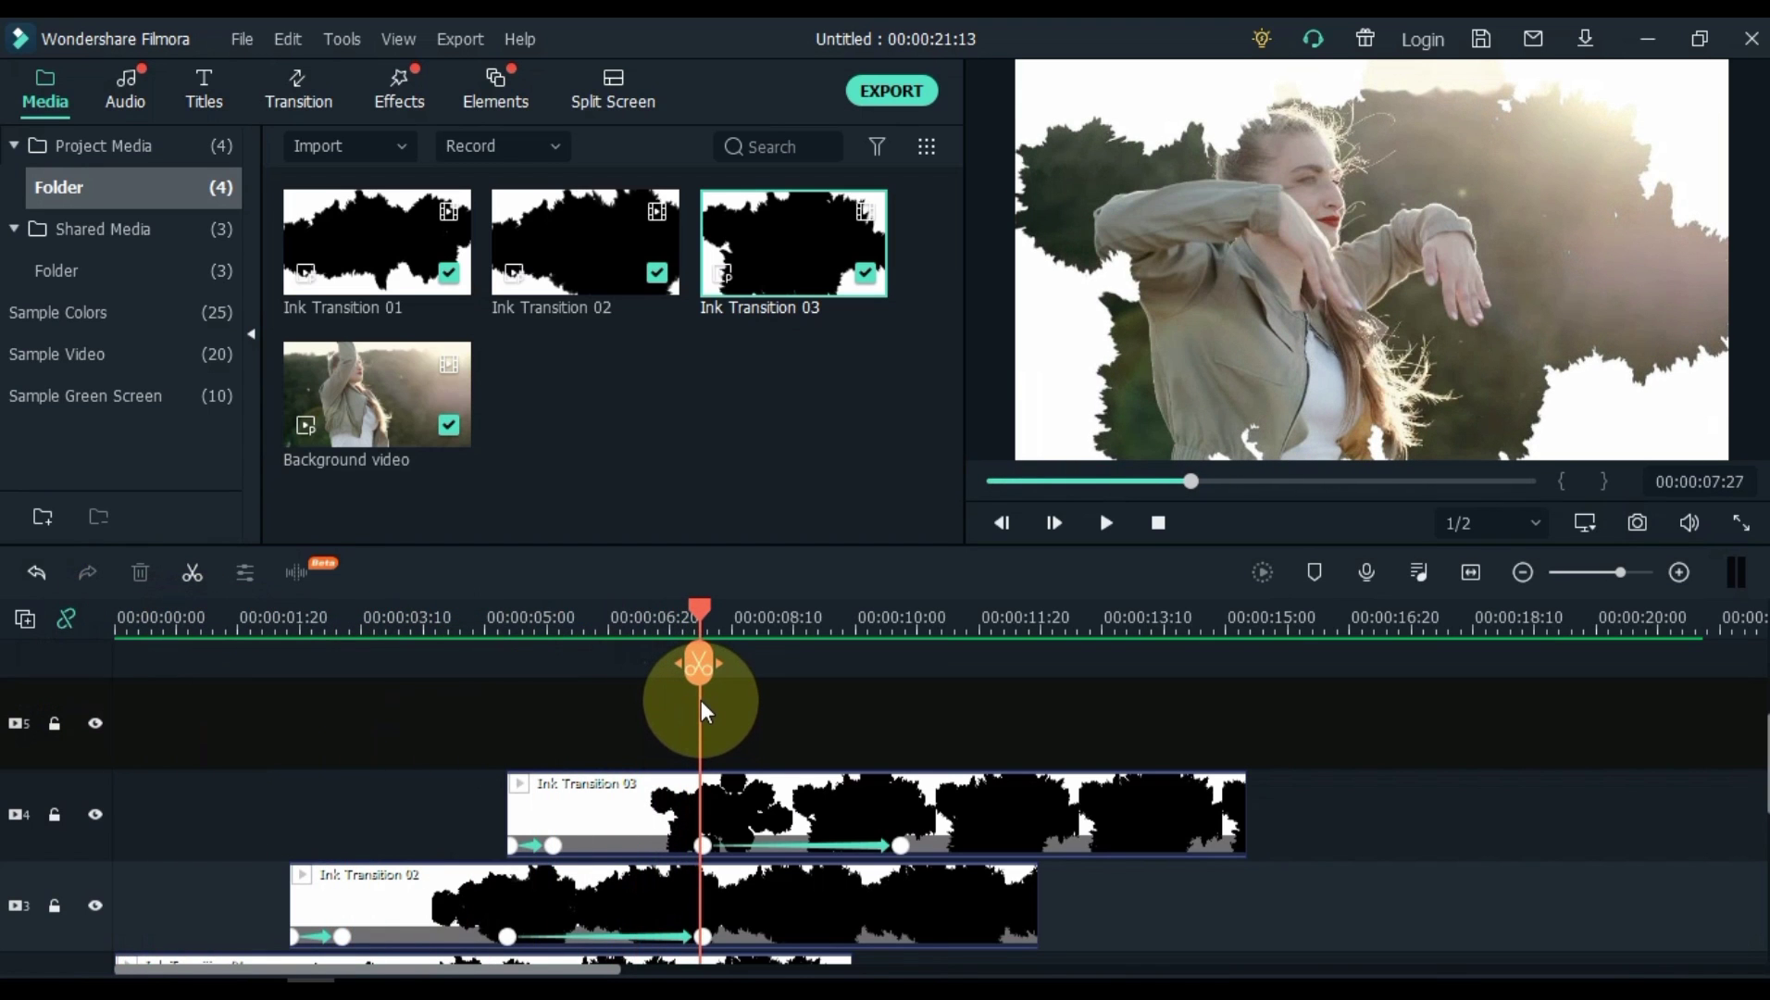
{"action": "scroll", "coordinate": [723, 809], "scroll_direction": "up", "scroll_amount": 1}
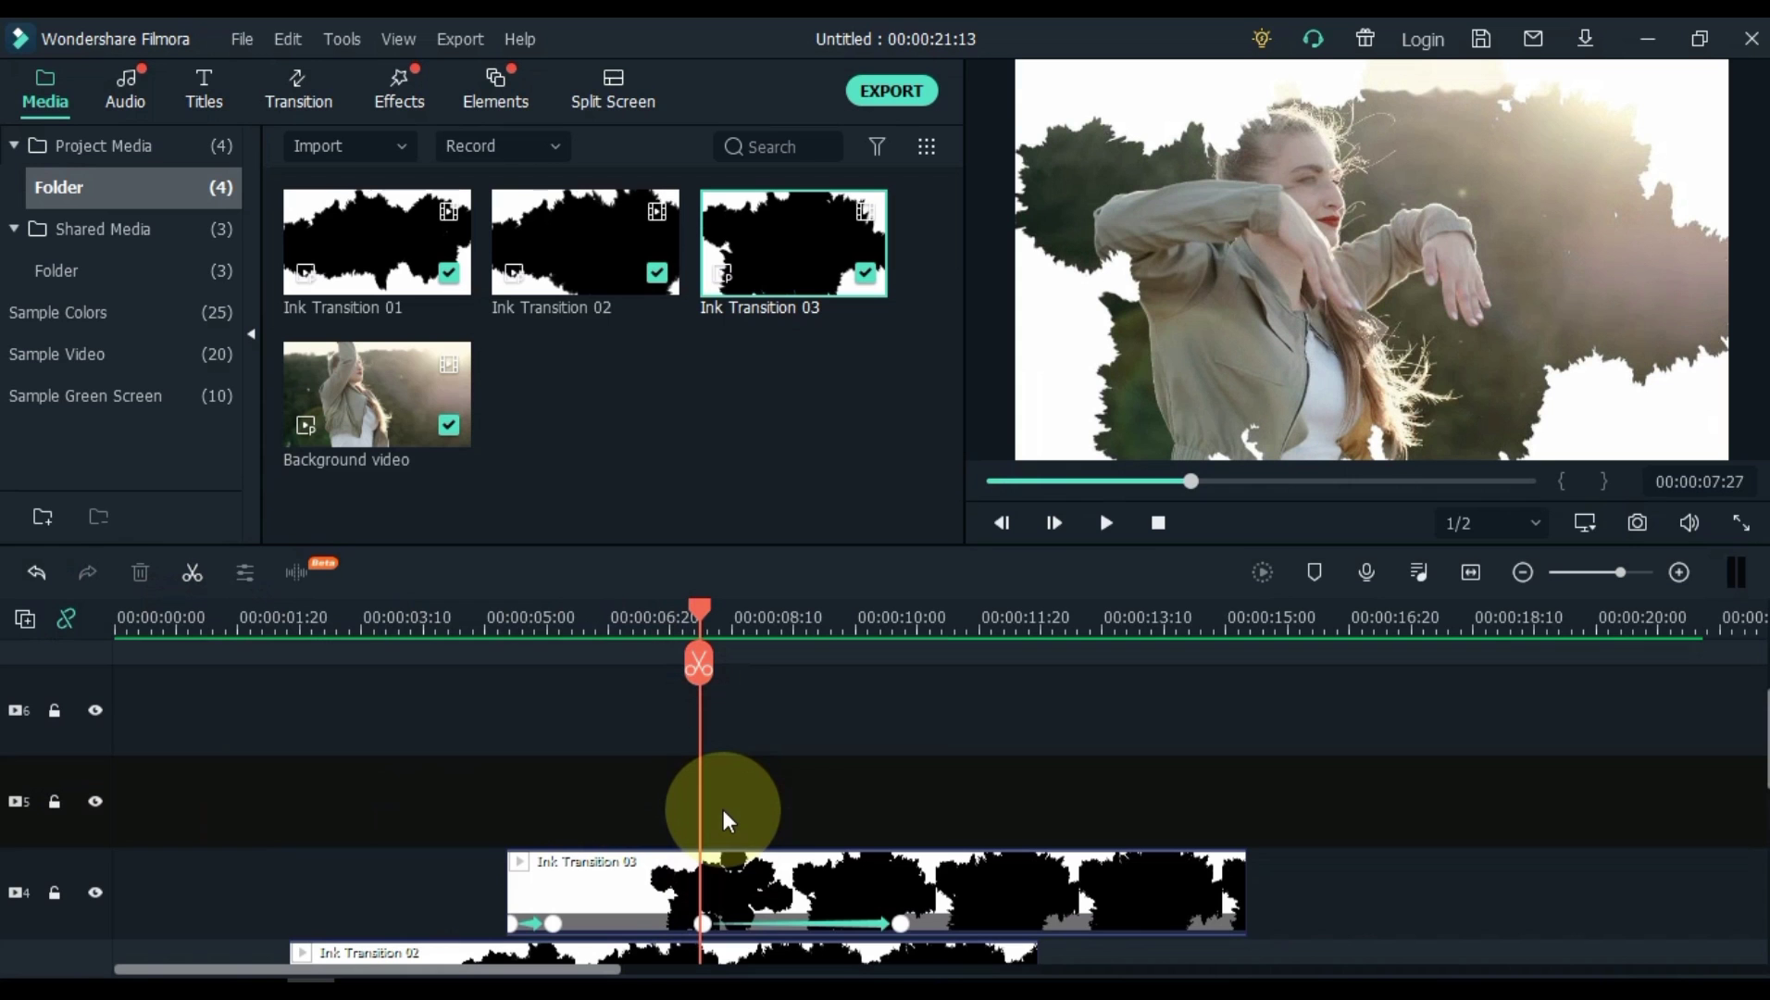
{"action": "right_click", "coordinate": [722, 809]}
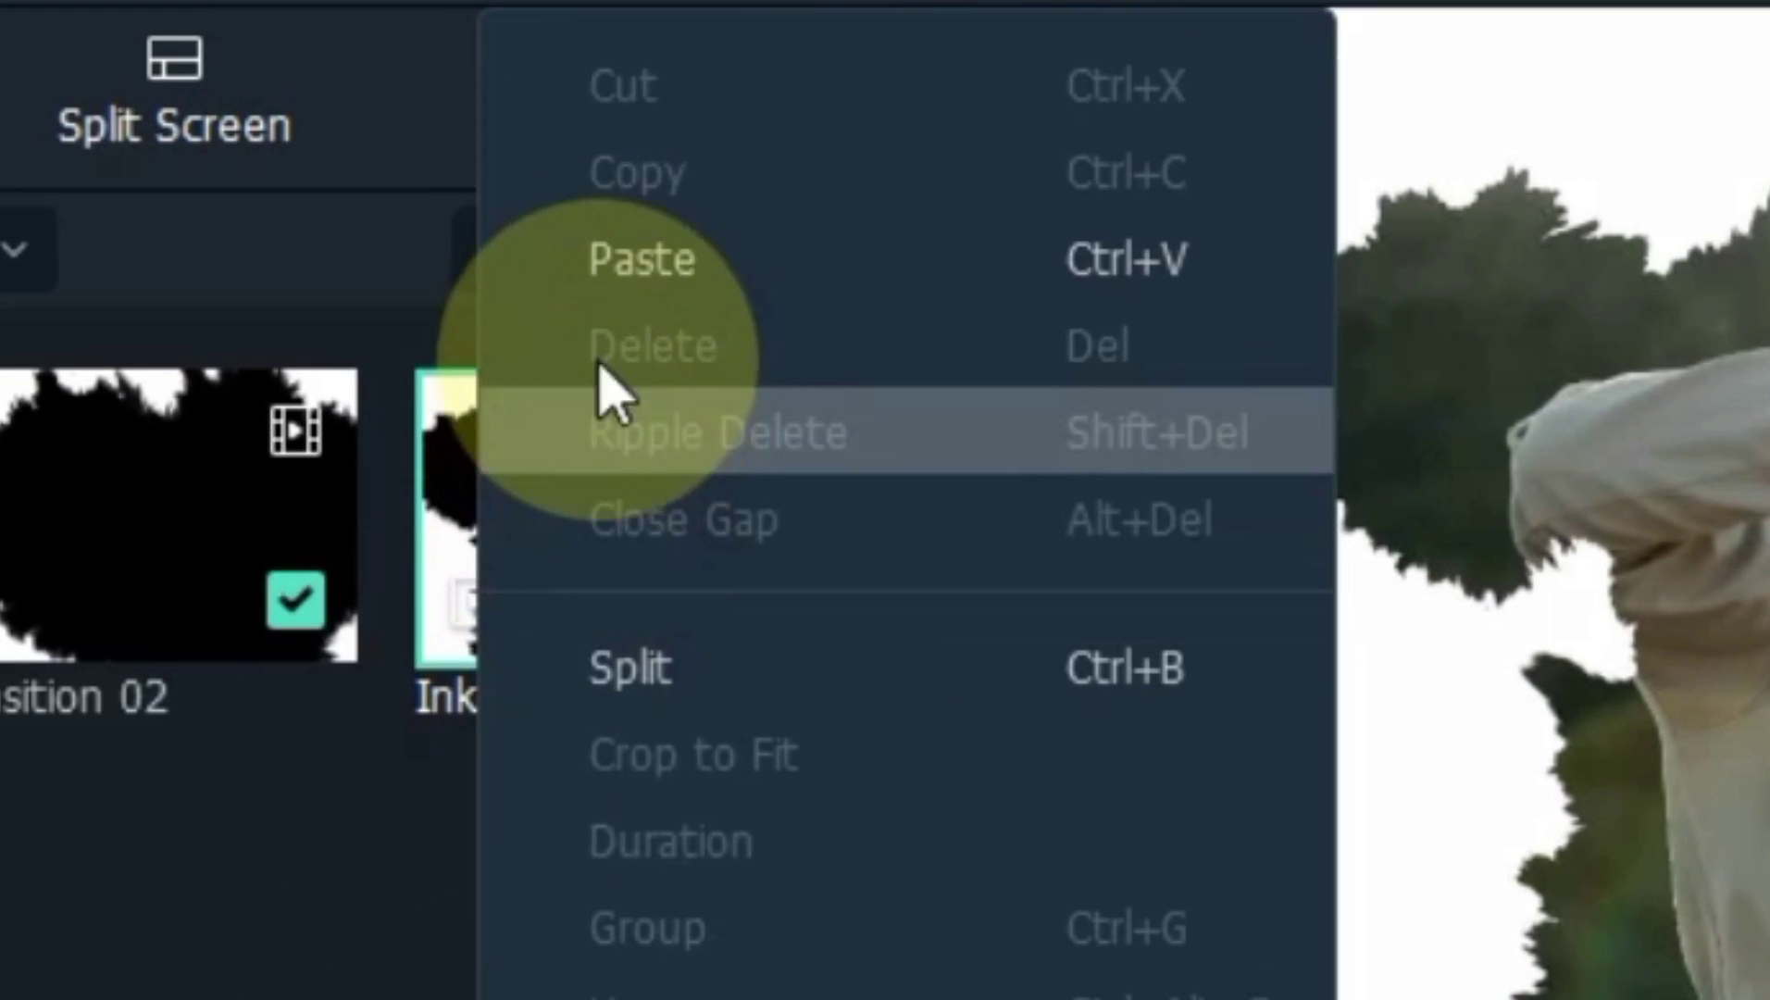
Step: Paste the three ink clip copies onto tracks 5–7 and fit the timeline
{"action": "left_click", "coordinate": [629, 270]}
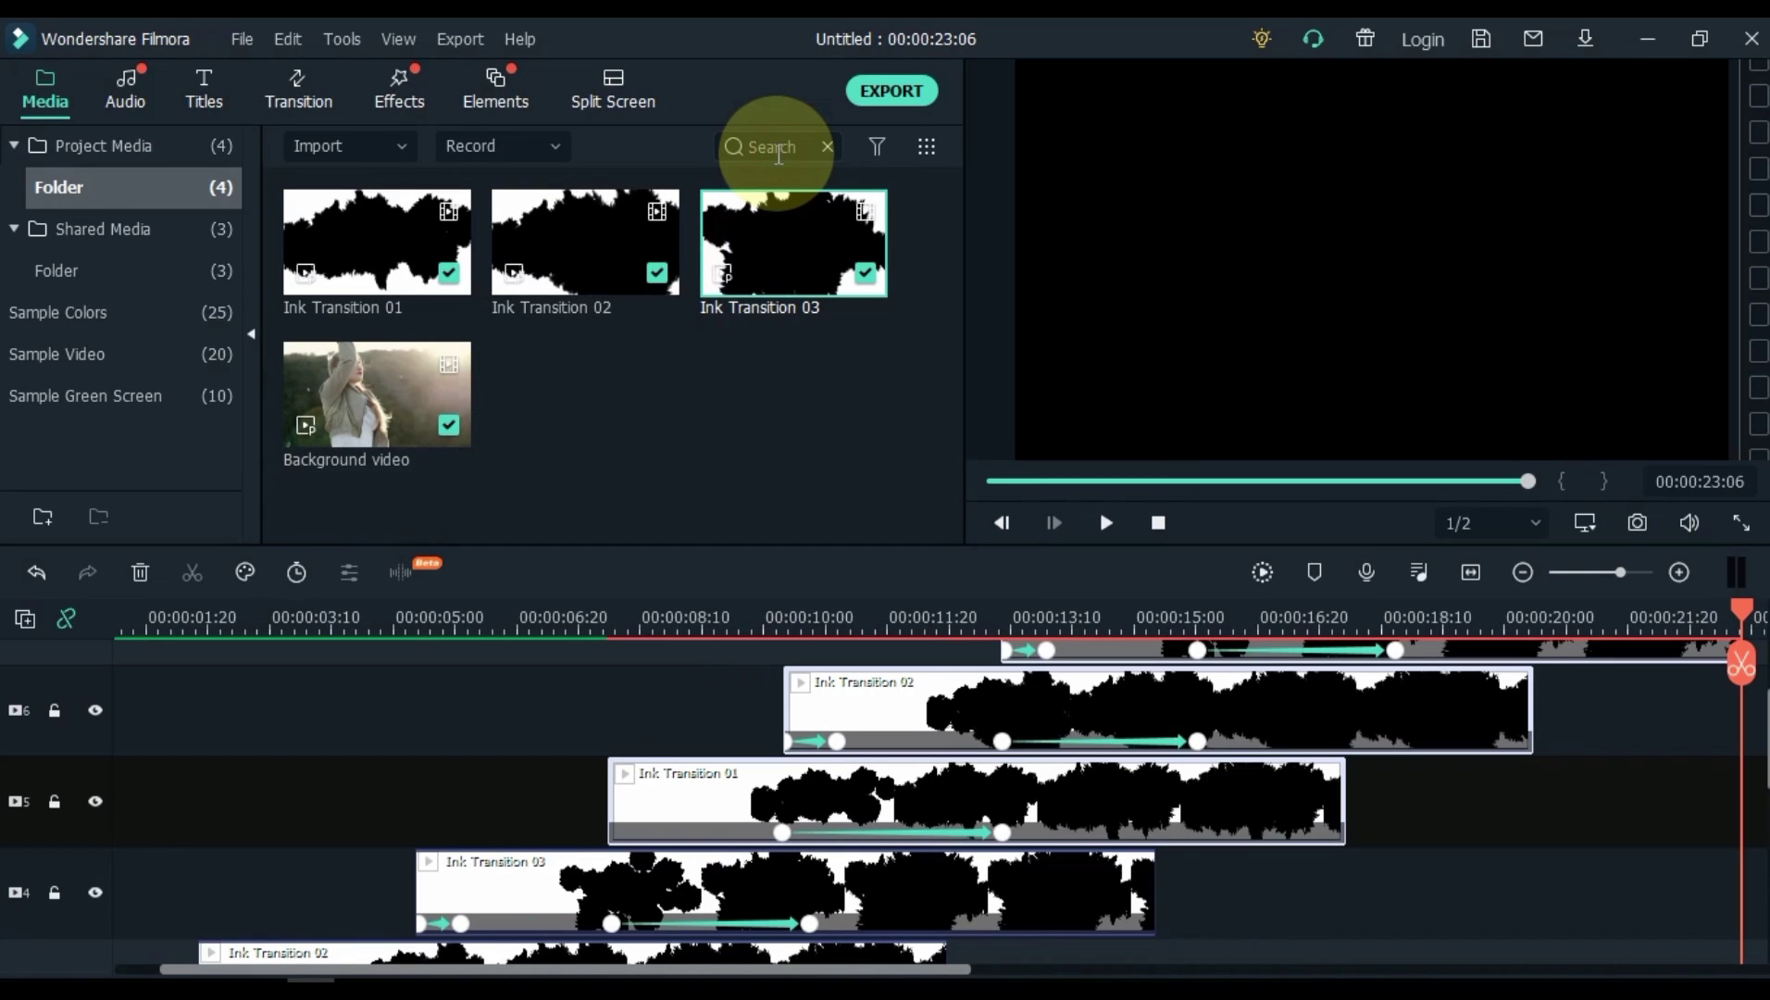
{"action": "left_click", "coordinate": [1472, 572]}
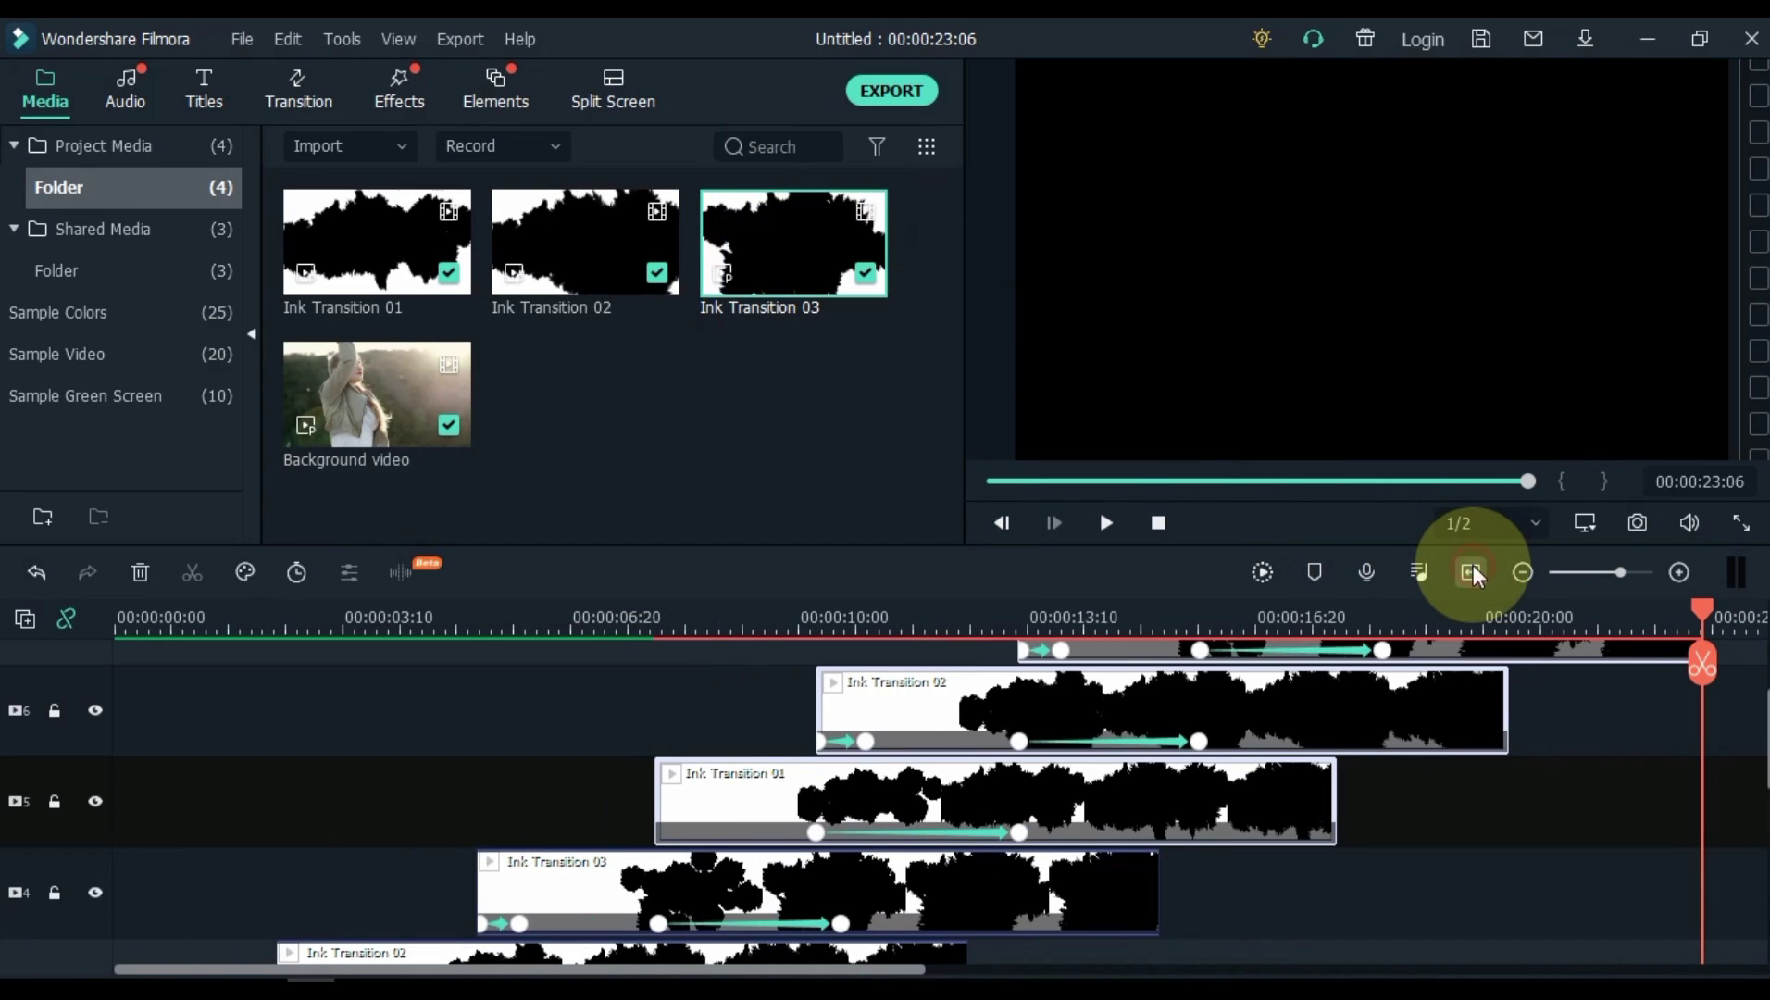
{"action": "scroll", "coordinate": [1452, 647], "scroll_direction": "down", "scroll_amount": 5}
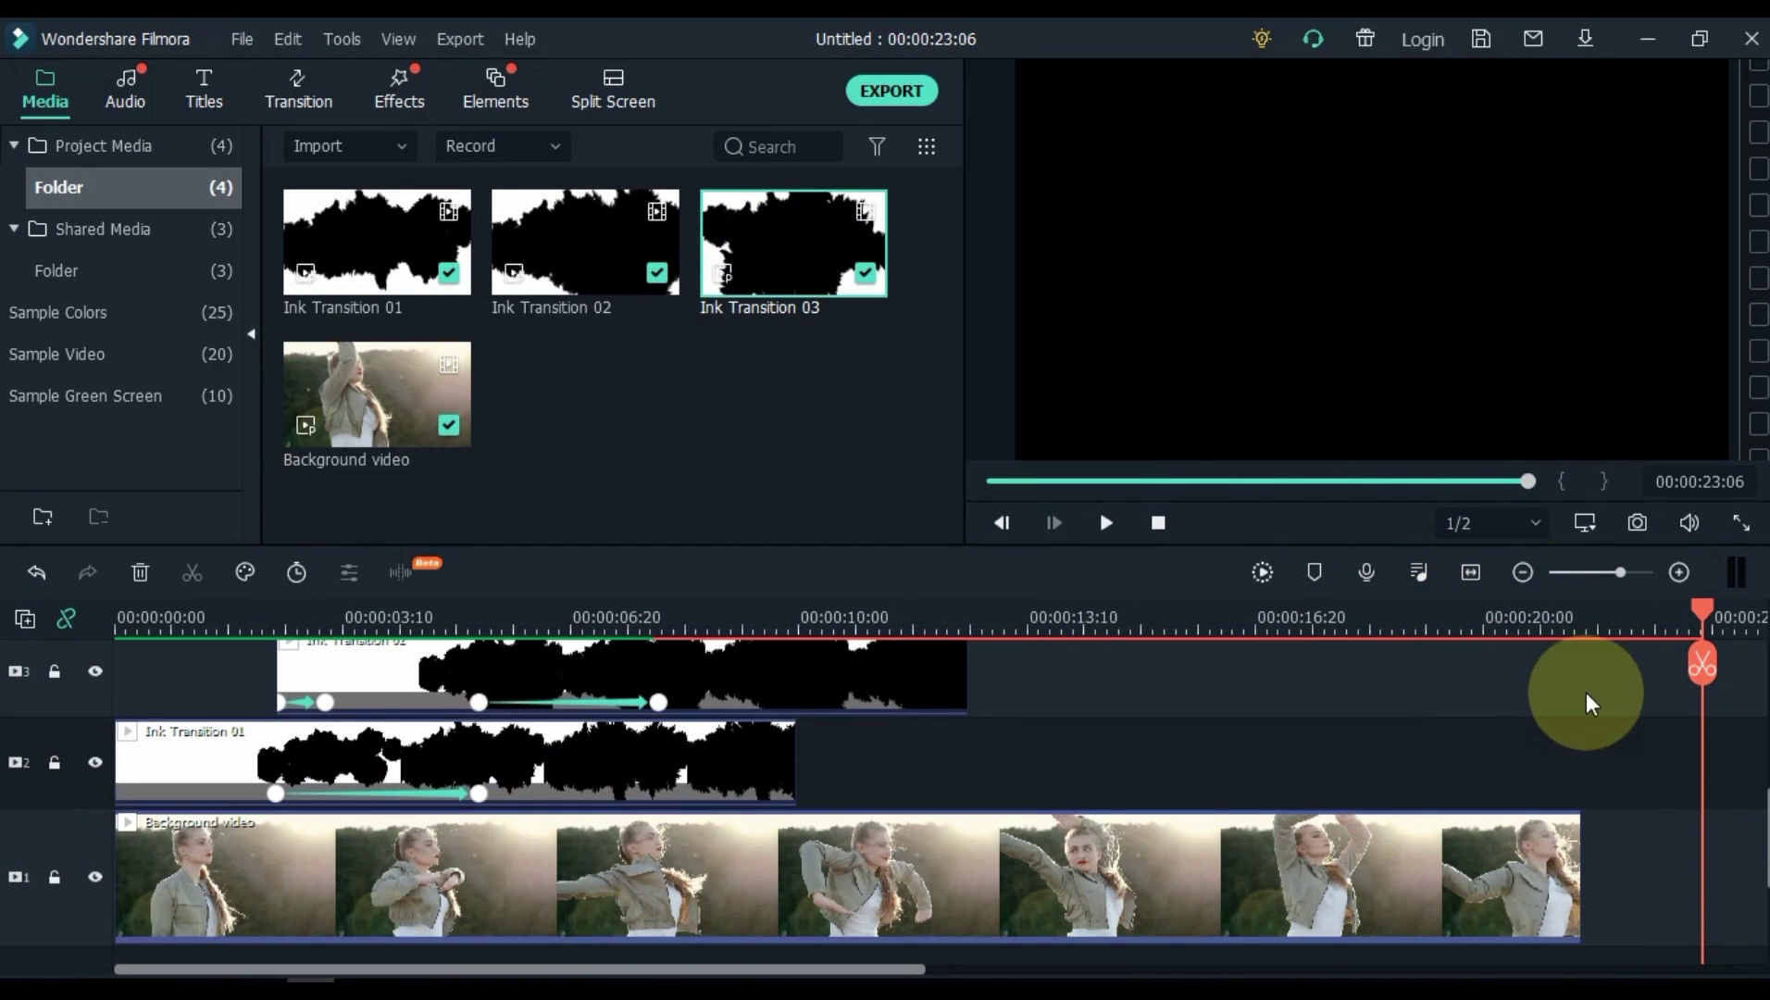
Step: Trim the top Ink Transition 03 copy at 00:00:21:13 and extend its fade to the new end
{"action": "left_click_drag", "start_coordinate": [1700, 607], "coordinate": [1585, 612]}
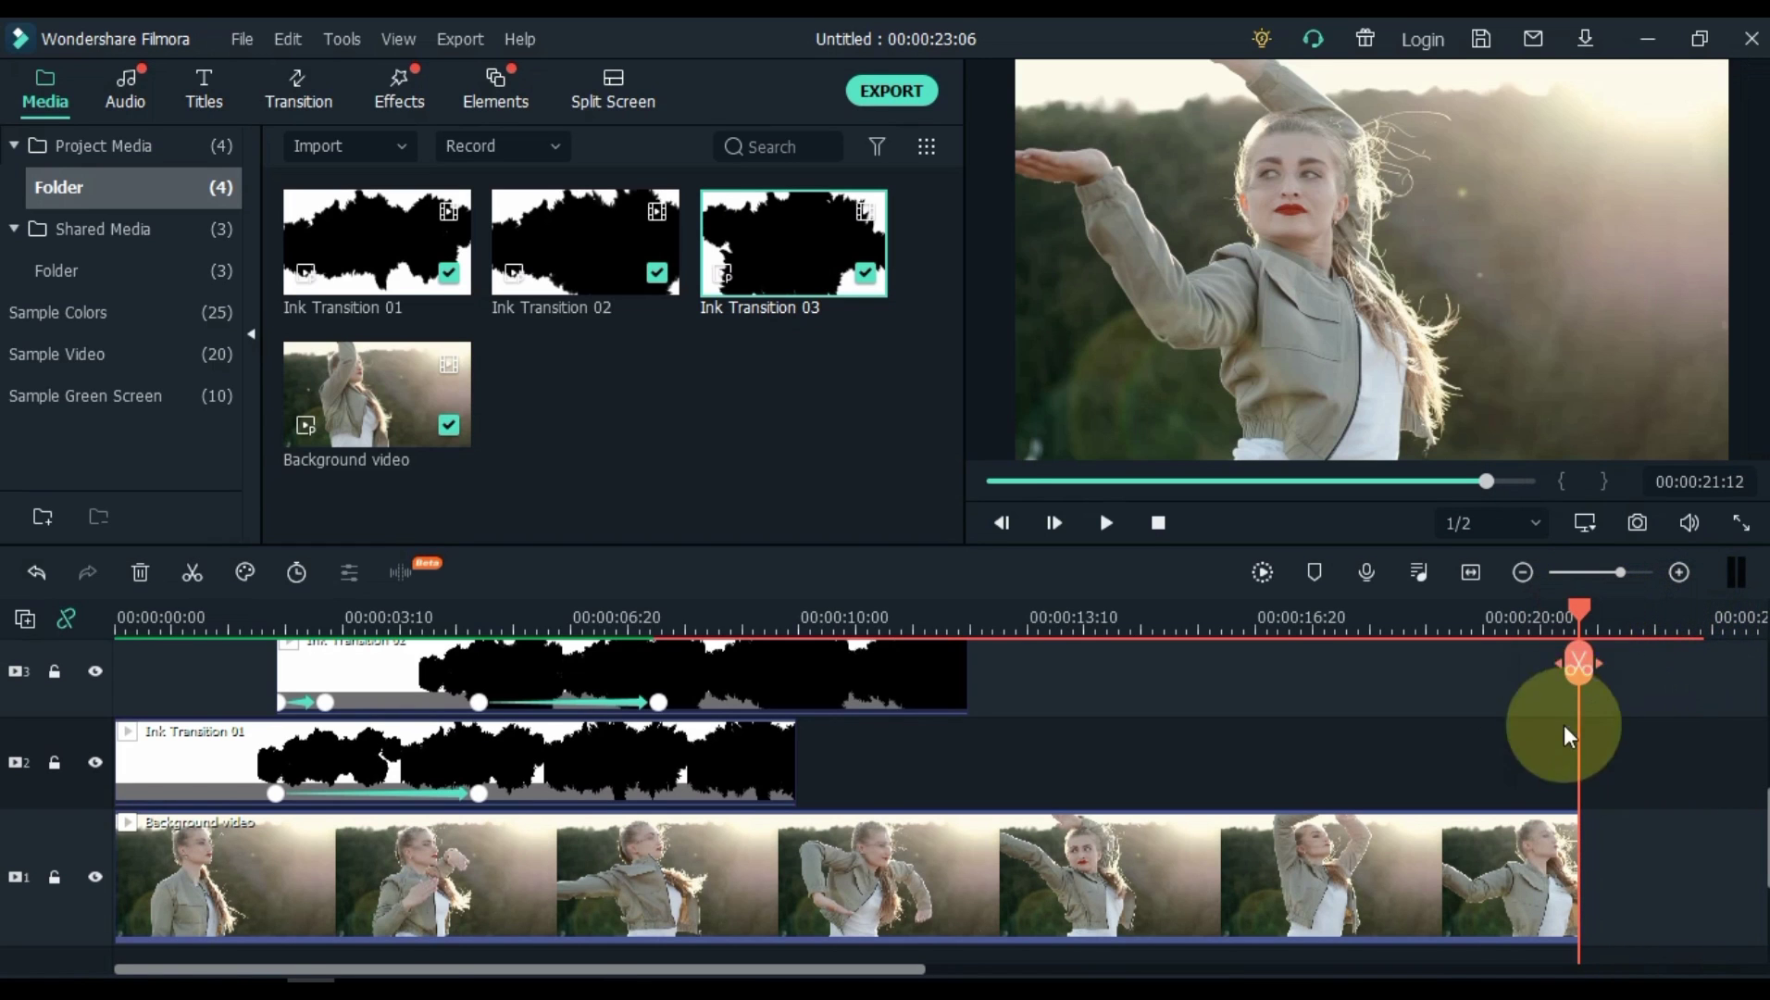
{"action": "scroll", "coordinate": [1545, 837], "scroll_direction": "up", "scroll_amount": 3}
{"action": "scroll", "coordinate": [1544, 837], "scroll_direction": "up", "scroll_amount": 3}
{"action": "left_click", "coordinate": [1543, 811]}
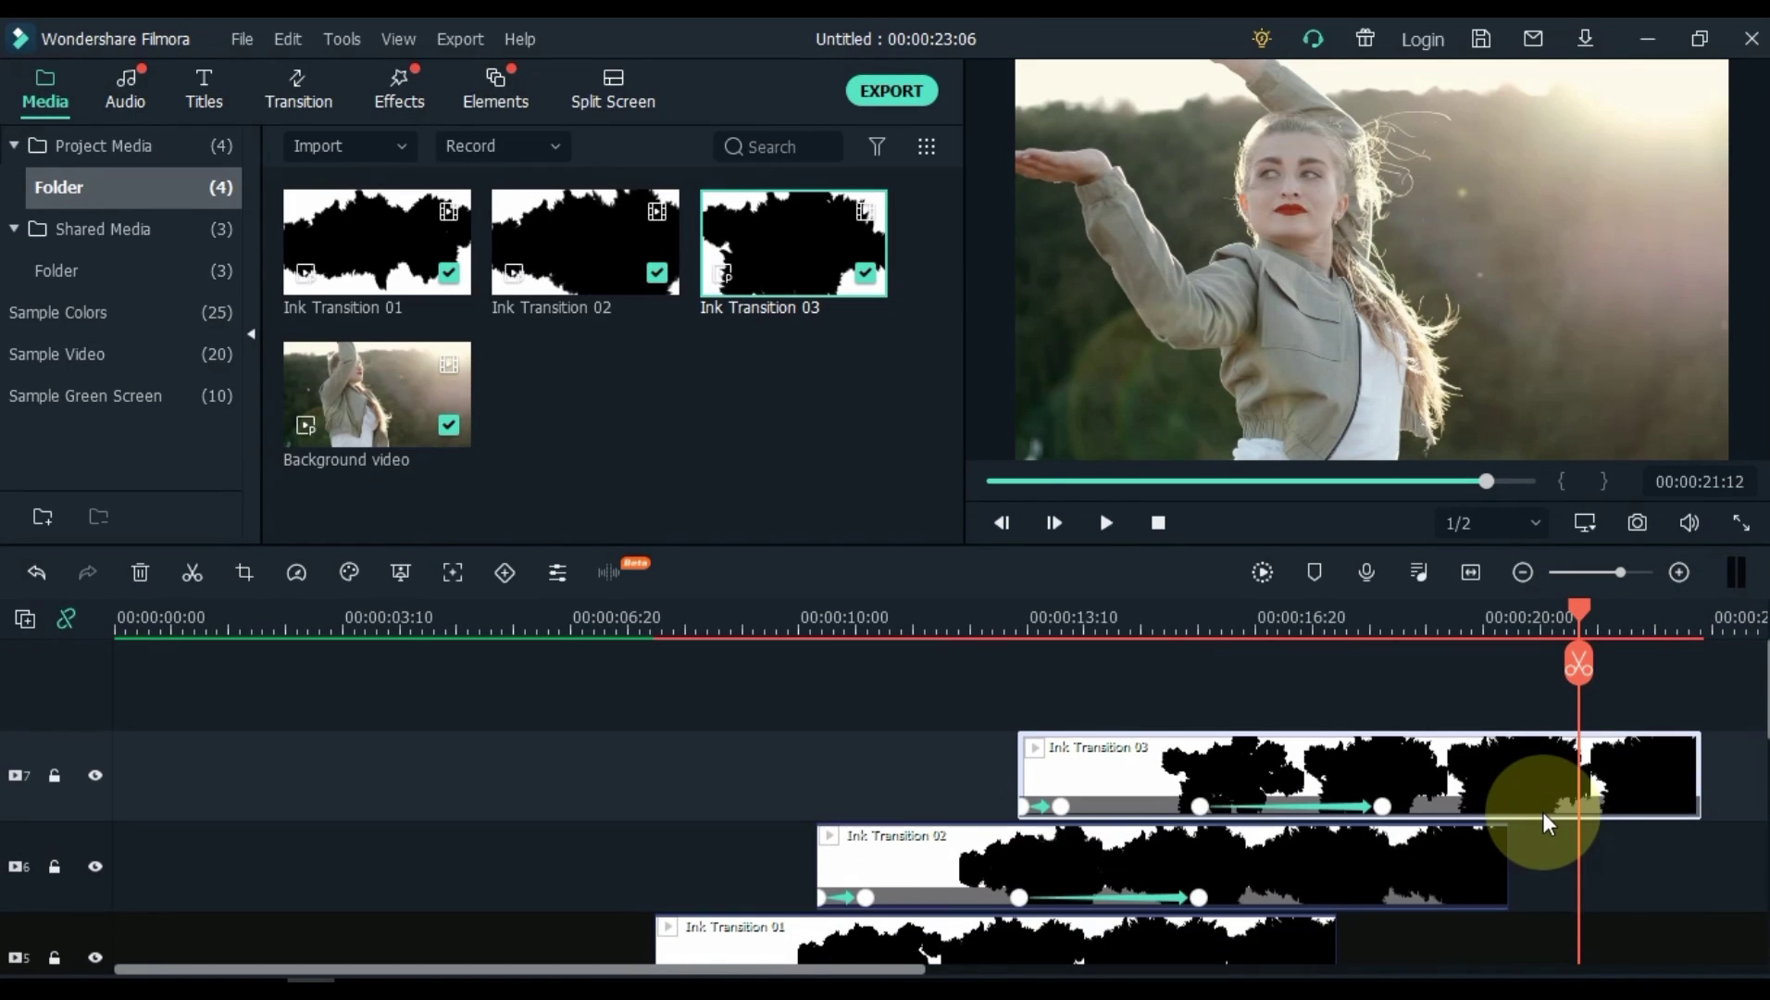
{"action": "key", "text": "ctrl+b"}
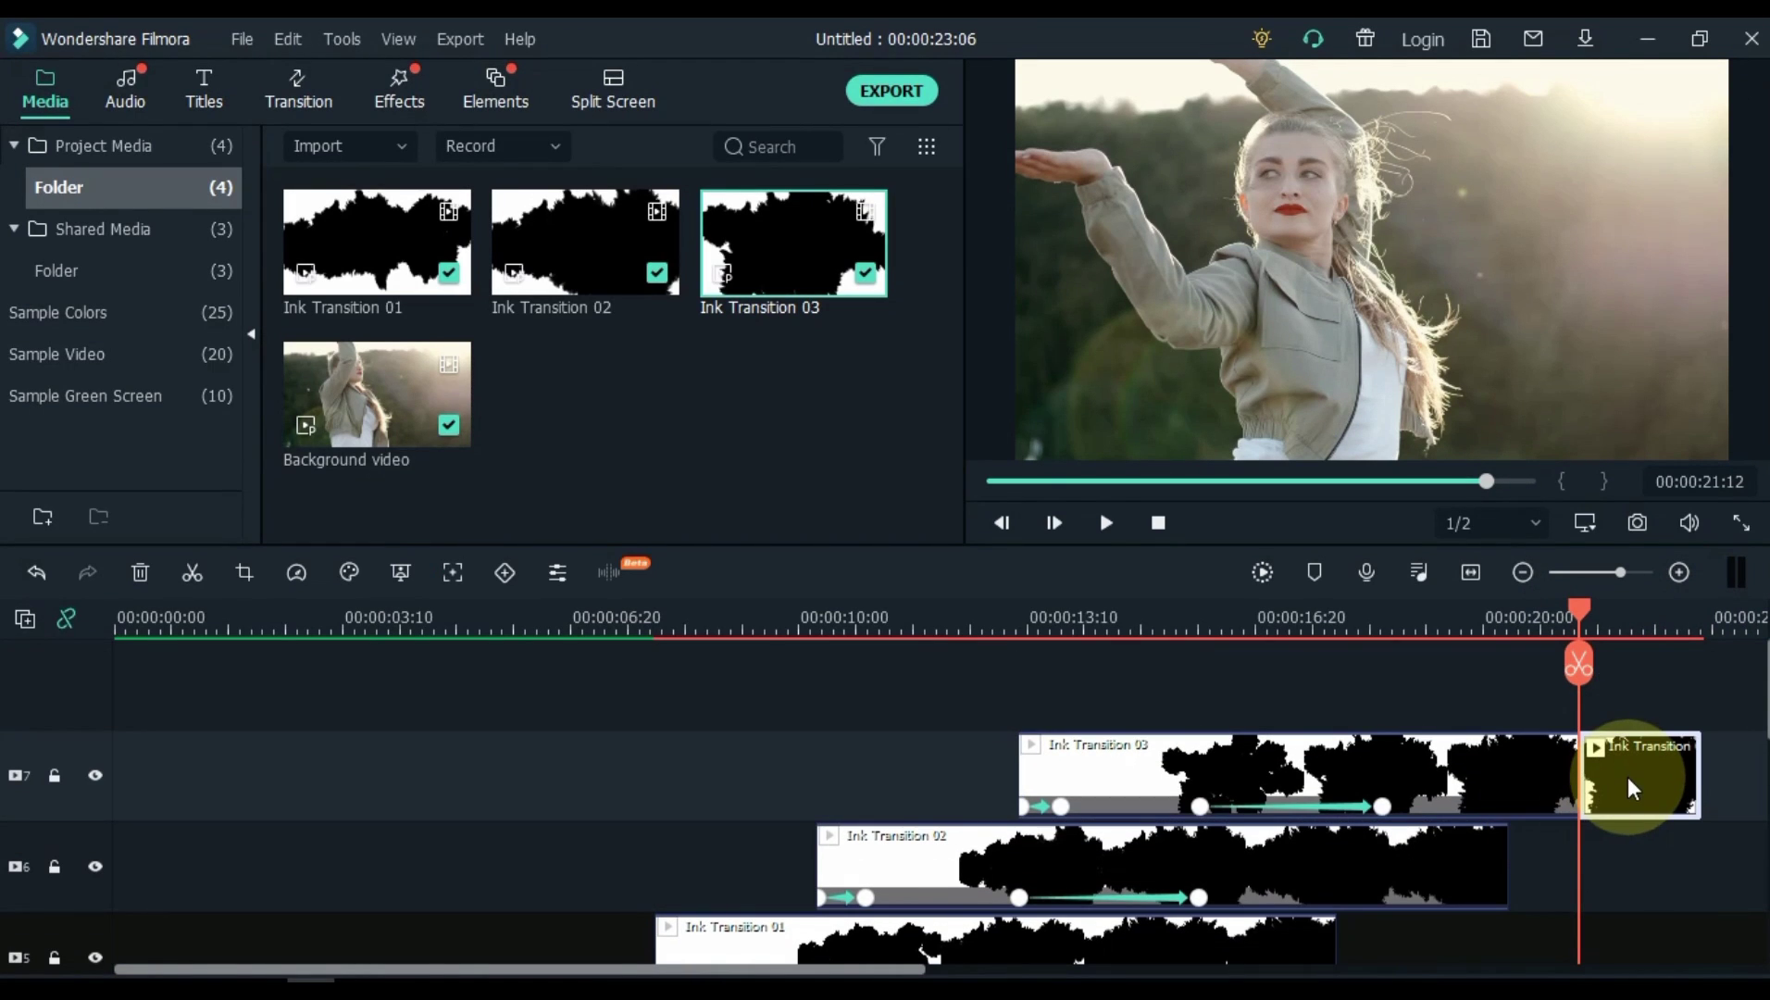
{"action": "key", "text": "Delete"}
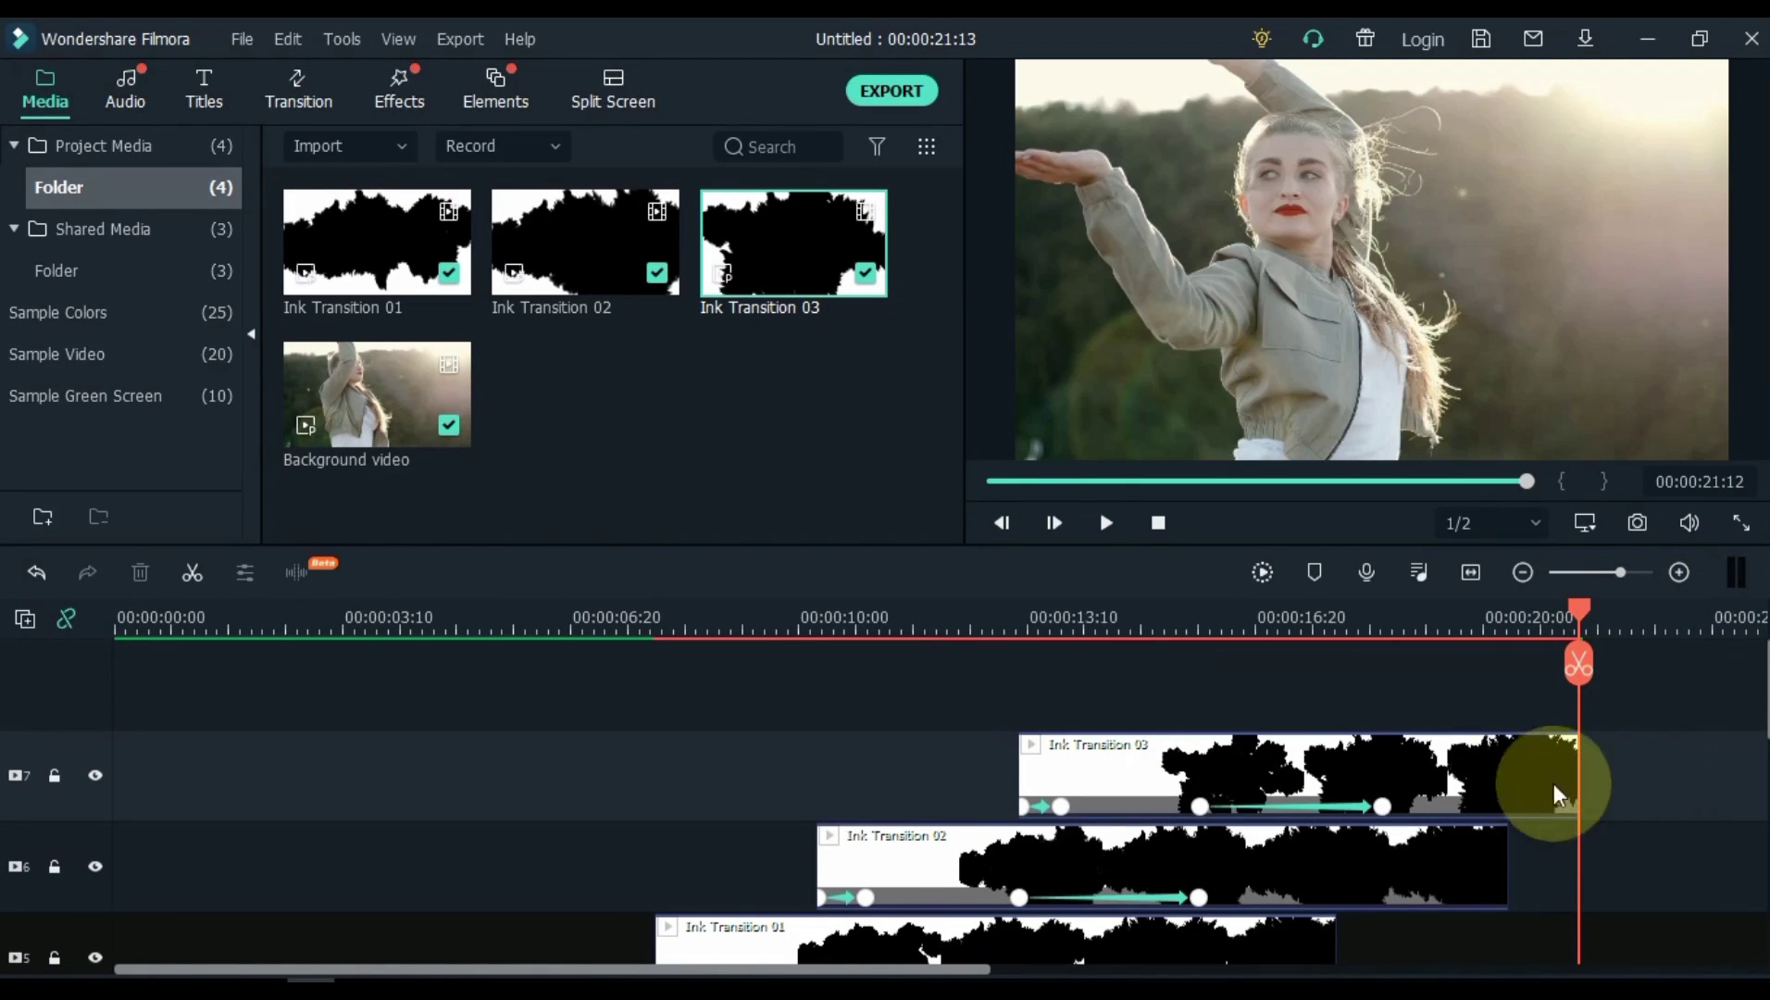
{"action": "left_click_drag", "start_coordinate": [1388, 816], "coordinate": [1571, 809]}
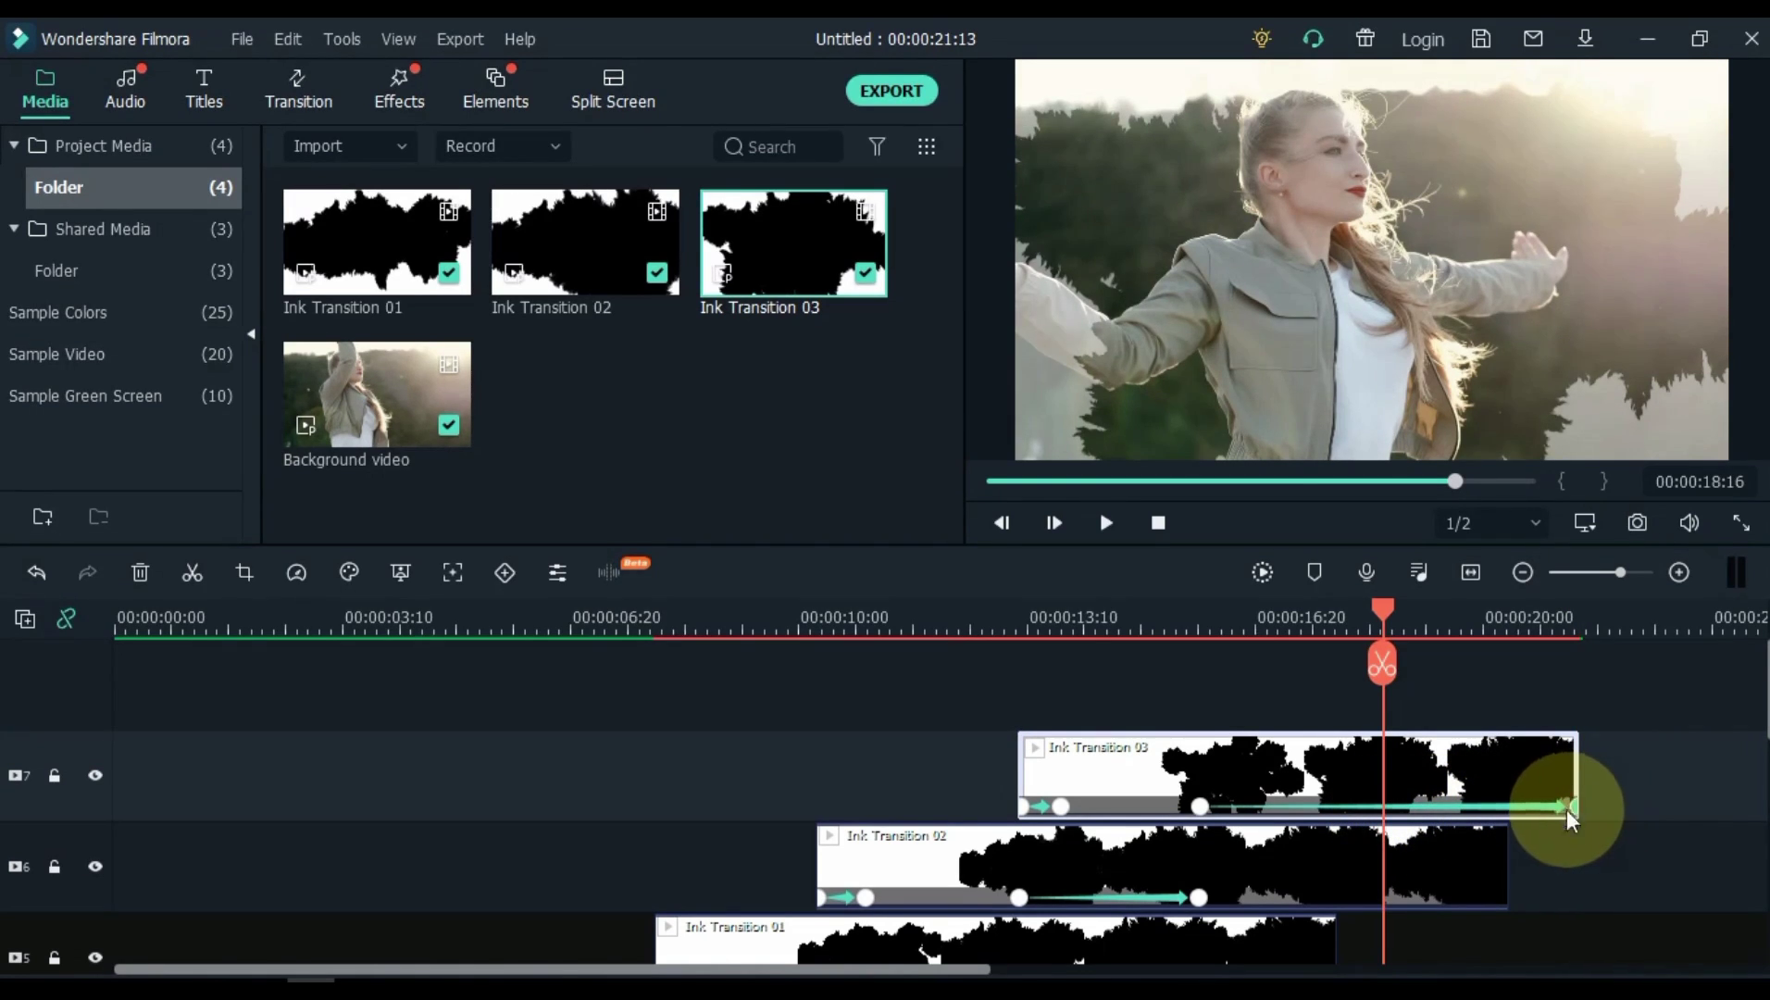
{"action": "left_click", "coordinate": [1471, 572]}
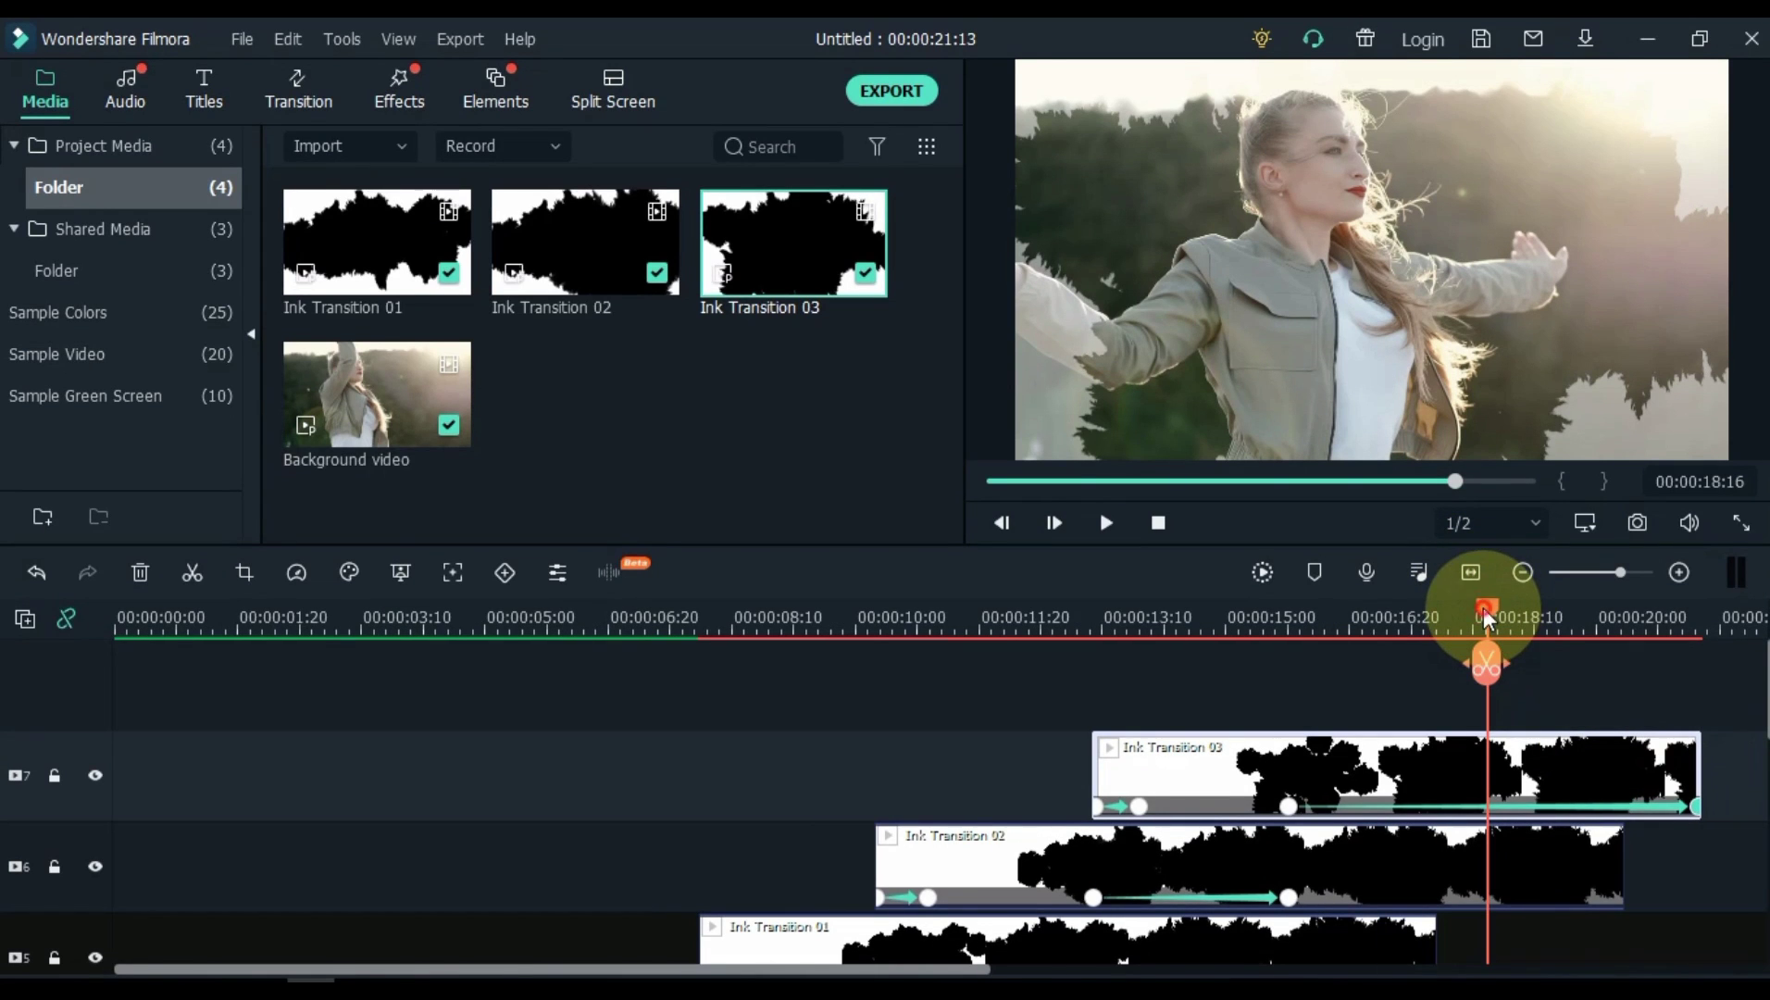
Step: Return the playhead to 00:00:00:00, deselect the ink clip, and play the finished ink-reveal composite
{"action": "left_click_drag", "start_coordinate": [1484, 616], "coordinate": [71, 742]}
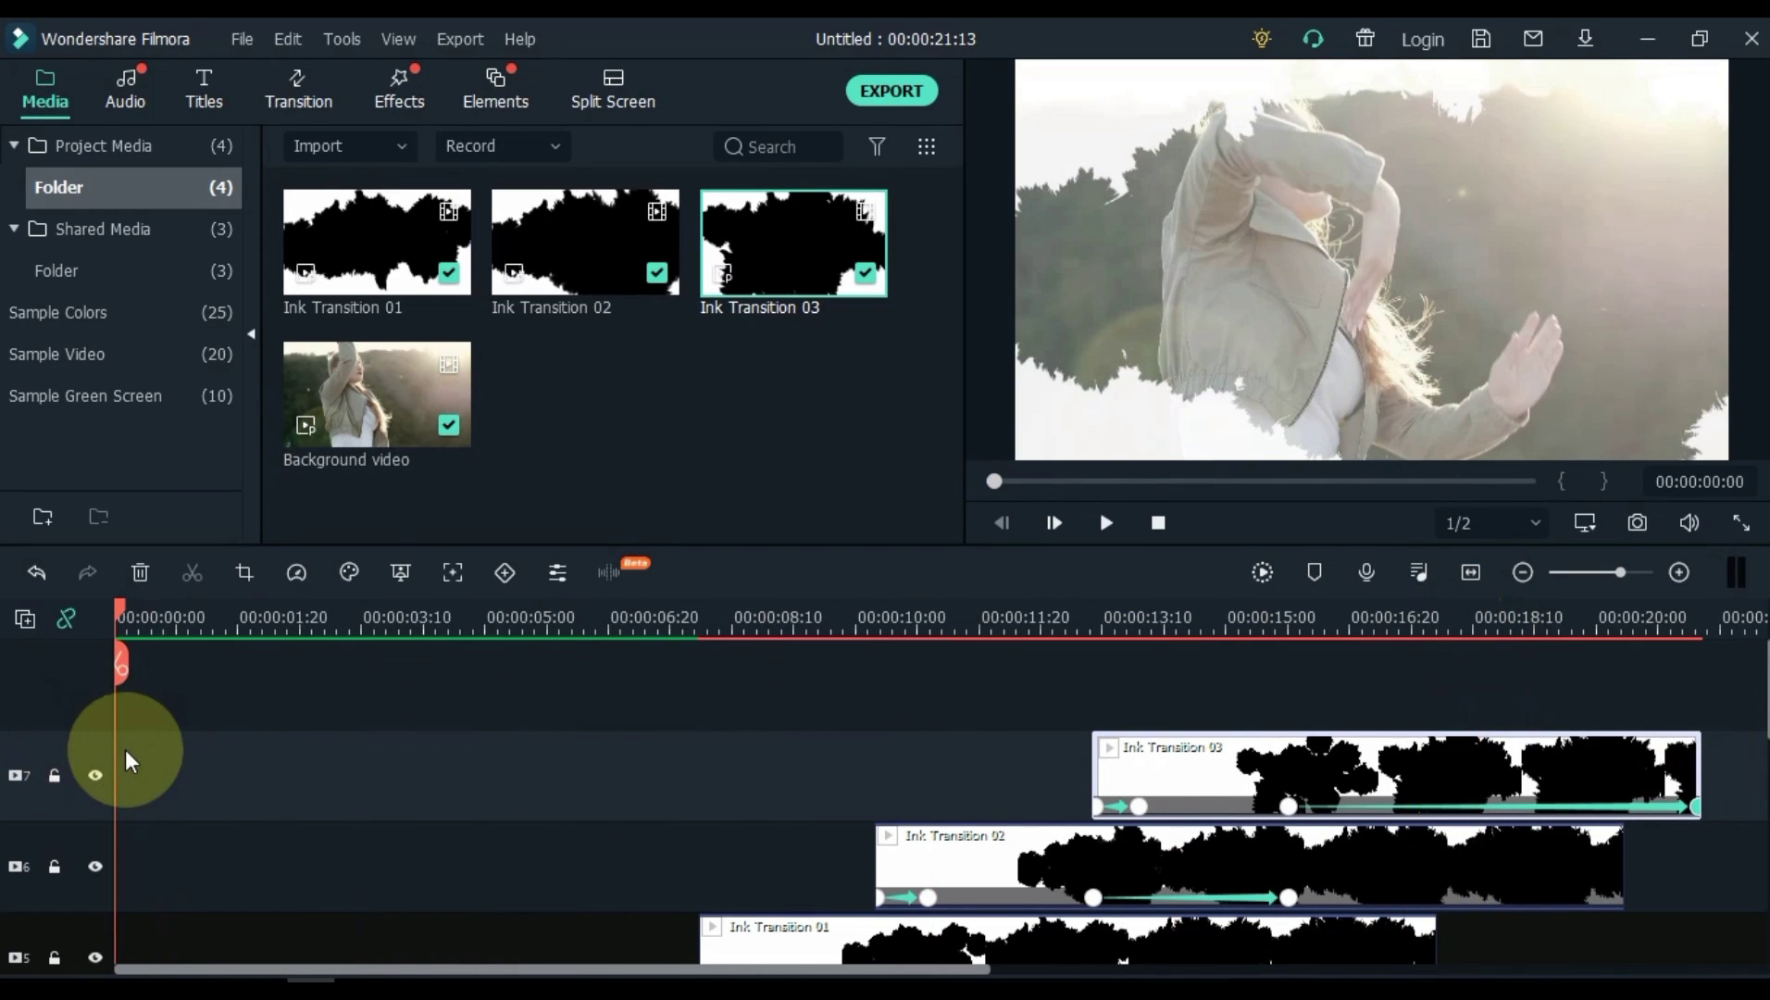
{"action": "scroll", "coordinate": [130, 761], "scroll_direction": "down", "scroll_amount": 6}
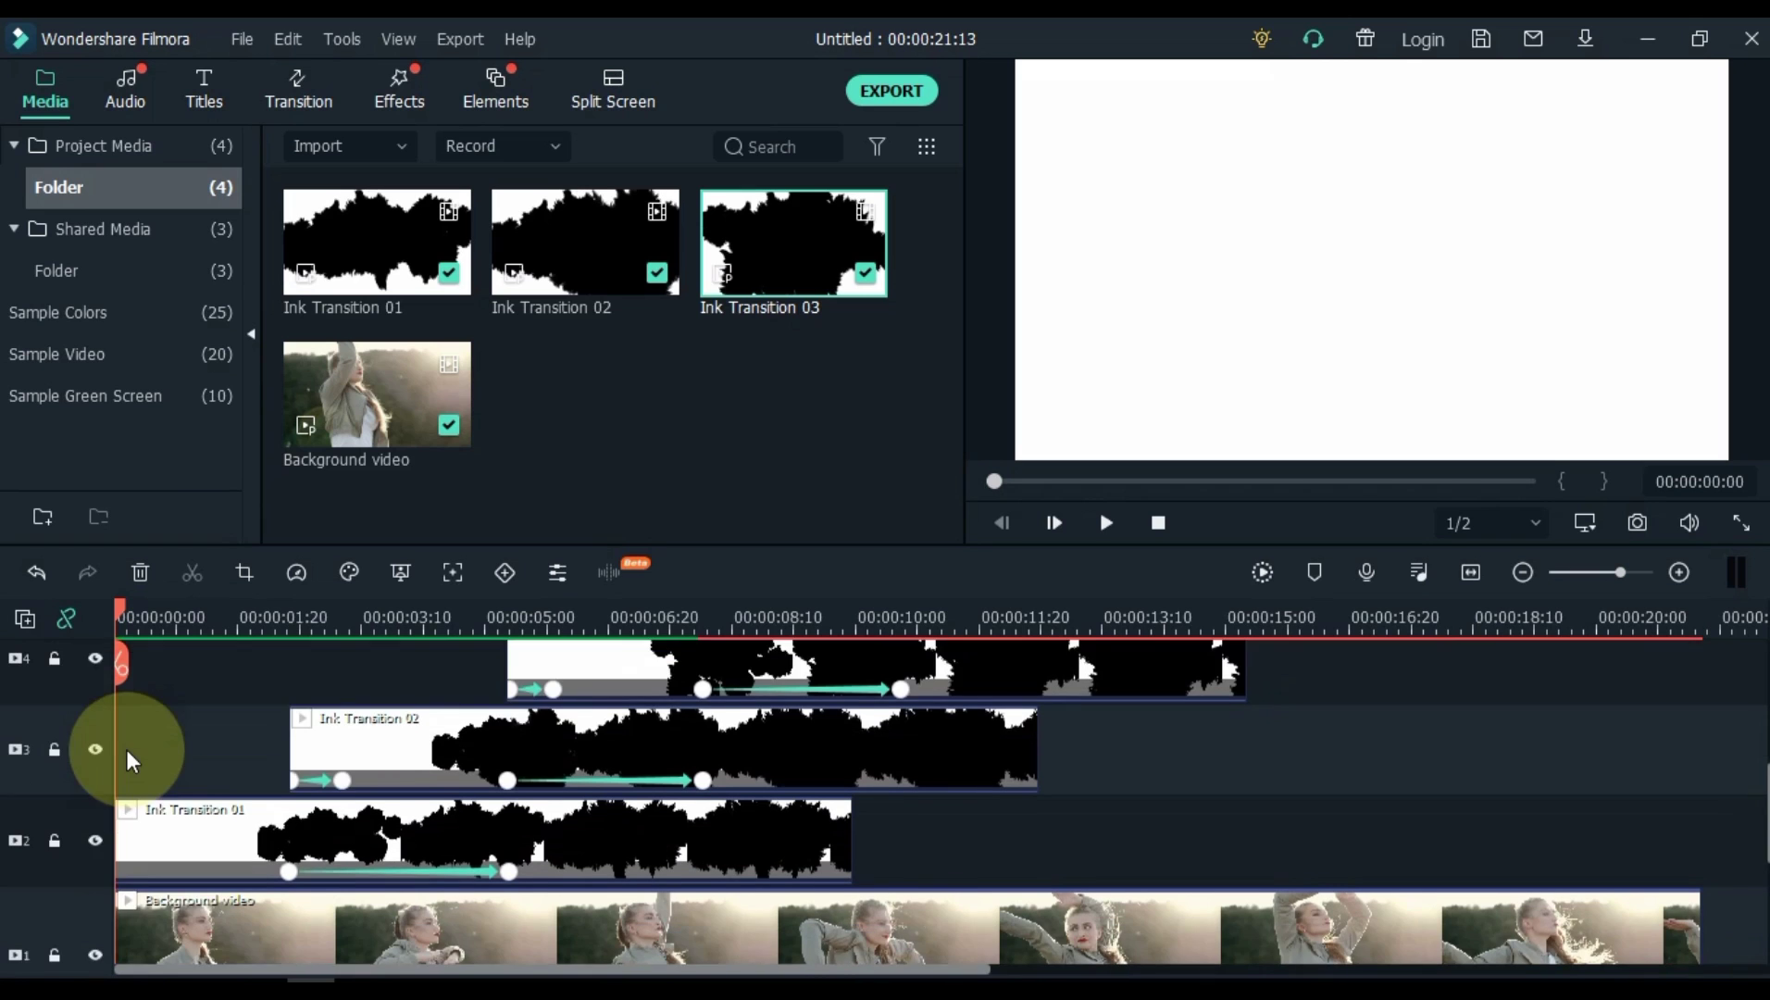
{"action": "scroll", "coordinate": [102, 745], "scroll_direction": "down", "scroll_amount": 3}
{"action": "left_click", "coordinate": [903, 657]}
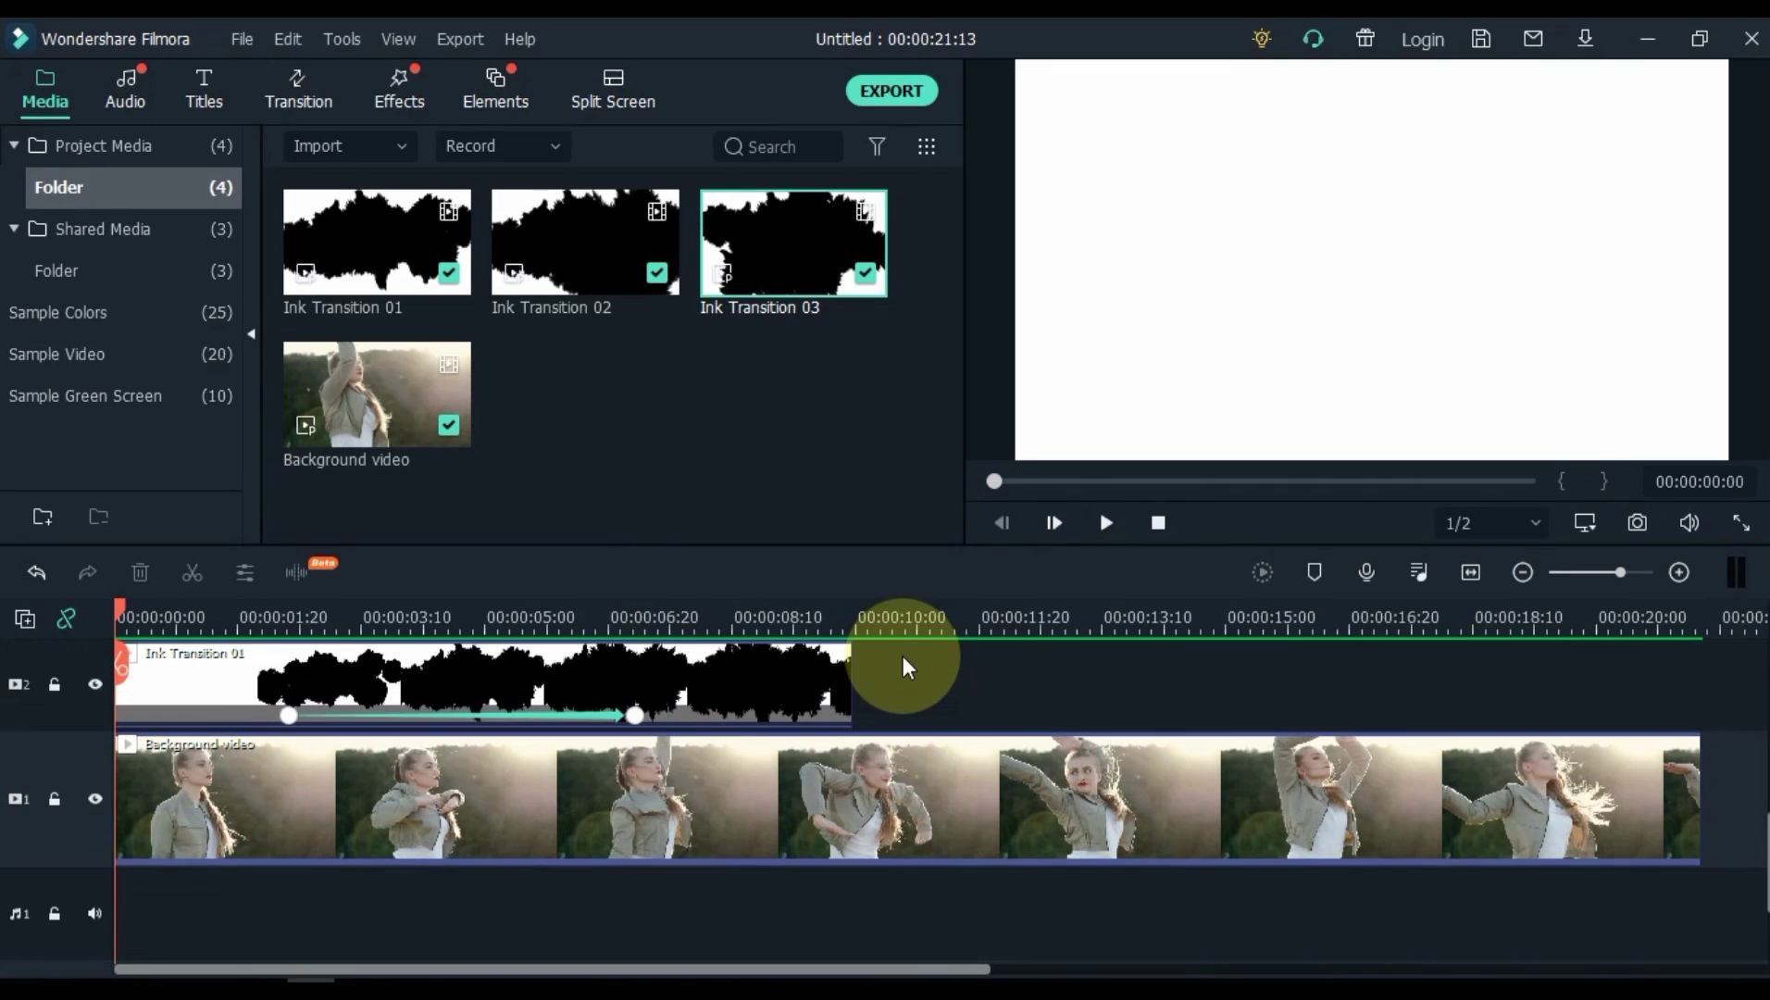
{"action": "left_click", "coordinate": [1106, 524]}
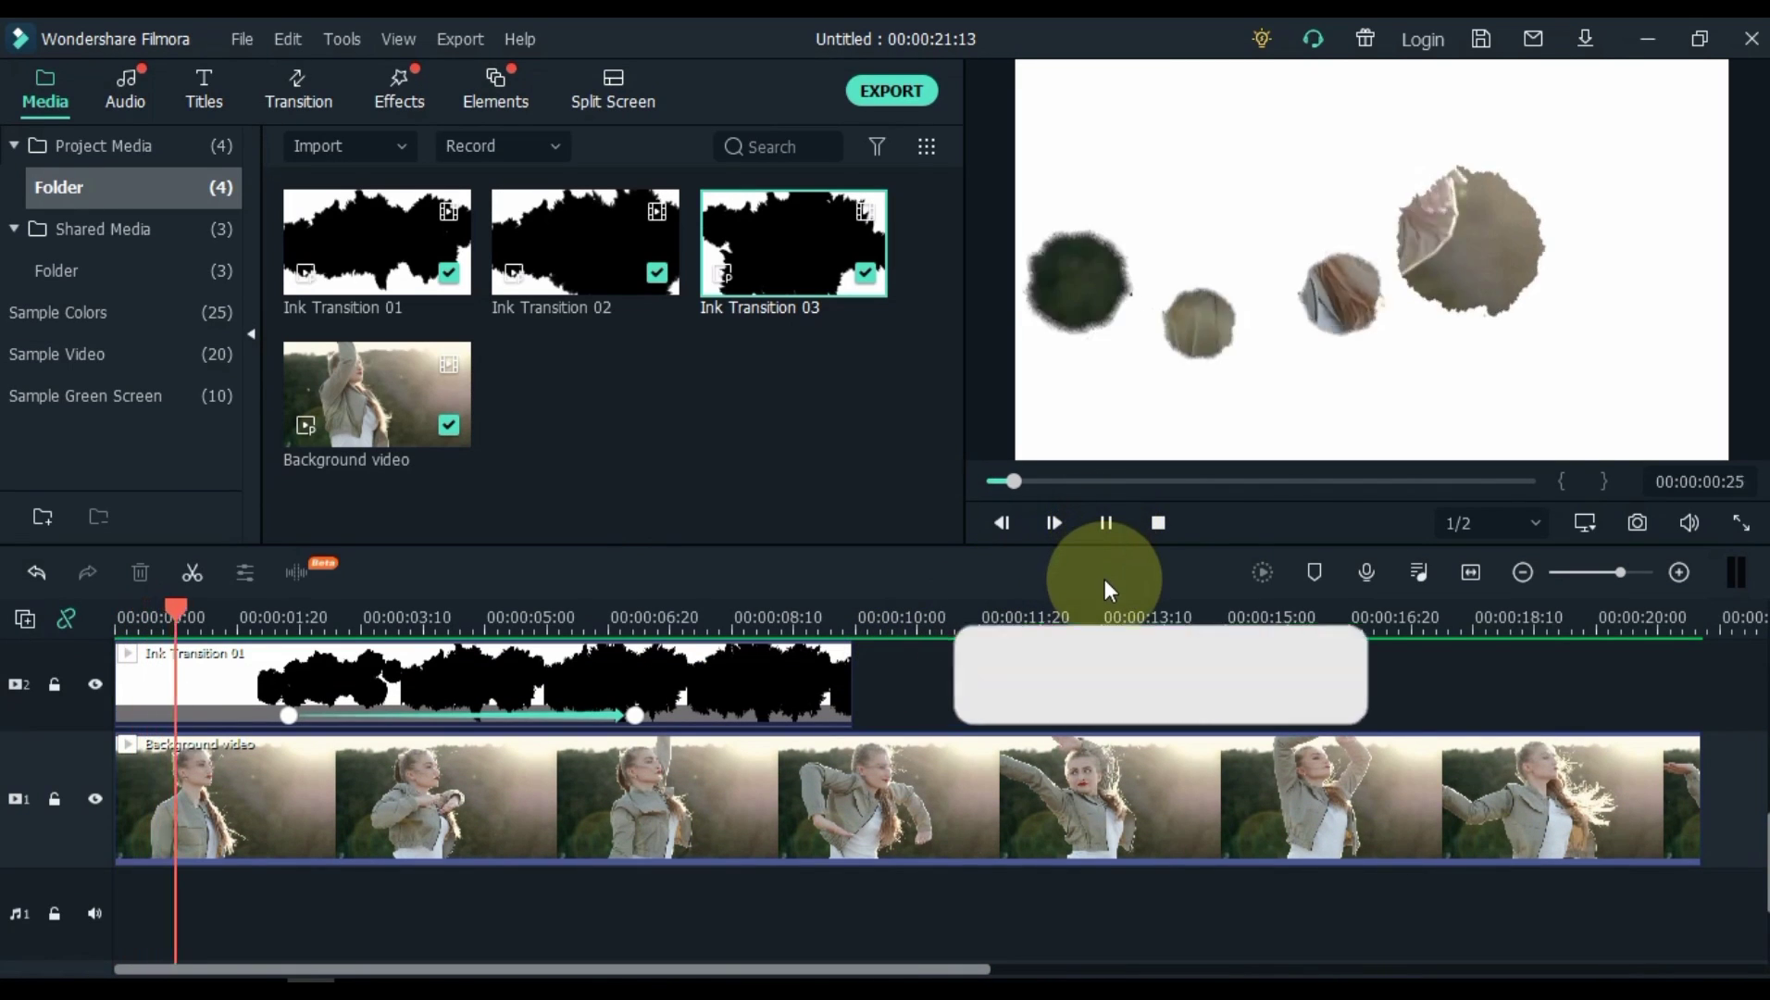